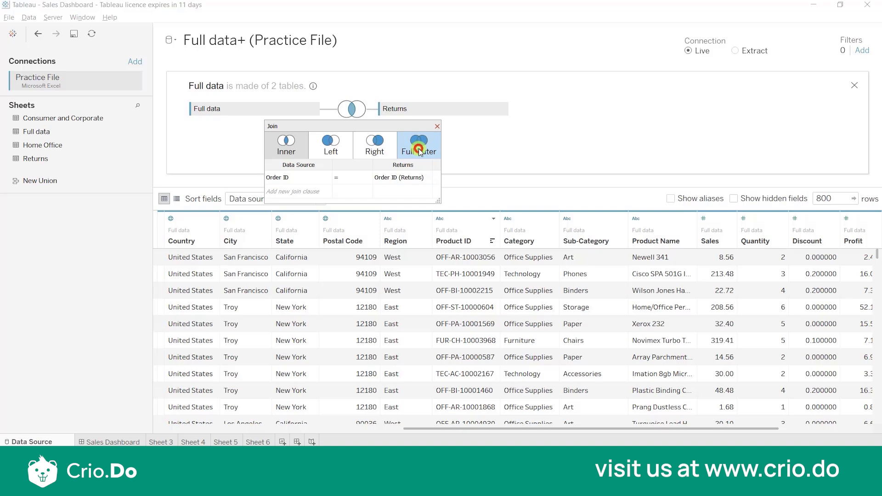
# - Change the join between Full data and Returns to Full Outer and open Sheet 5 to examine the joined rows
pyautogui.click(420, 151)
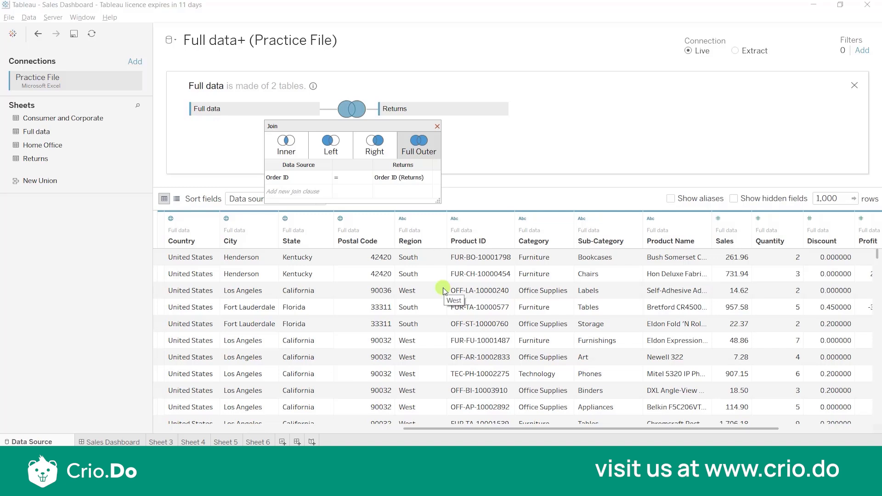
pyautogui.click(219, 443)
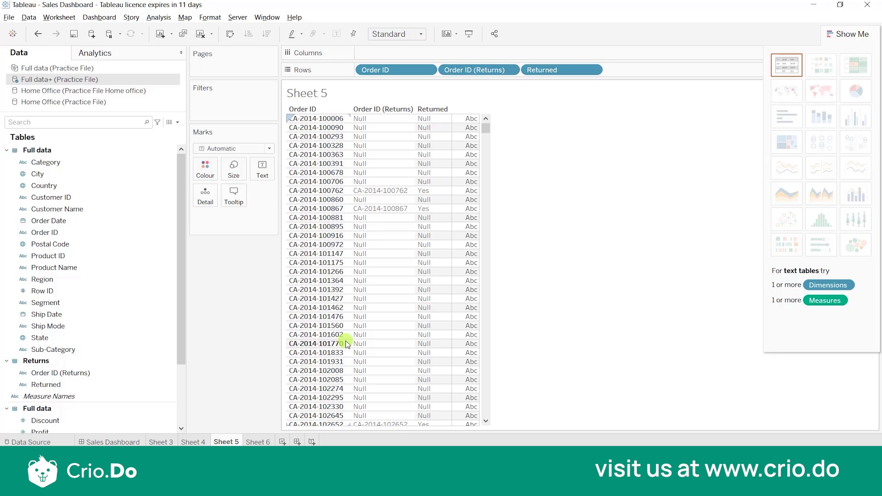
# - Edit the Full data+ (Practice File) data source and set the join between Full data and Returns to Left
pyautogui.rightClick(77, 81)
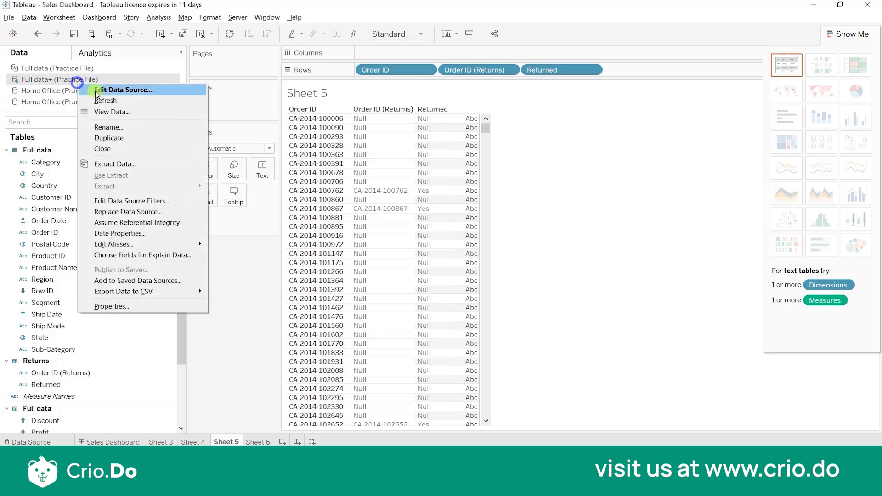
pyautogui.click(101, 94)
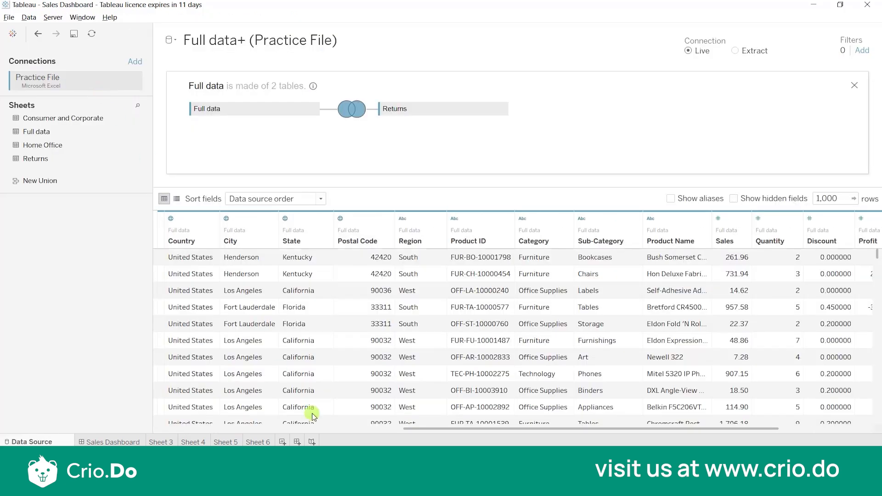
pyautogui.click(350, 109)
pyautogui.click(341, 144)
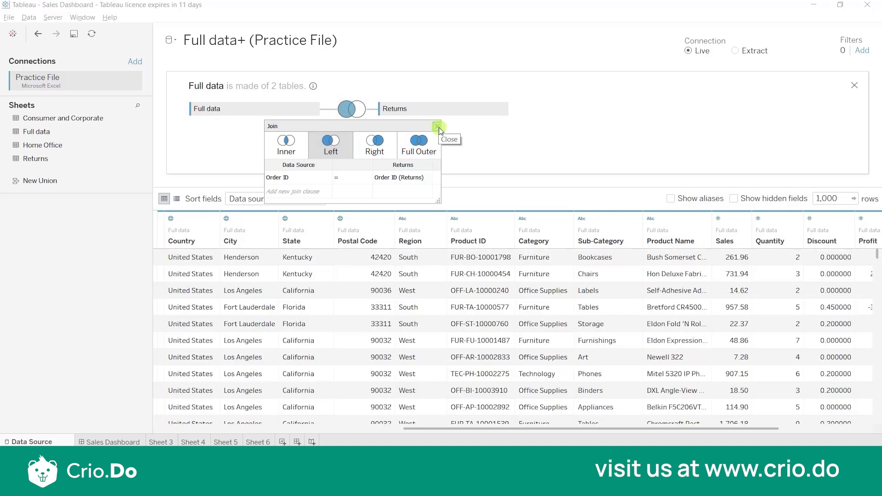
pyautogui.click(438, 126)
pyautogui.moveTo(314, 88)
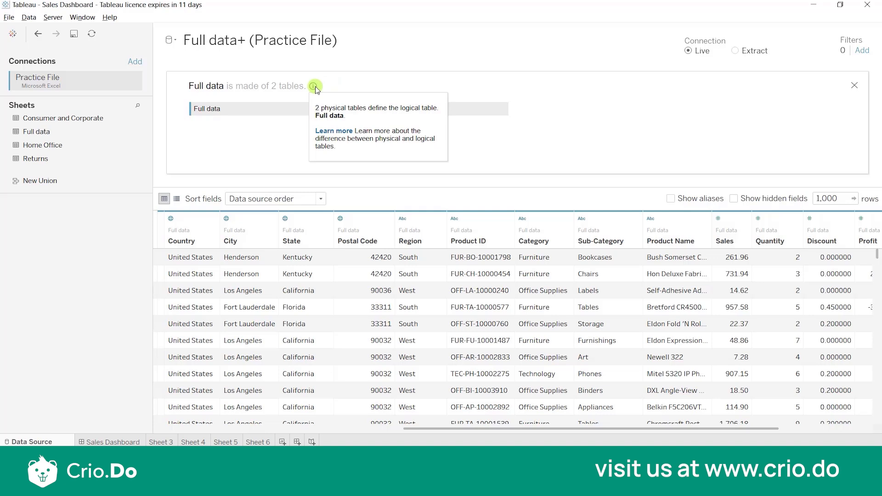
pyautogui.click(855, 85)
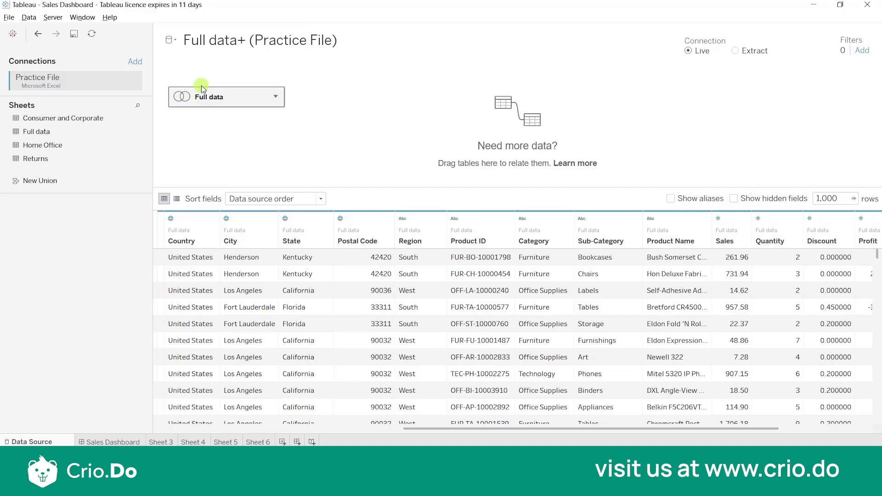
pyautogui.doubleClick(182, 99)
pyautogui.click(863, 51)
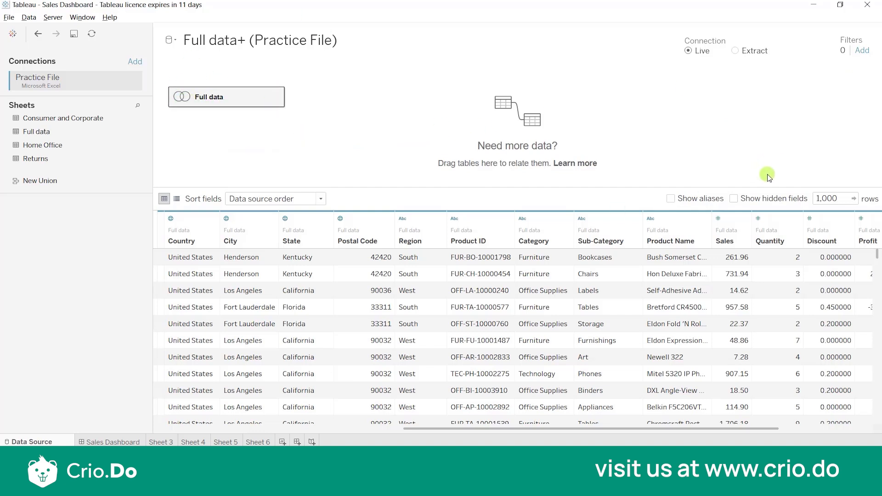
pyautogui.click(766, 176)
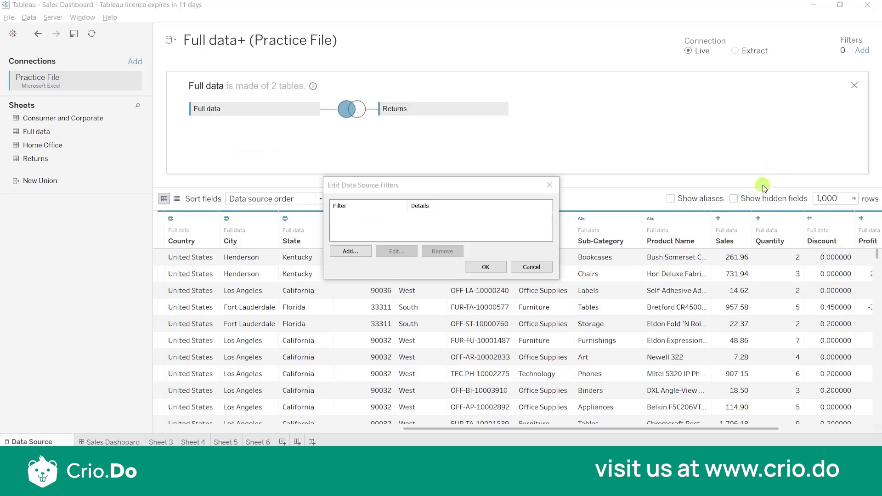
pyautogui.click(487, 267)
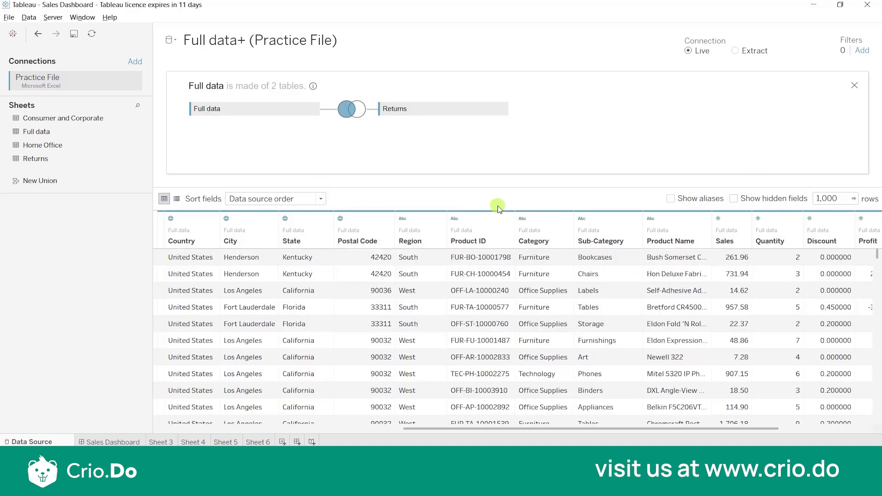
pyautogui.click(855, 86)
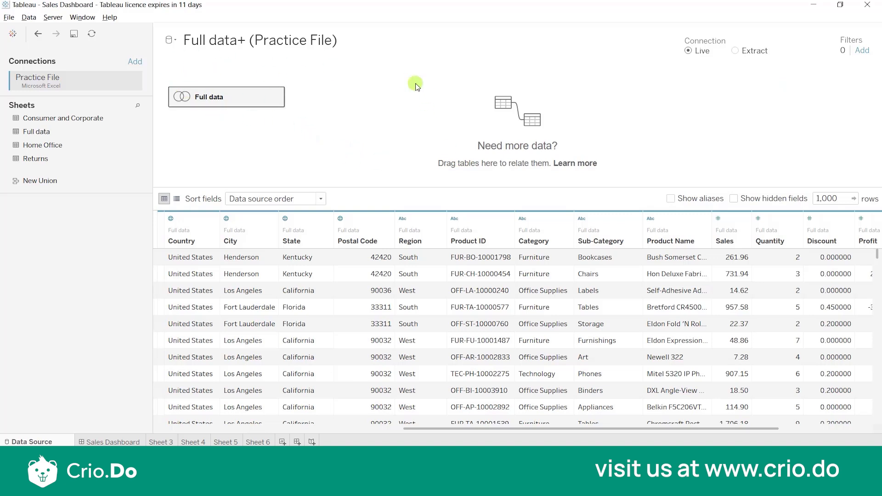
pyautogui.moveTo(234, 101)
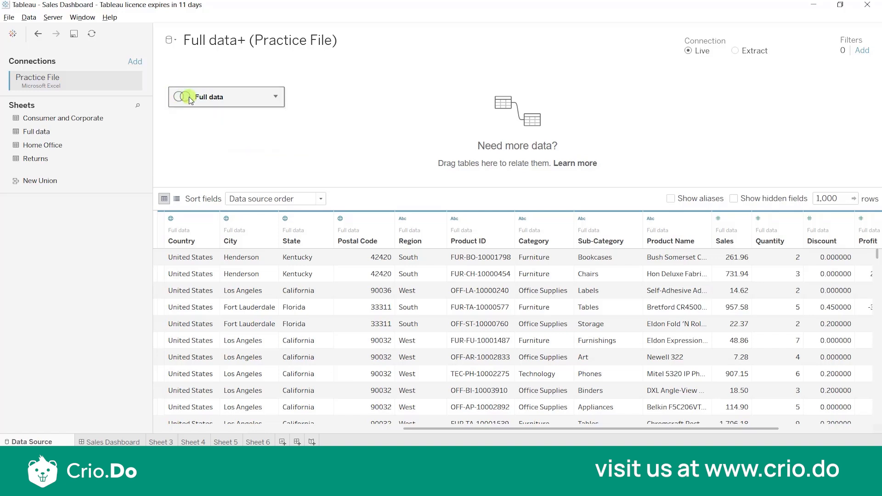
pyautogui.doubleClick(218, 98)
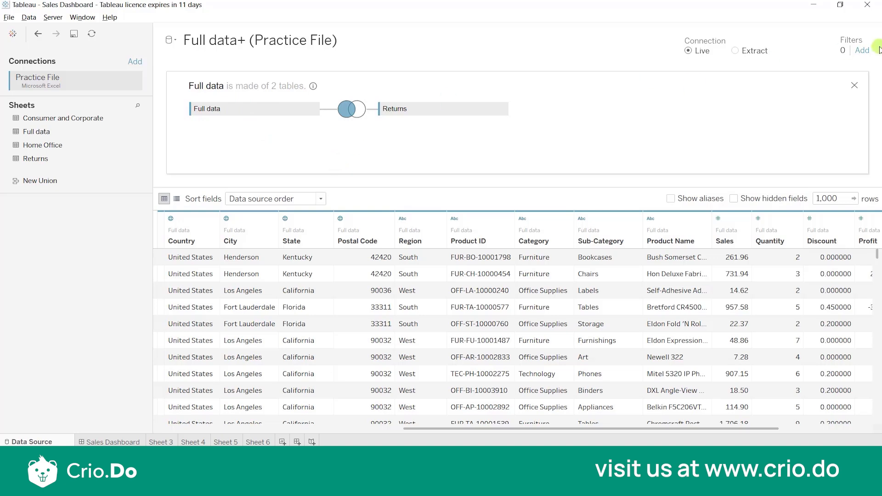
# - Look through the fields available for a new data source filter without choosing one
pyautogui.click(863, 51)
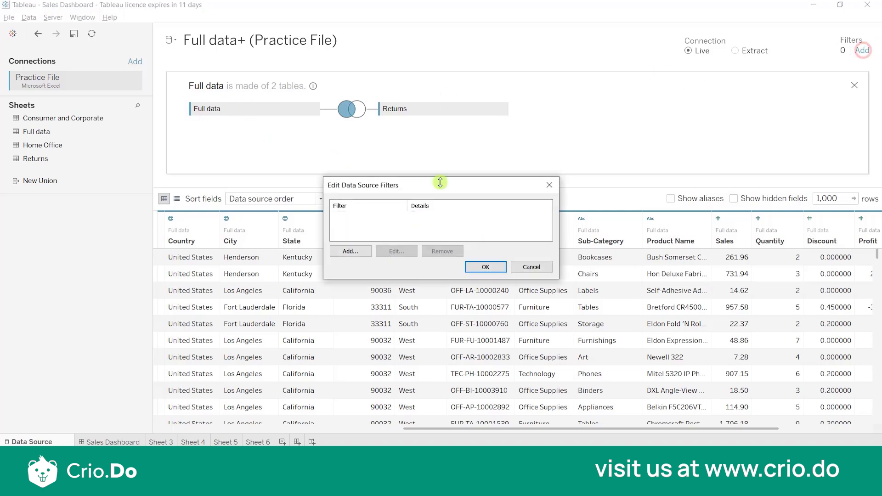
pyautogui.click(360, 253)
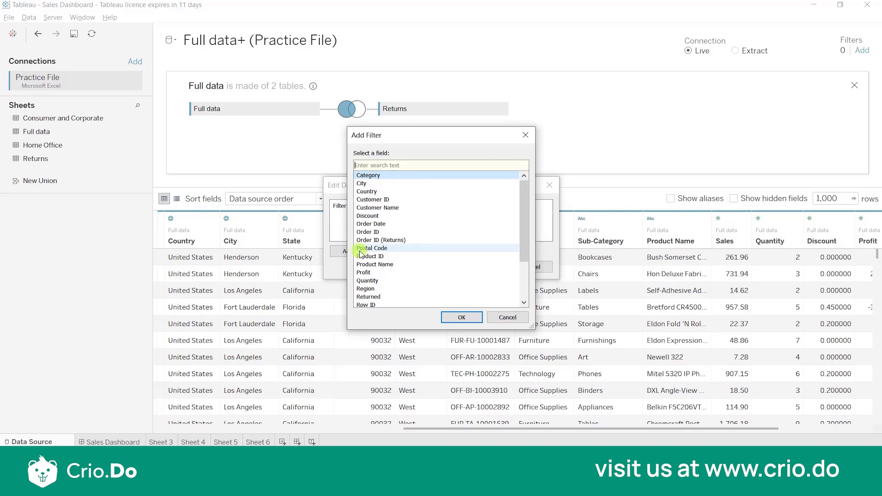
pyautogui.moveTo(522, 222); pyautogui.dragTo(520, 272)
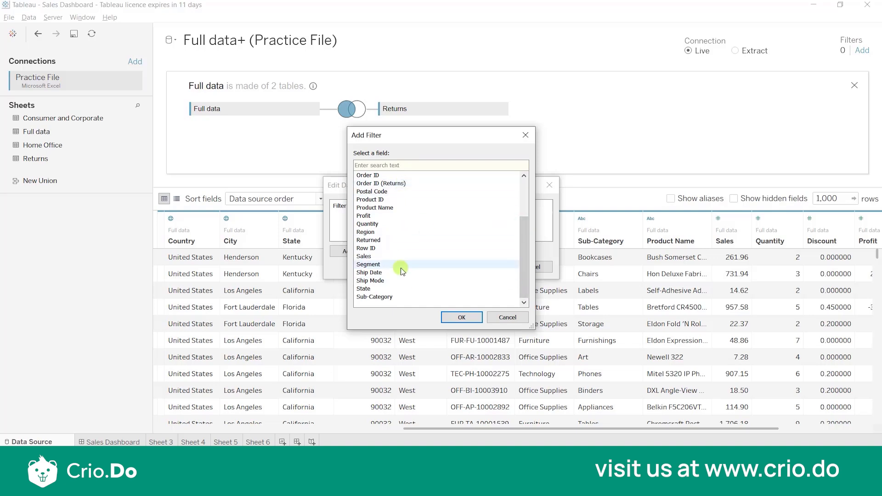
pyautogui.scroll(3, 411, 225)
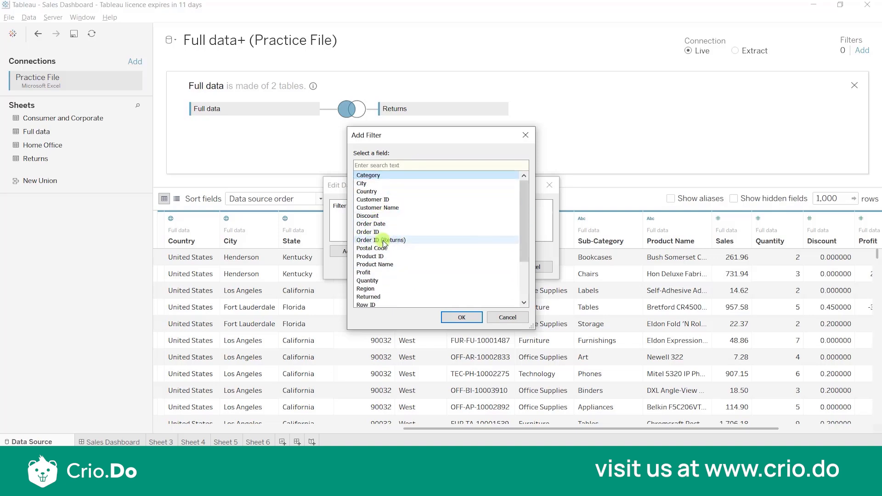
pyautogui.scroll(-3, 394, 243)
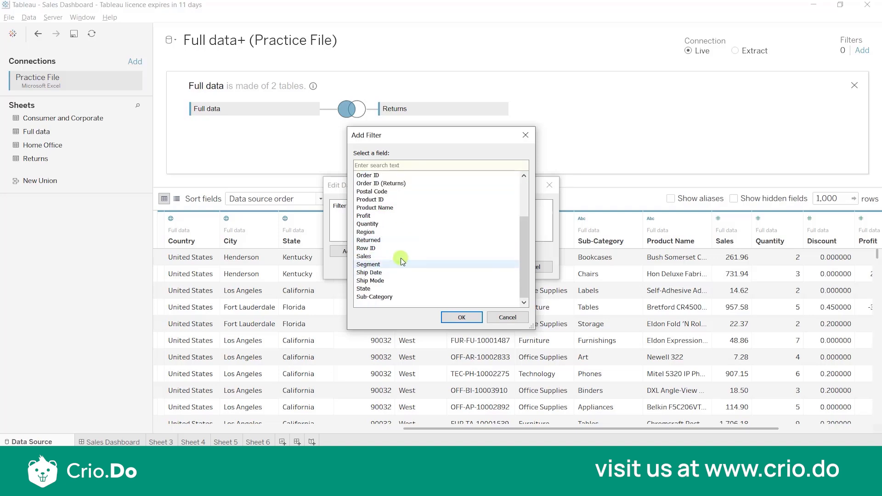
pyautogui.click(526, 135)
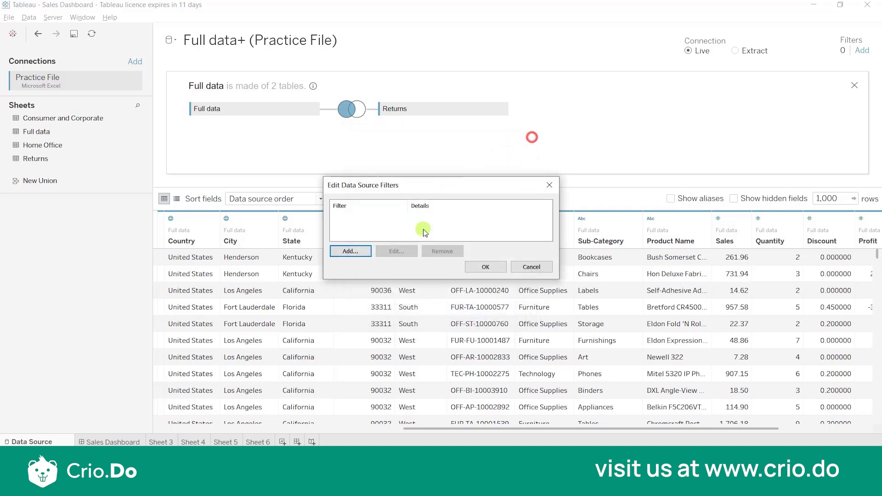
# - Add a data source filter on Category that keeps only Furniture
pyautogui.click(357, 252)
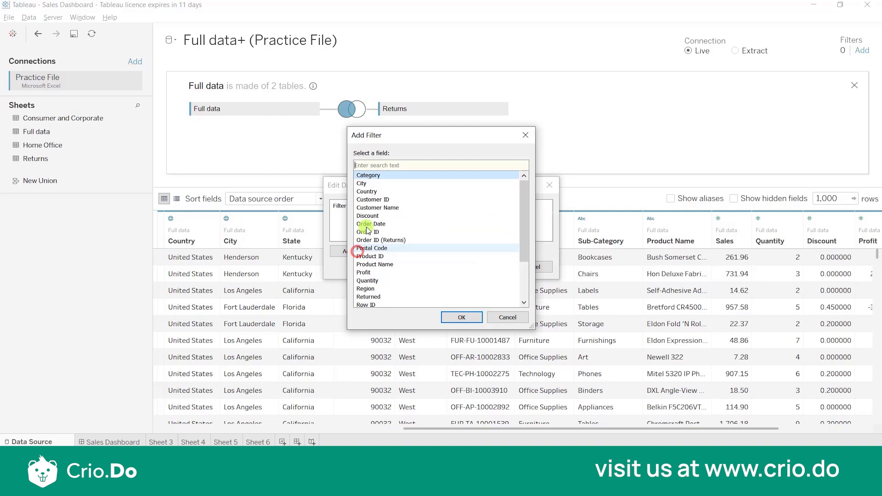
pyautogui.doubleClick(371, 176)
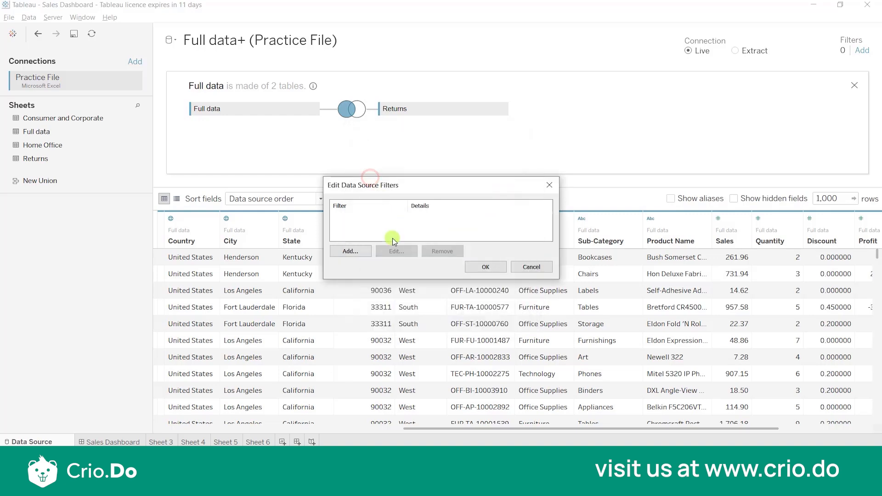
pyautogui.click(350, 155)
pyautogui.click(471, 372)
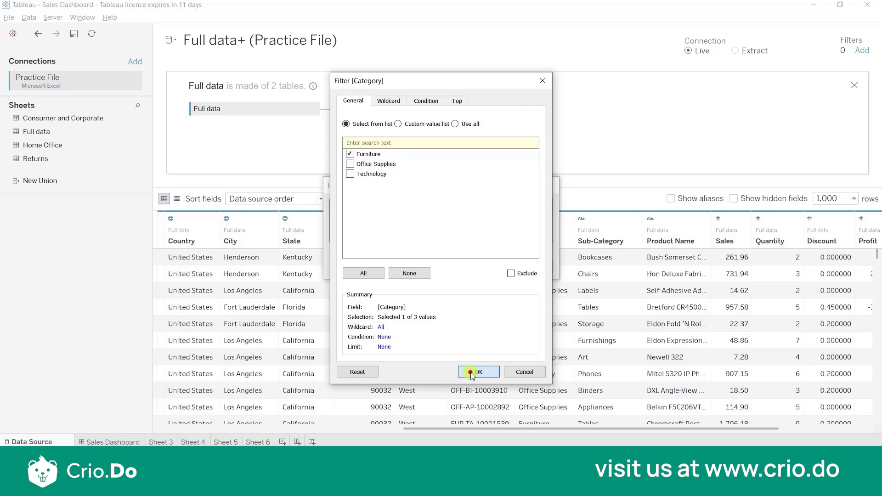
pyautogui.click(478, 266)
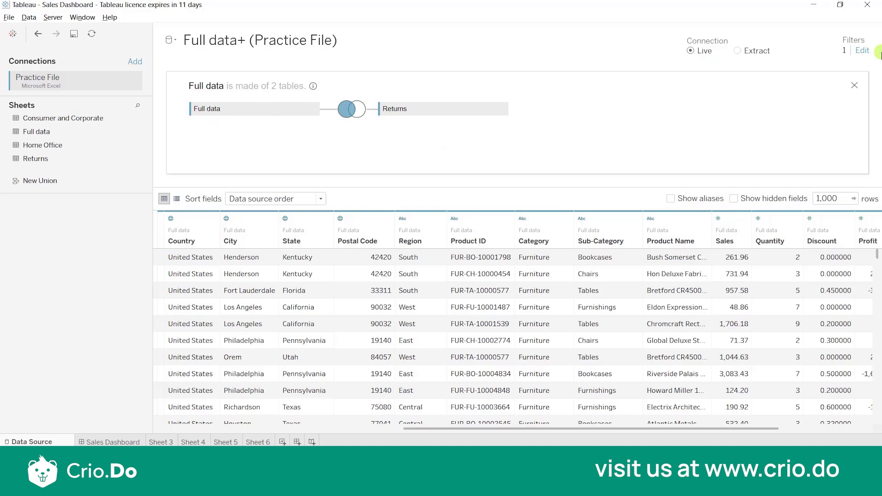
pyautogui.click(863, 49)
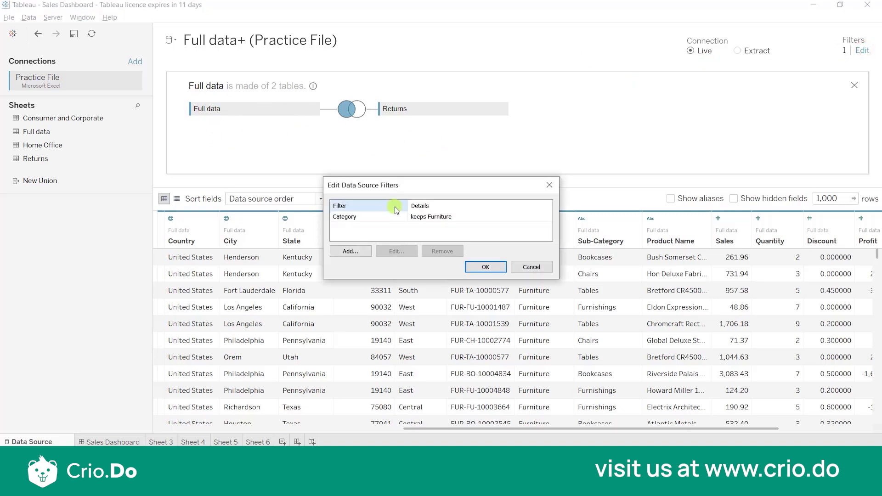
pyautogui.click(423, 217)
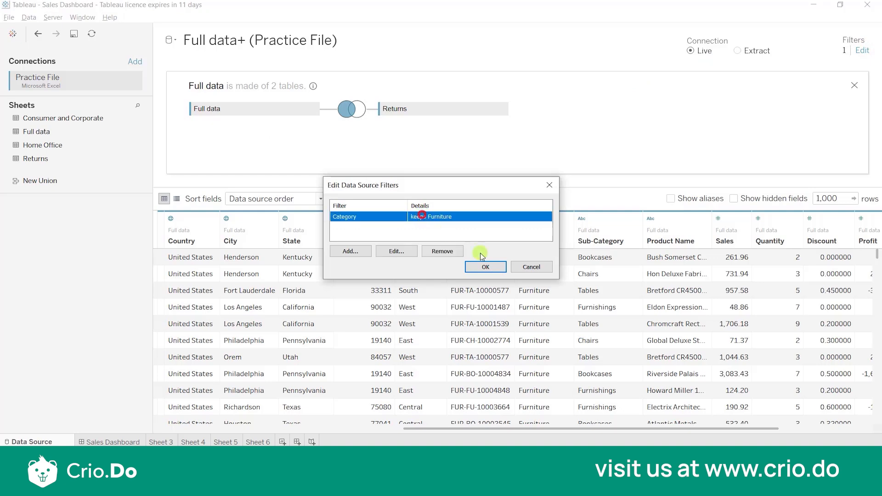
pyautogui.click(532, 268)
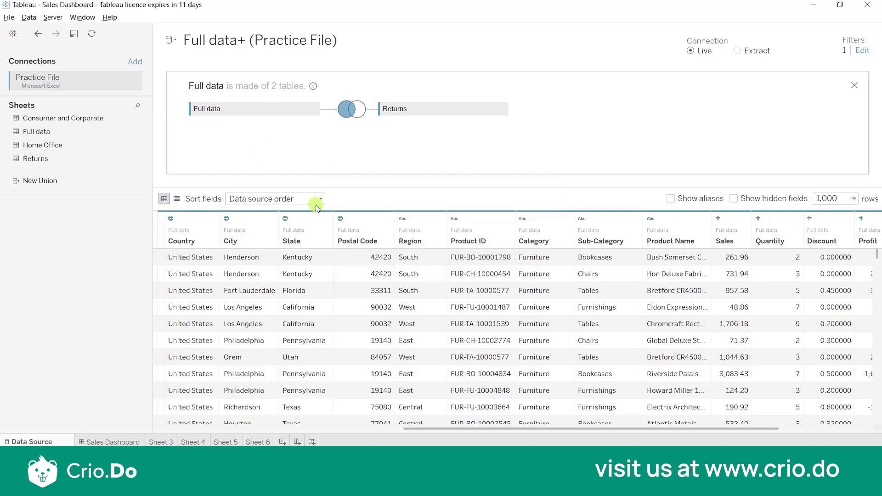
# - Remove the Category filter from the data source filters
pyautogui.click(863, 50)
pyautogui.click(362, 220)
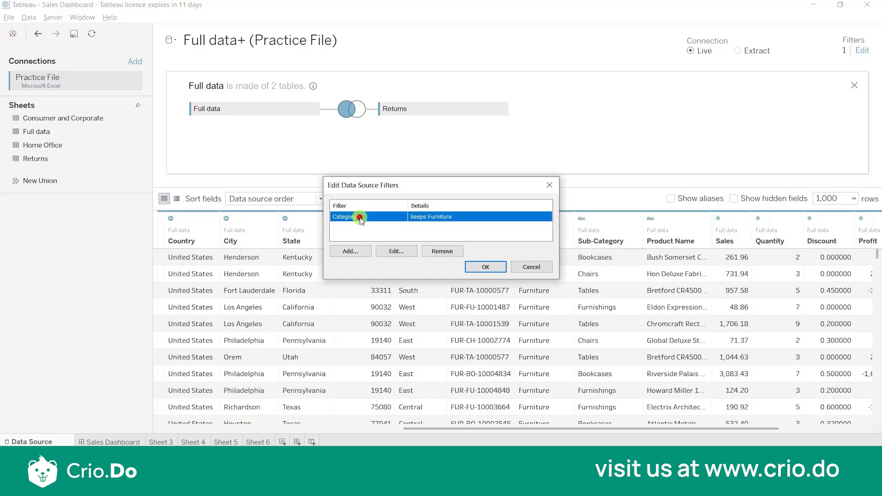
pyautogui.click(433, 252)
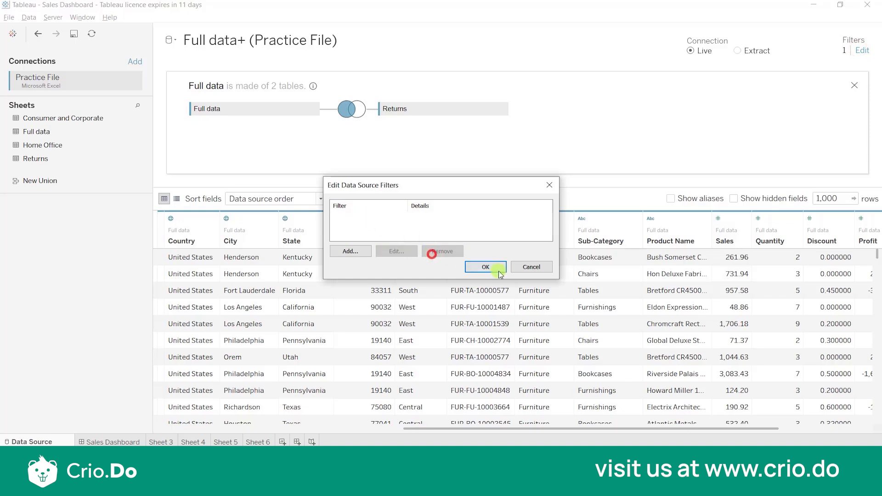
pyautogui.click(487, 267)
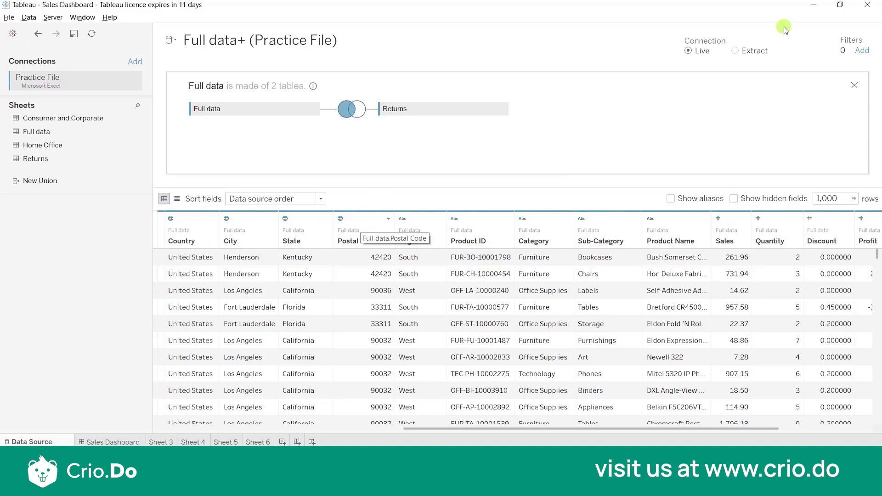
# - Return to the logical table view and add a Microsoft Excel connection to the P1-SuperStoreUS-2015 file
pyautogui.click(855, 86)
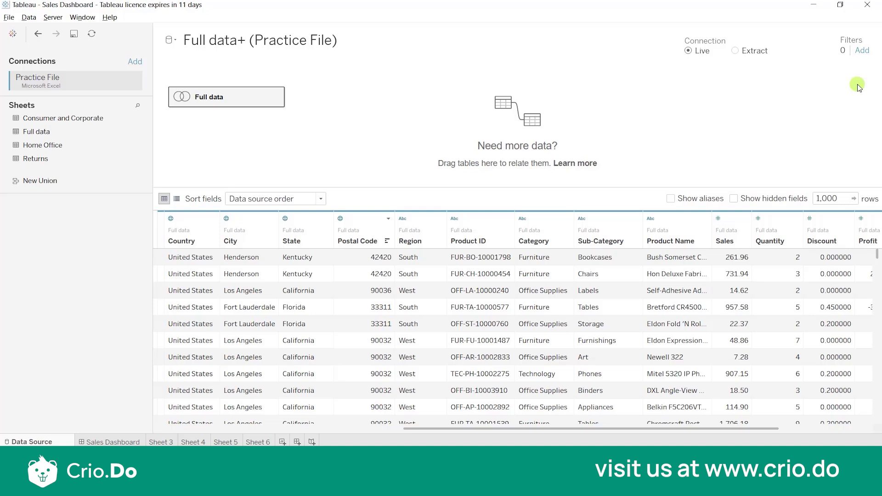
pyautogui.click(136, 62)
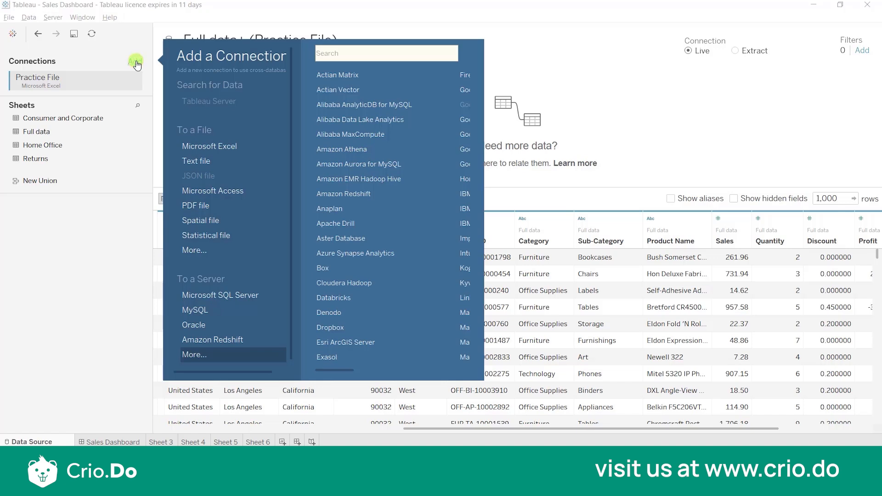
pyautogui.click(191, 144)
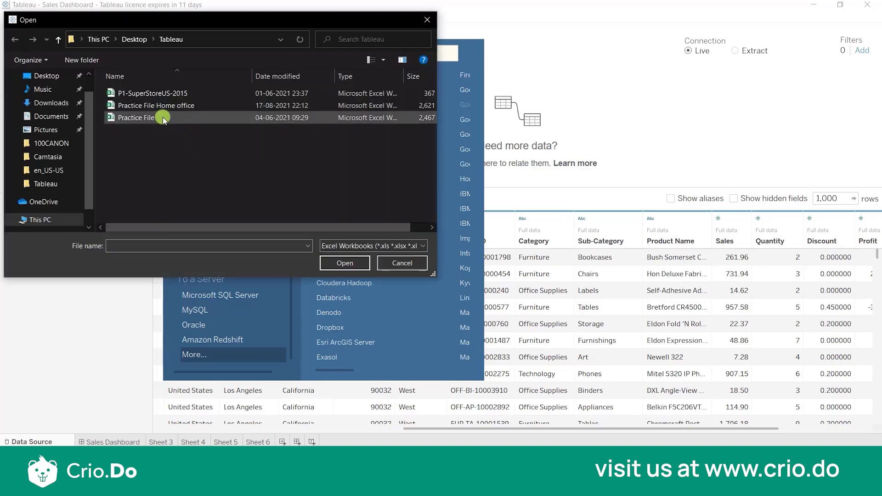
pyautogui.doubleClick(149, 94)
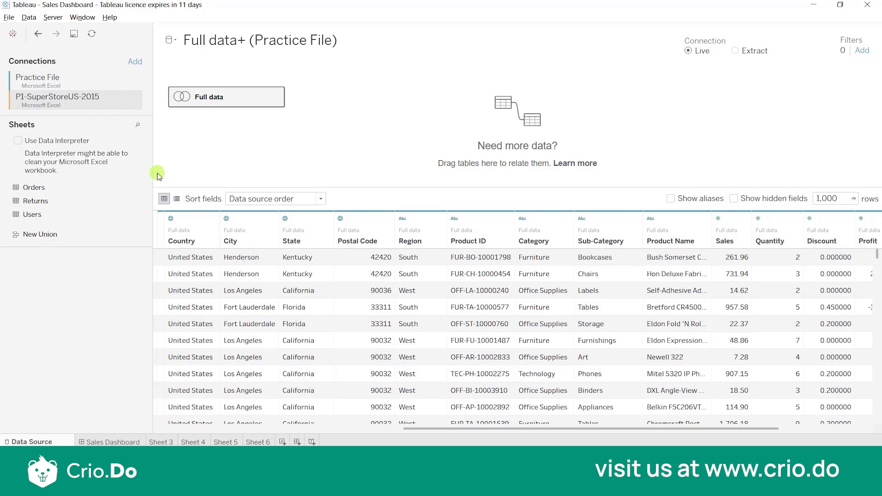
# - Open the physical tables of Full data and join the Users sheet from P1-SuperStoreUS-2015 to Full data
pyautogui.doubleClick(218, 101)
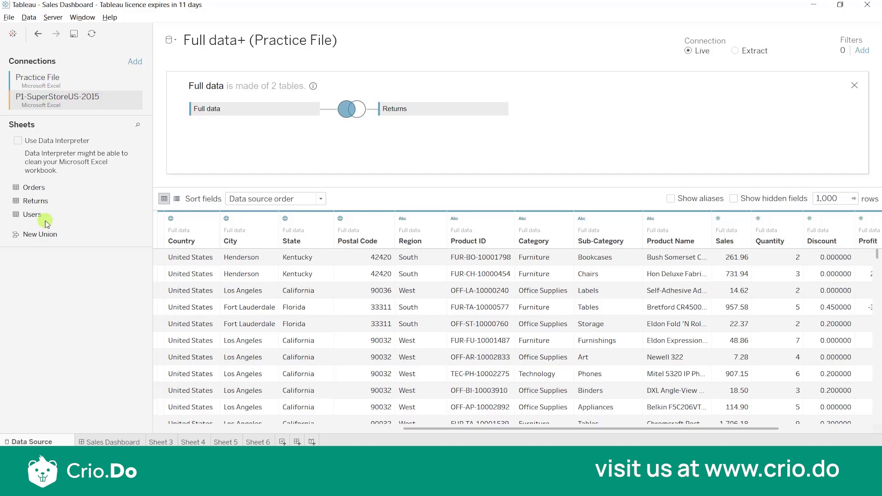
pyautogui.moveTo(40, 214); pyautogui.dragTo(366, 153)
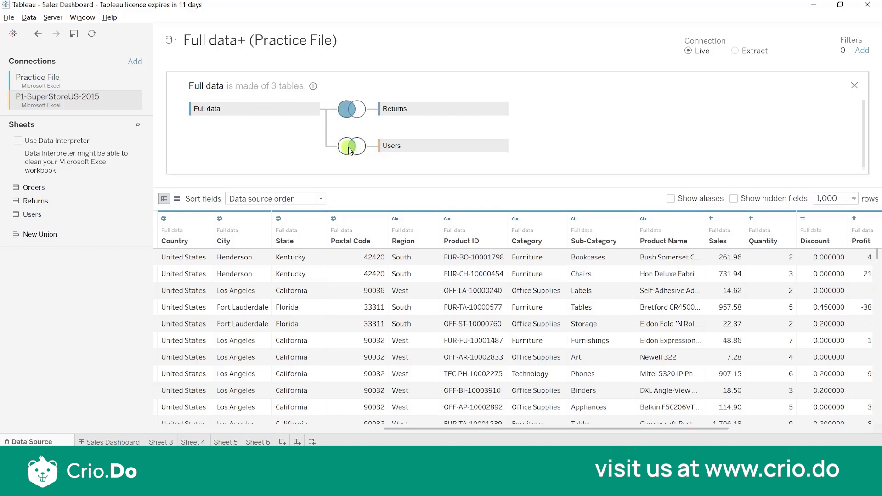
# - Open the join between Full data and Users and change its data source field to Order ID (Returns)
pyautogui.click(351, 147)
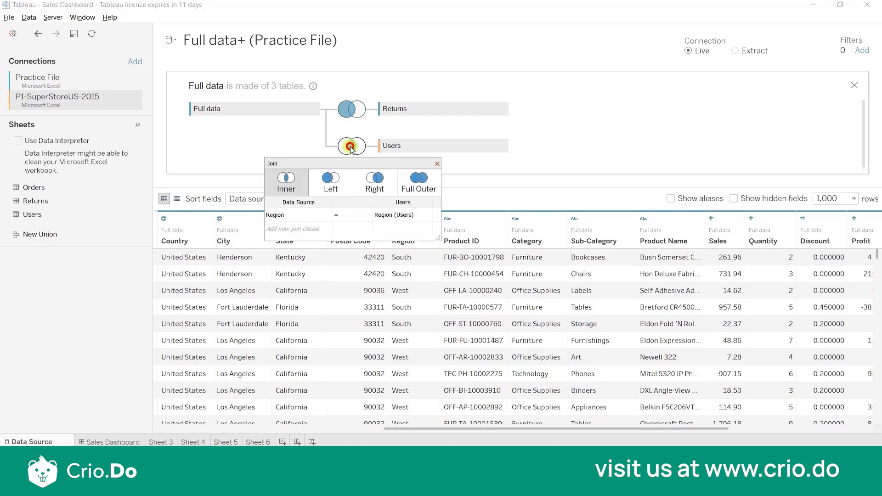
pyautogui.click(295, 217)
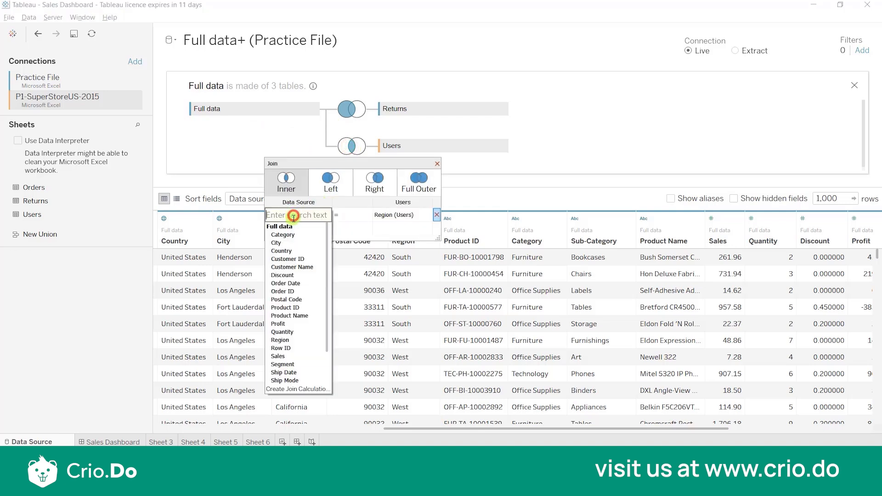
pyautogui.click(392, 216)
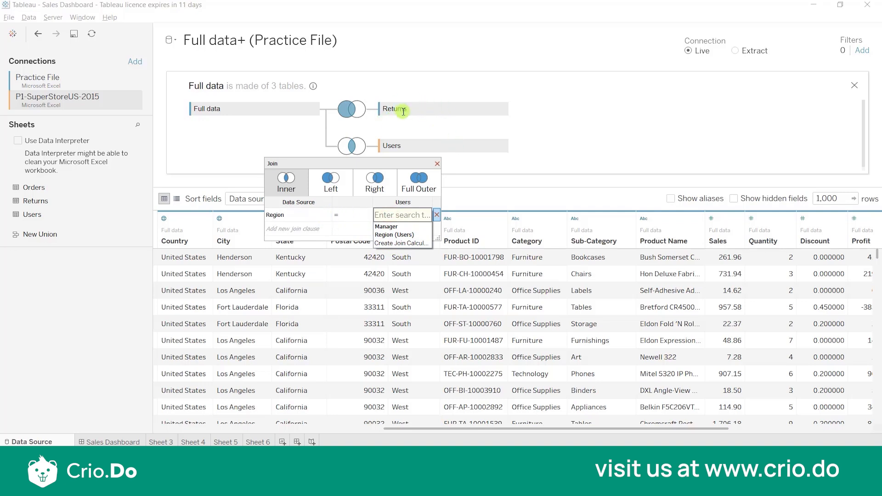
pyautogui.click(312, 217)
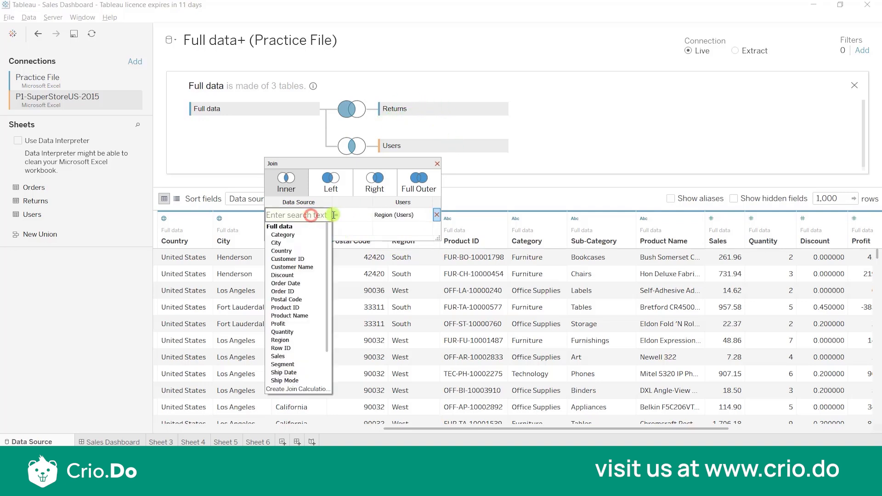
pyautogui.moveTo(326, 247); pyautogui.dragTo(330, 303)
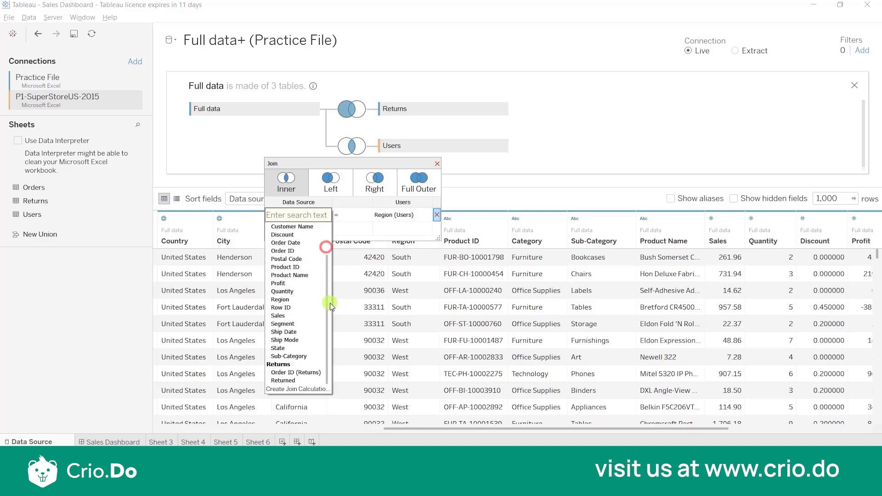
pyautogui.click(315, 370)
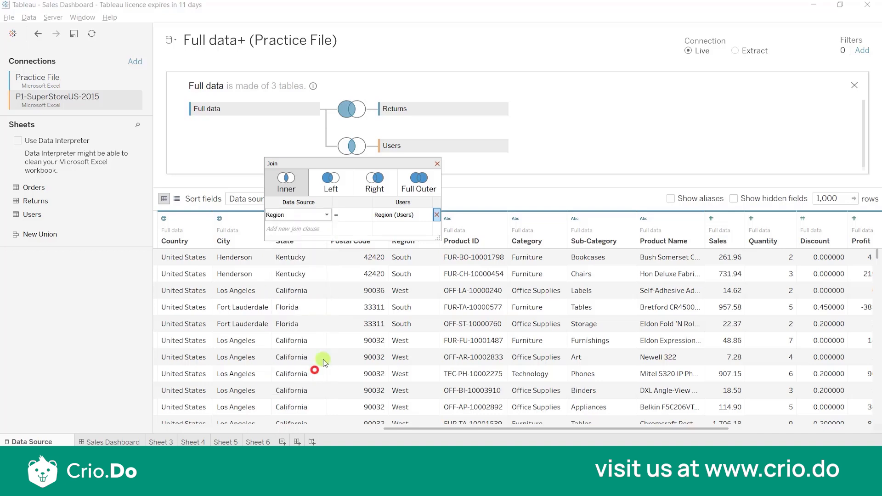
pyautogui.click(416, 217)
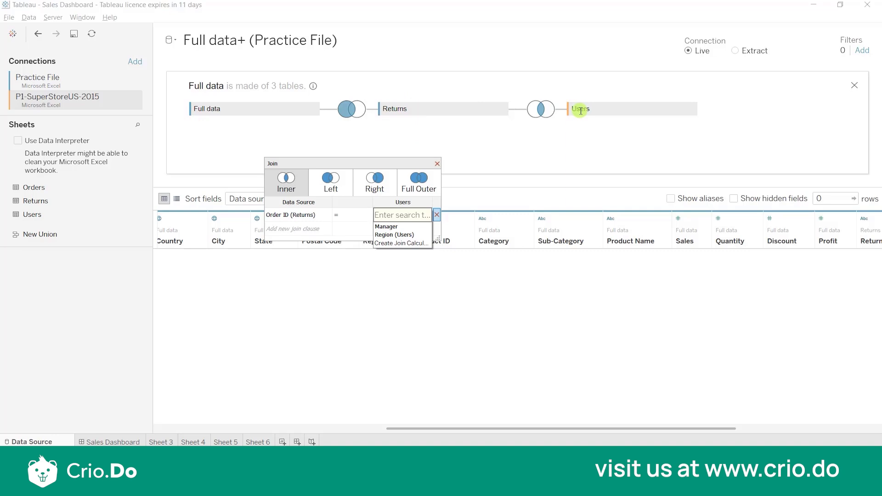
# - Set the data source field of the Users join clause back to Region and make it a left join
pyautogui.click(311, 216)
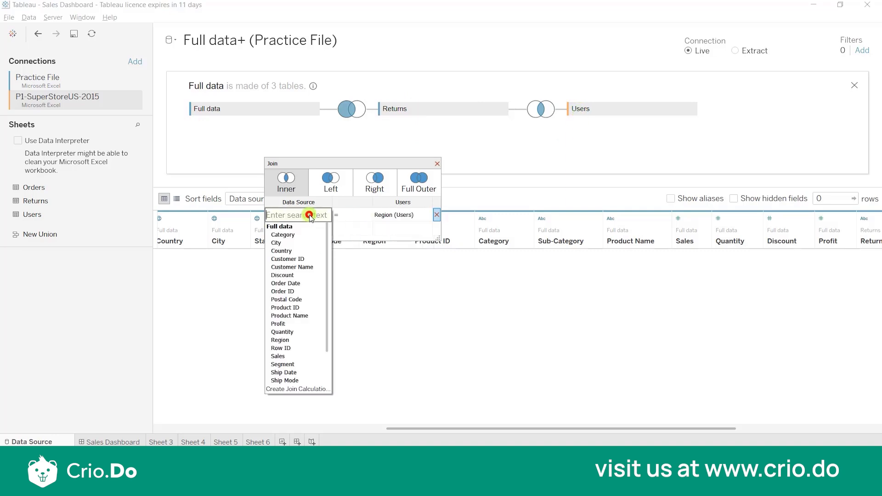
pyautogui.click(290, 341)
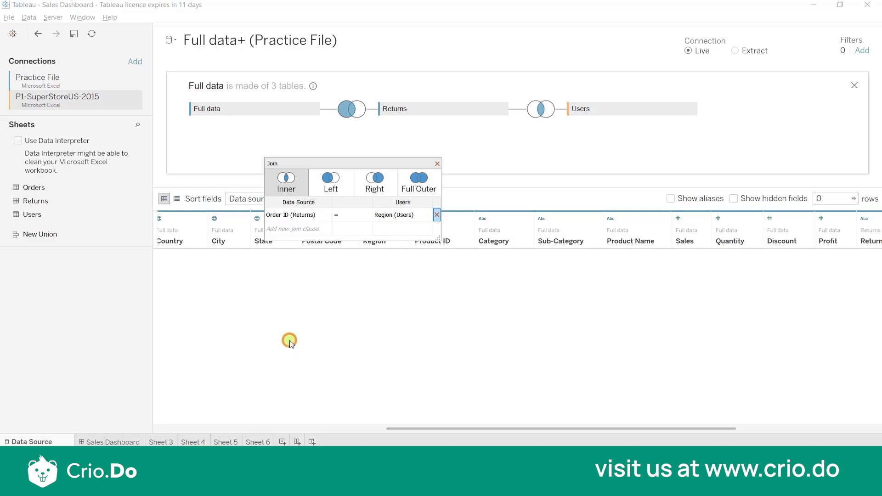
pyautogui.click(304, 215)
pyautogui.moveTo(327, 237); pyautogui.dragTo(332, 196)
pyautogui.moveTo(327, 258)
pyautogui.mouseDown()
pyautogui.moveTo(332, 302)
pyautogui.moveTo(319, 247)
pyautogui.moveTo(330, 242)
pyautogui.mouseUp()
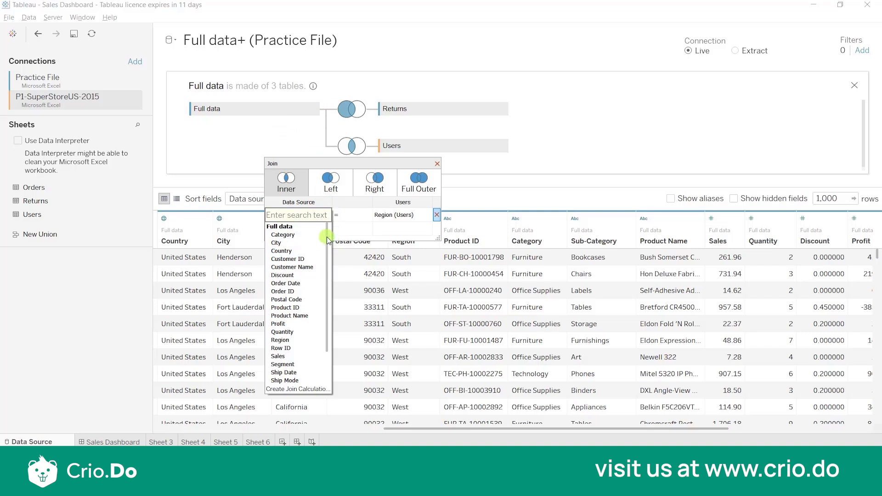
pyautogui.moveTo(326, 245); pyautogui.dragTo(325, 301)
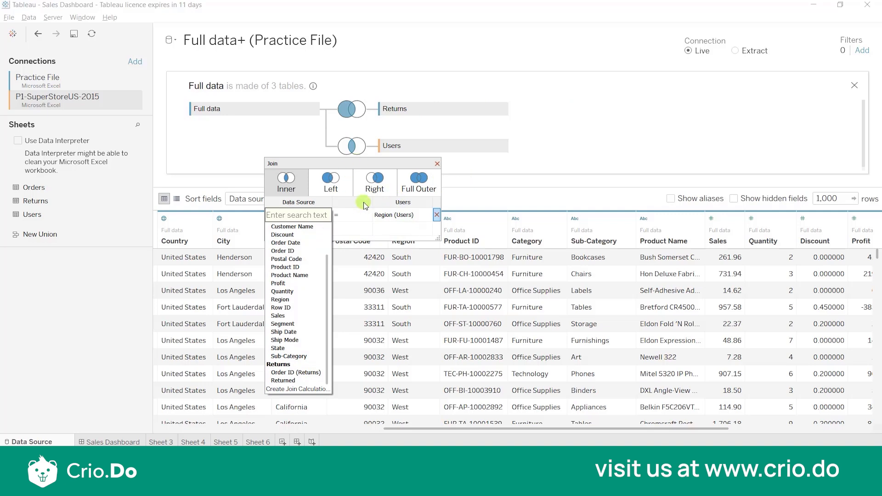
pyautogui.click(332, 184)
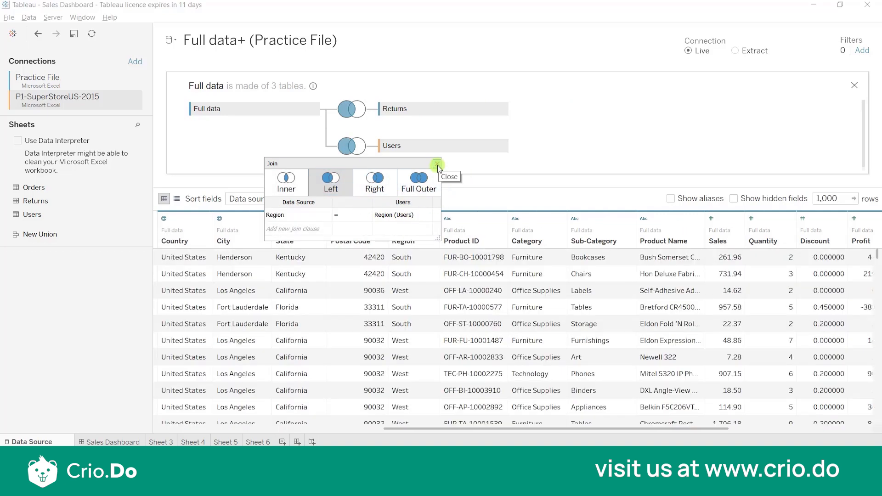
pyautogui.click(438, 165)
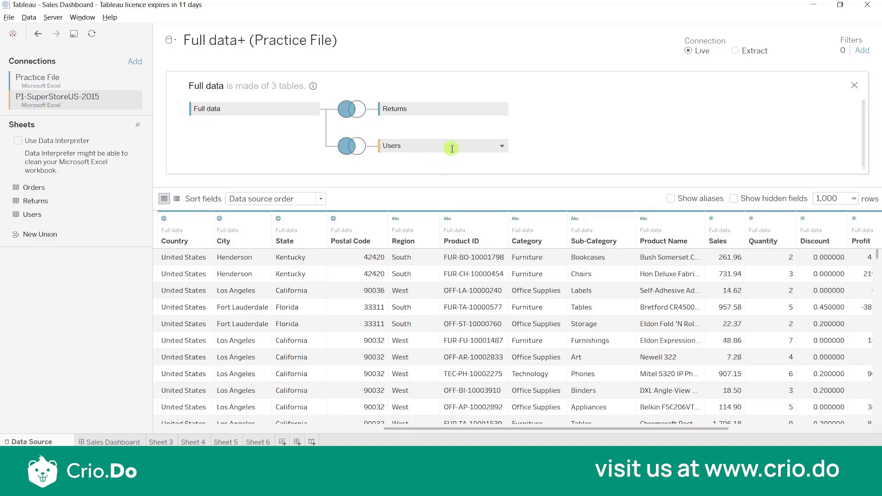
# - Preview the Manager and Region data of the Users sheet, then close the preview
pyautogui.moveTo(453, 148); pyautogui.dragTo(142, 215)
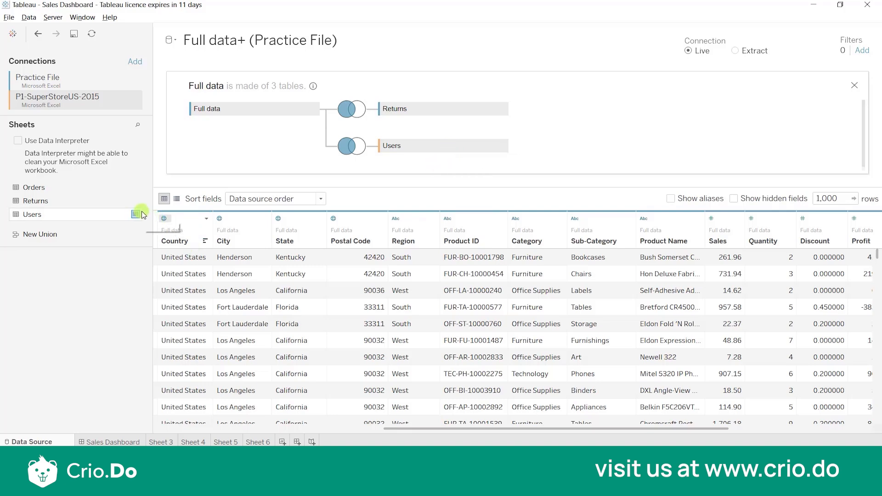
pyautogui.click(137, 214)
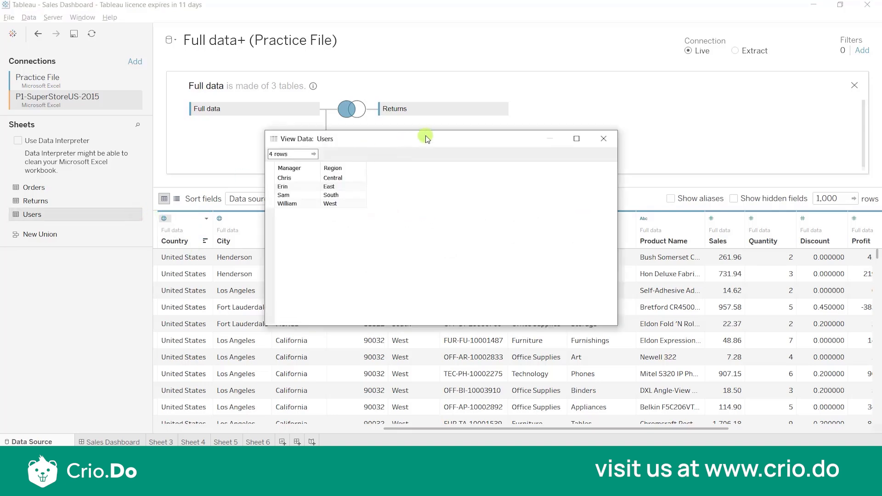
pyautogui.moveTo(427, 138); pyautogui.dragTo(275, 137)
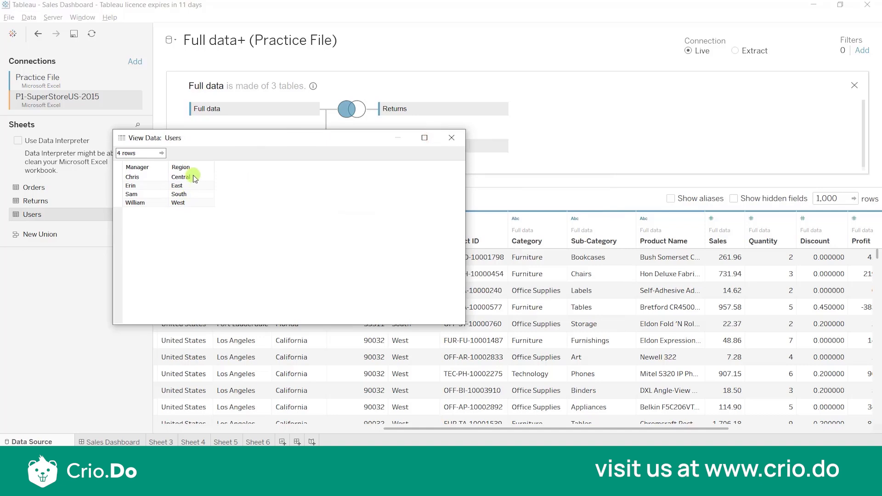
pyautogui.click(463, 134)
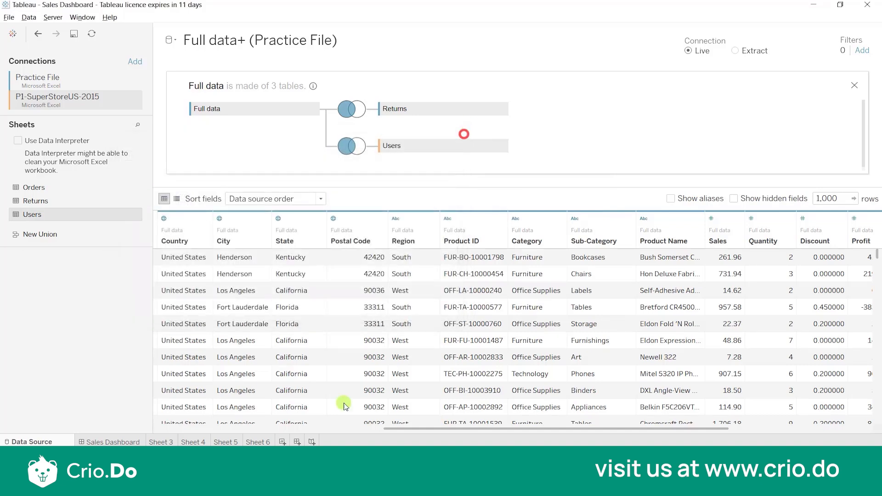
# - Create a new worksheet with Region from Full data on Rows and search the data fields for "mana"
pyautogui.click(276, 443)
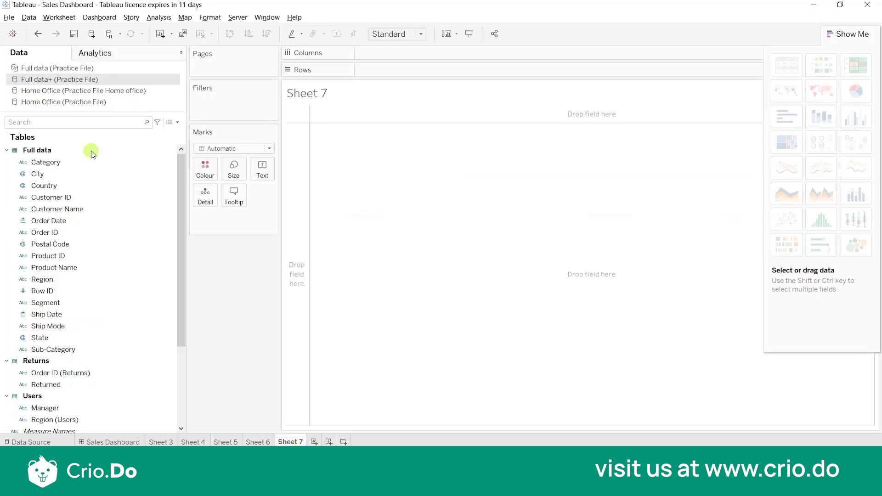
pyautogui.click(72, 128)
pyautogui.write('reg')
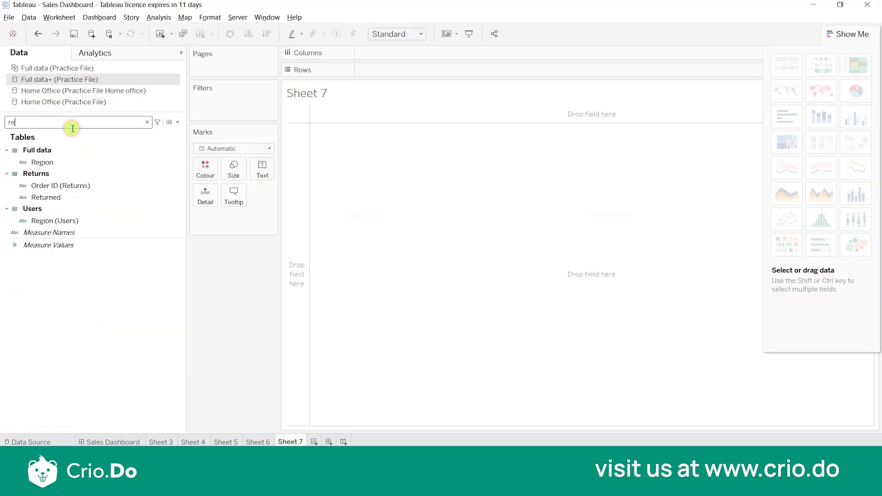
pyautogui.click(68, 163)
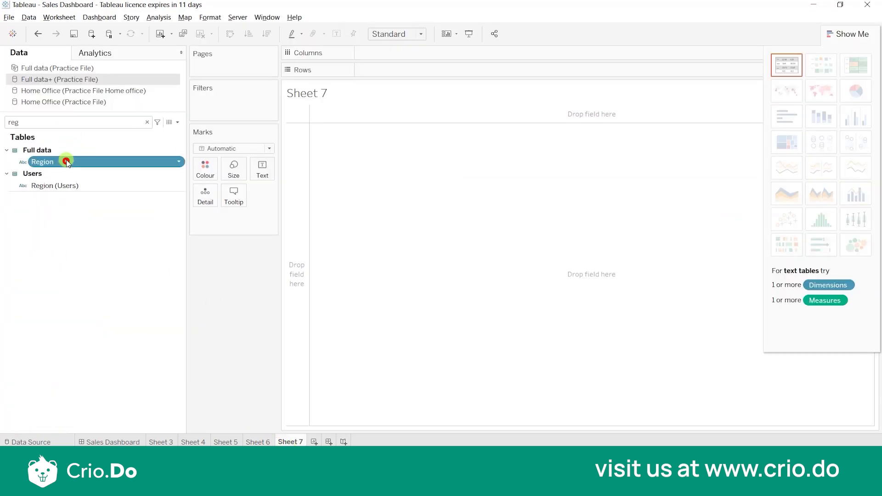
pyautogui.doubleClick(68, 163)
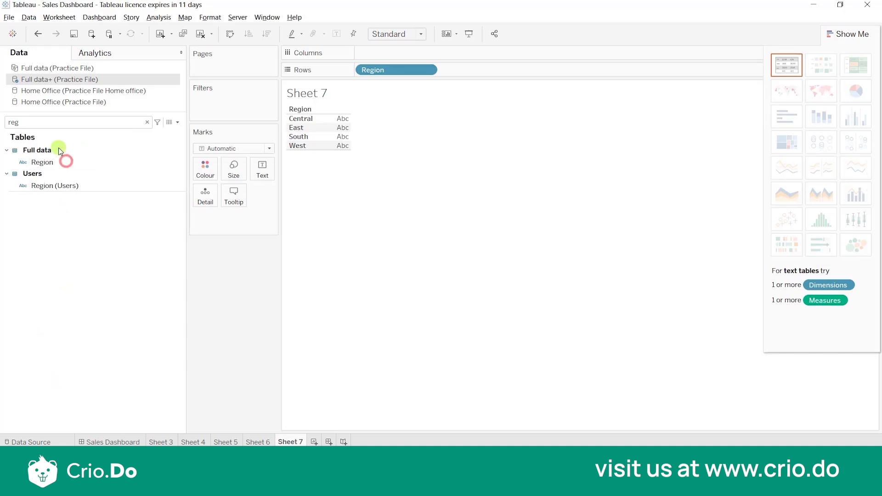
pyautogui.doubleClick(33, 124)
pyautogui.write('mana')
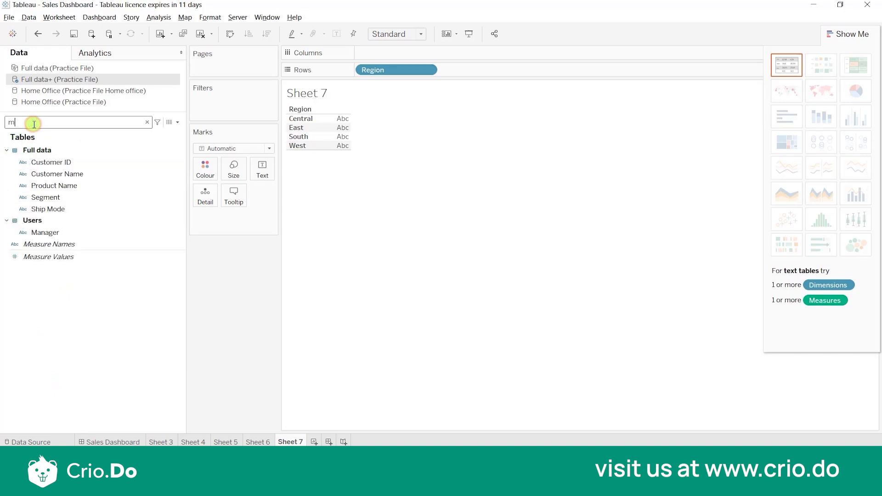
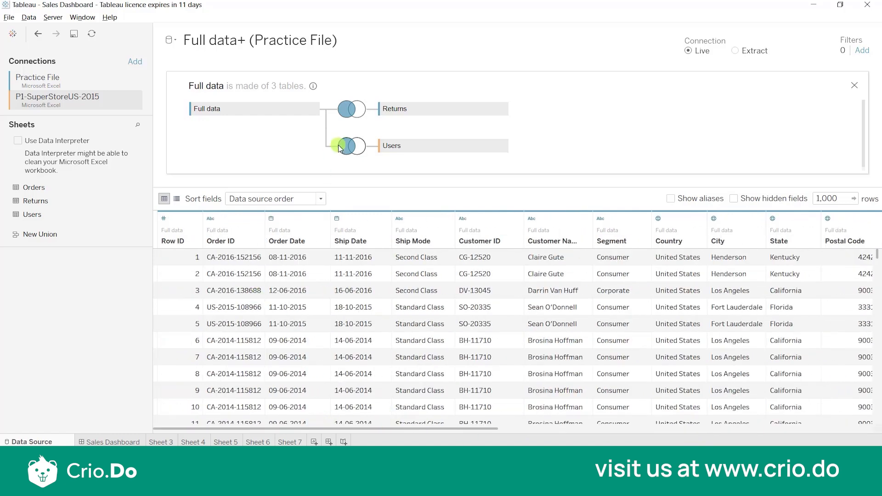
# - Create a join calculation for the Full data side of the Returns join and insert the RIGHT function
pyautogui.click(346, 112)
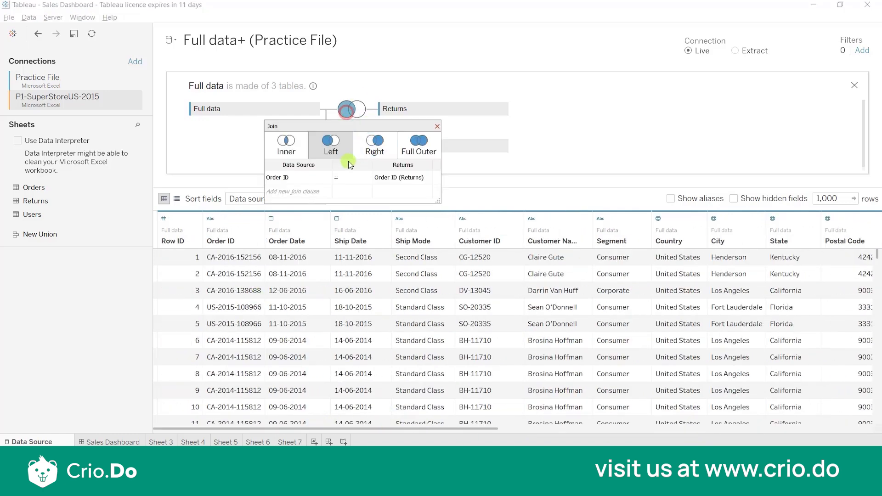
pyautogui.click(326, 179)
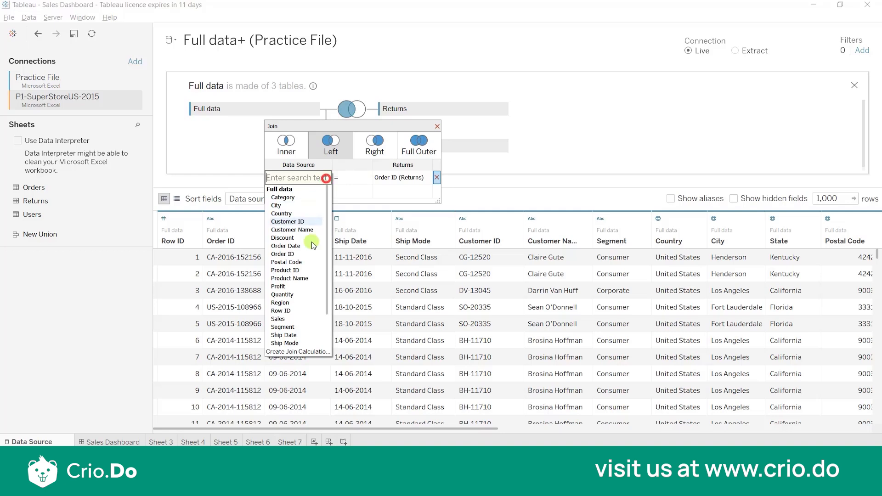
pyautogui.click(312, 352)
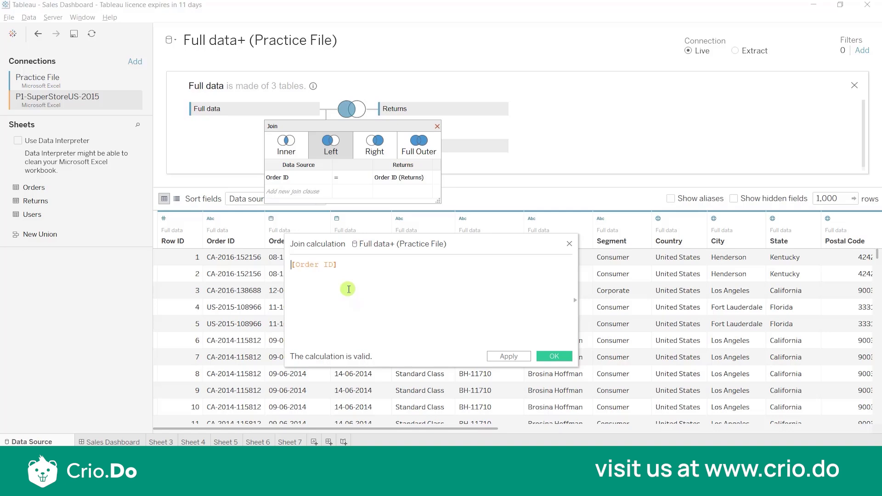
pyautogui.write('rih')
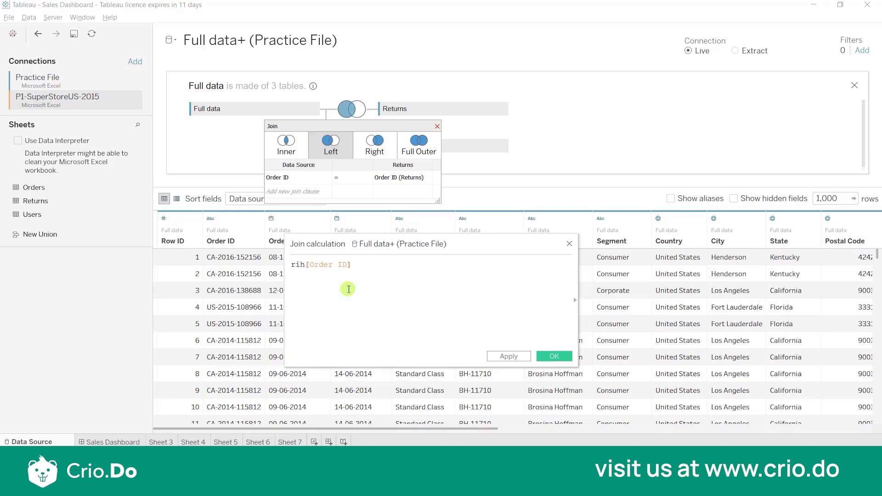
pyautogui.press('BackSpace')
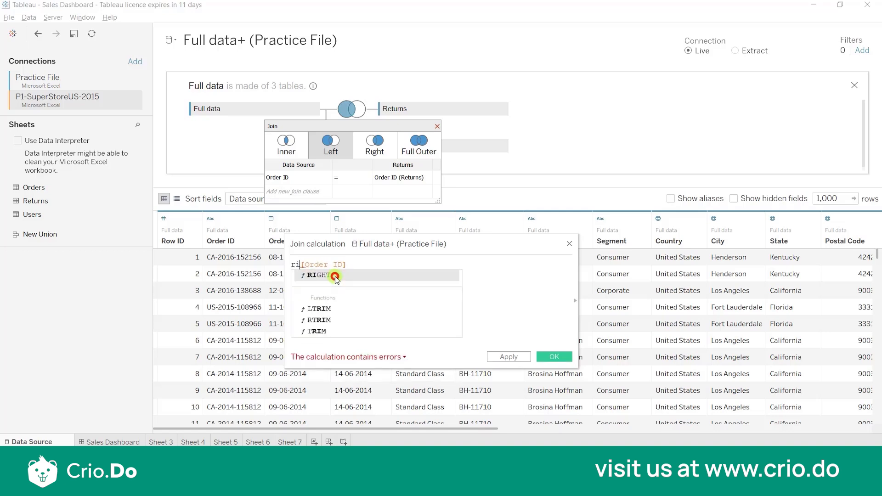
pyautogui.doubleClick(335, 276)
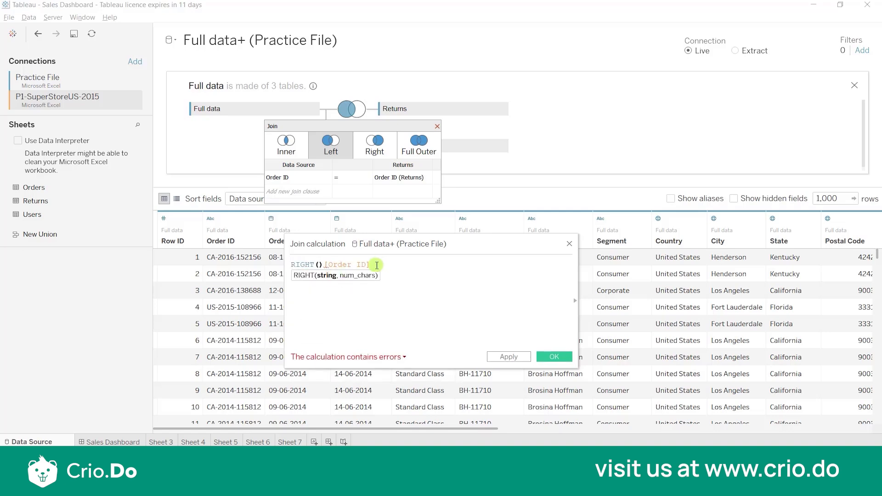
# - Delete the leftover [Order ID] reference and closing parenthesis after RIGHT( in the join calculation
pyautogui.click(377, 266)
pyautogui.press('BackSpace')
pyautogui.press('BackSpace')
pyautogui.press('BackSpace')
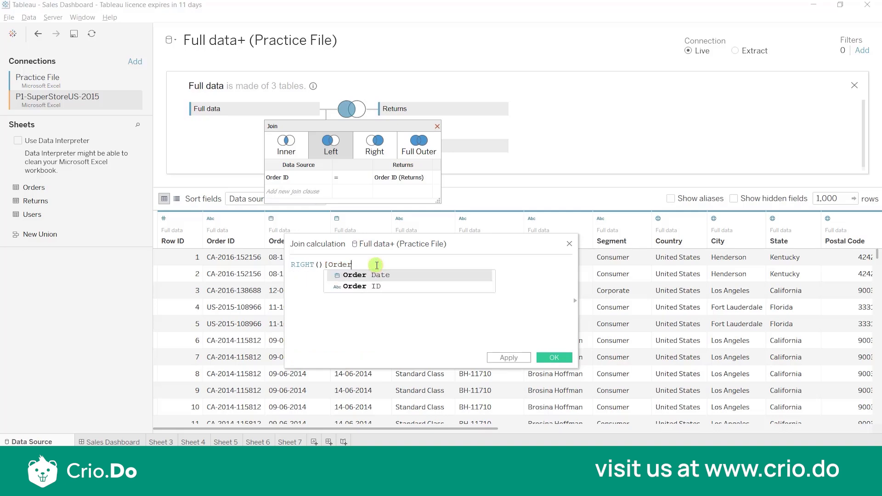
pyautogui.press('BackSpace')
pyautogui.press('BackSpace')
pyautogui.press('BackSpace')
pyautogui.press('BackSpace')
pyautogui.press('BackSpace')
pyautogui.press('BackSpace')
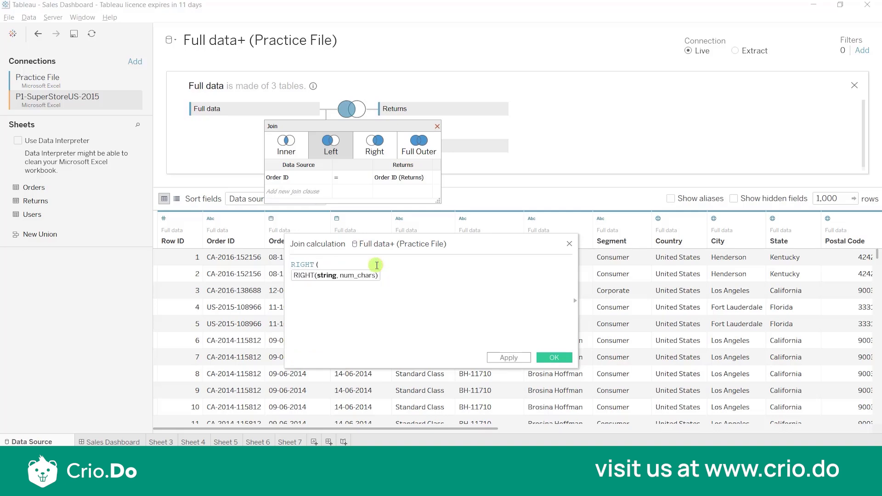
# - Complete the join calculation as RIGHT([Order ID],6)
pyautogui.write(',')
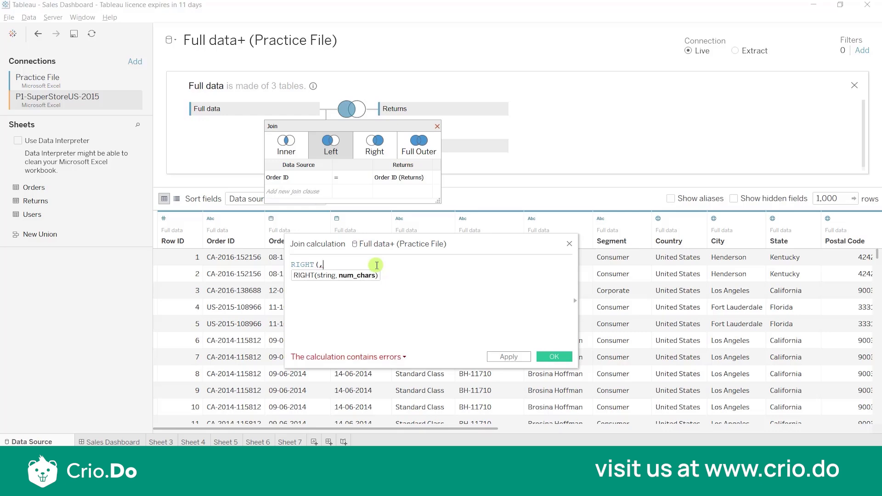
pyautogui.write(' 6')
pyautogui.press('BackSpace')
pyautogui.press('BackSpace')
pyautogui.press('BackSpace')
pyautogui.write('or')
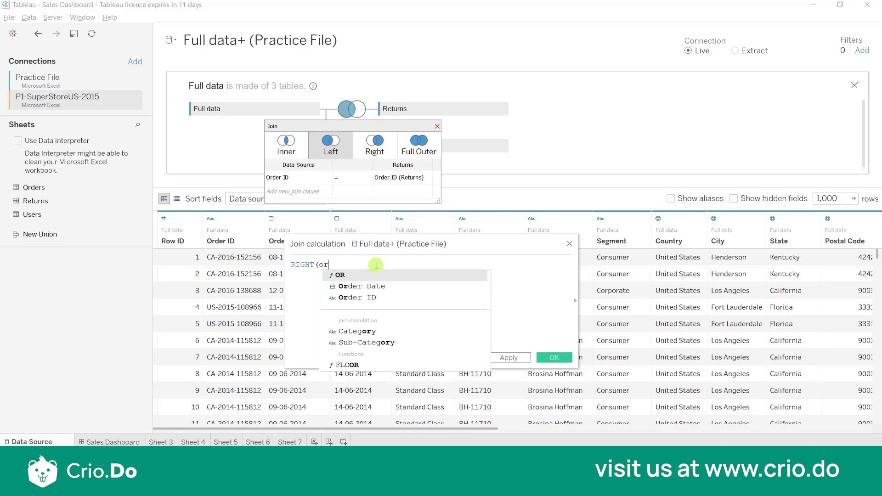
pyautogui.click(370, 298)
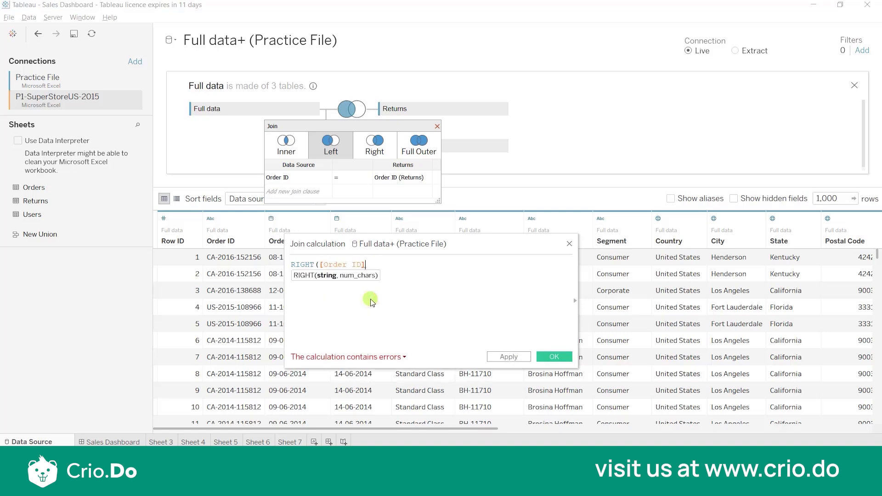
pyautogui.write(',6)')
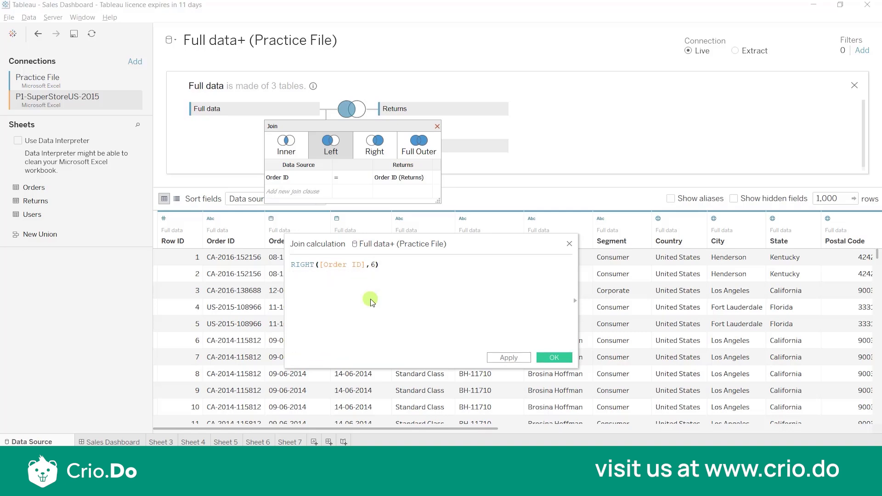
# - Accept the Full data join calculation, create one for the Returns side and insert the RIGHT function above [Order ID (Returns)]
pyautogui.click(554, 358)
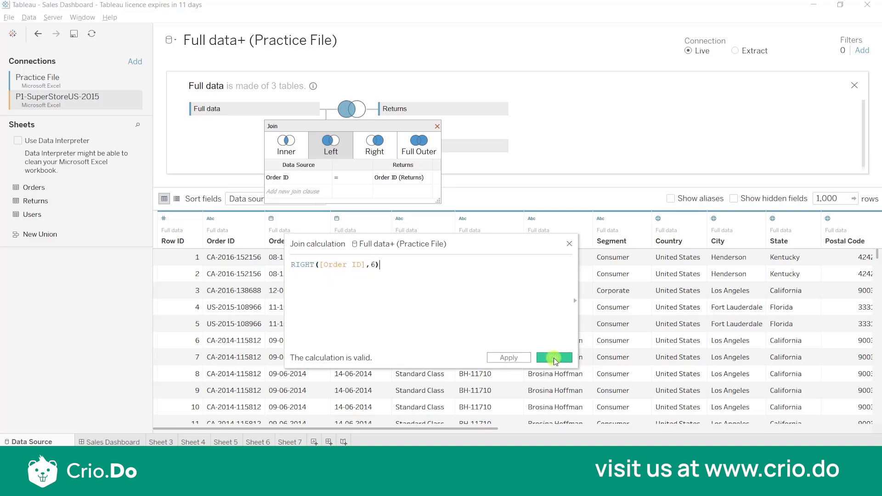
pyautogui.click(554, 358)
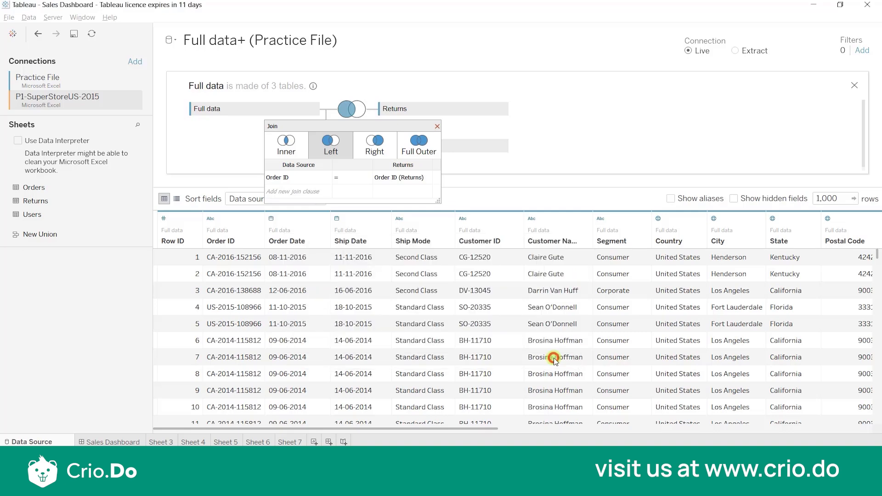
pyautogui.click(401, 178)
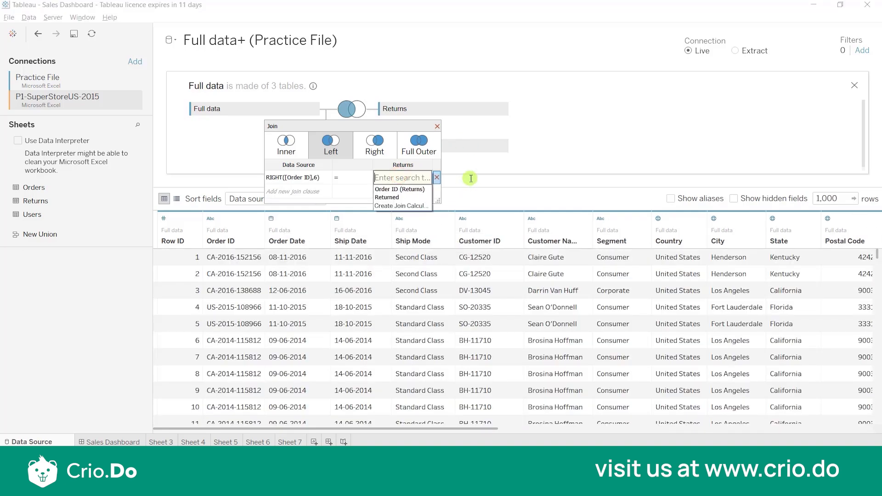
pyautogui.click(413, 206)
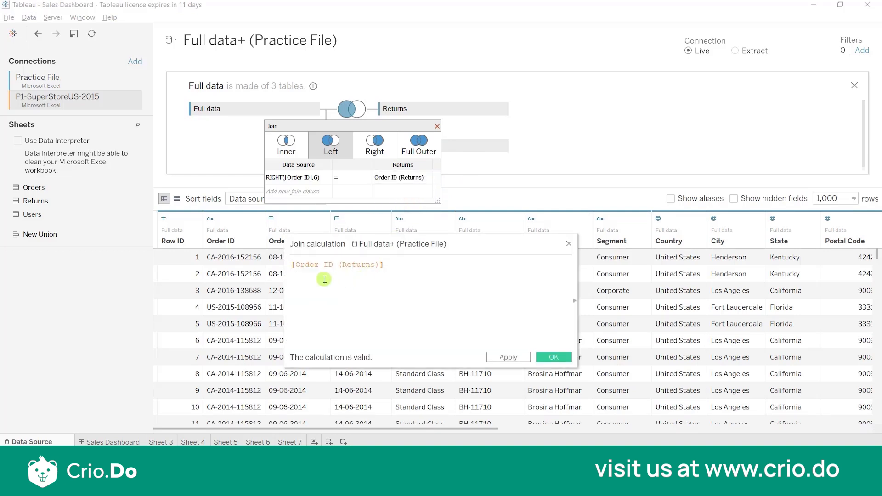
pyautogui.click(294, 268)
pyautogui.press('Return')
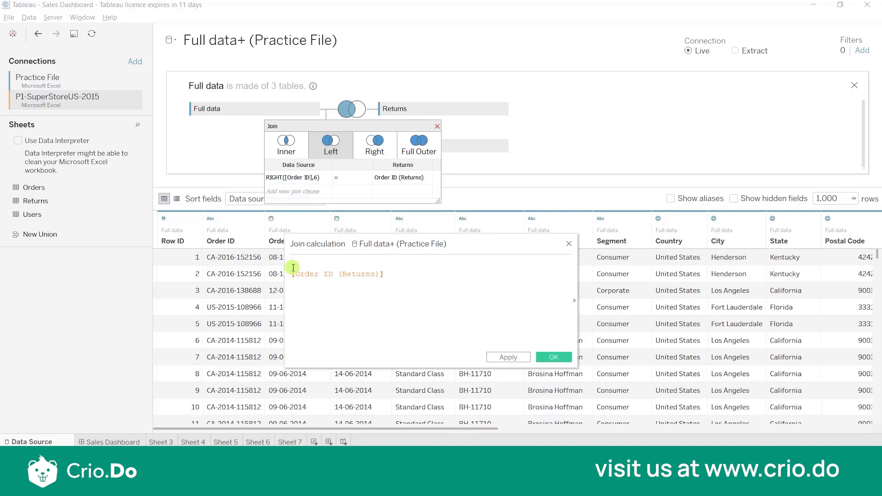
pyautogui.write('ri')
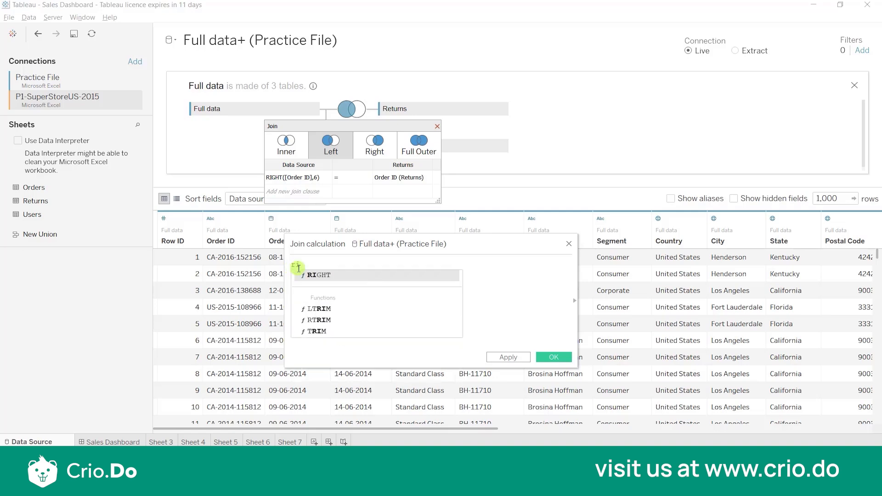
pyautogui.press('Return')
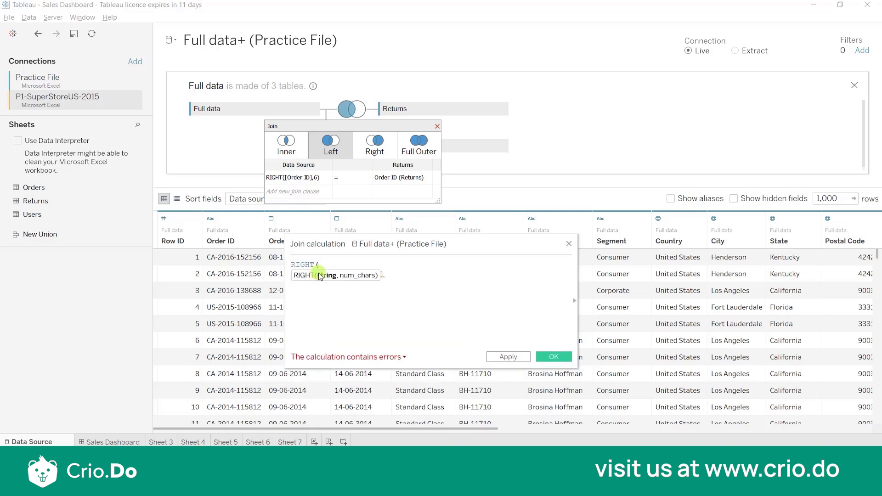
# - Complete the Returns join calculation as RIGHT([Order ID (Returns)],6), removing the leftover field reference, and accept it
pyautogui.write('or')
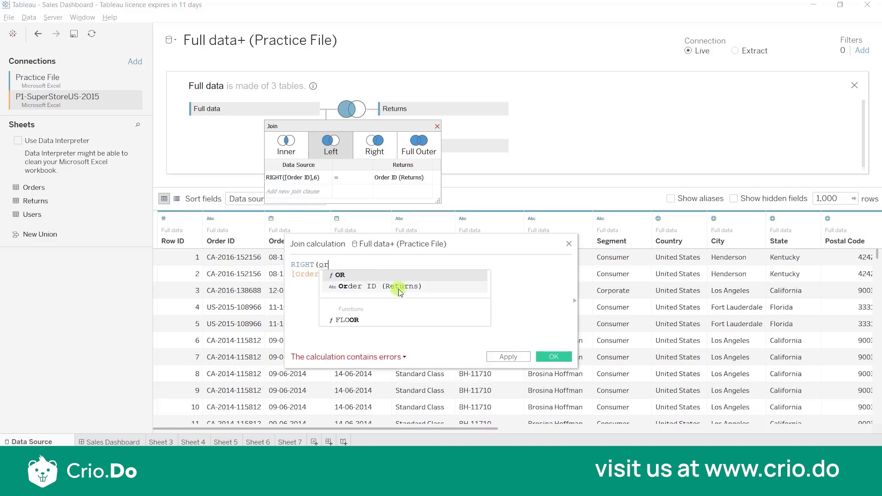
pyautogui.doubleClick(399, 287)
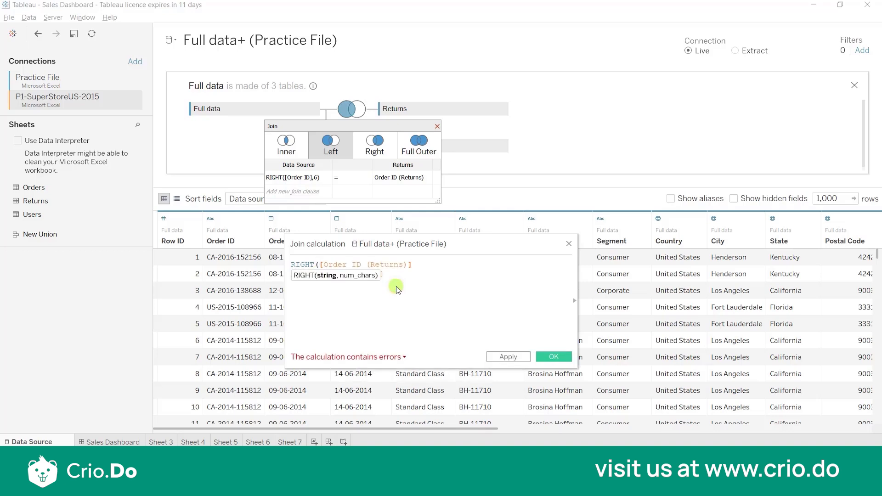
pyautogui.write(',6)')
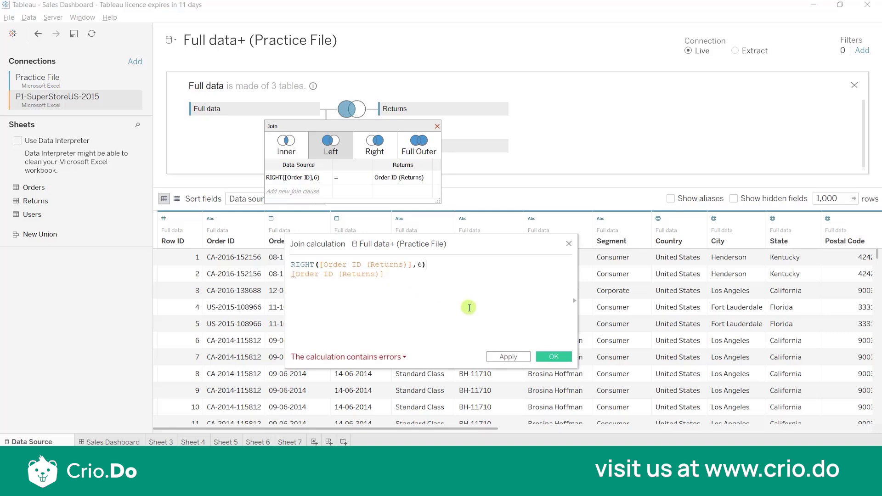
pyautogui.click(402, 281)
pyautogui.moveTo(294, 279); pyautogui.dragTo(284, 274)
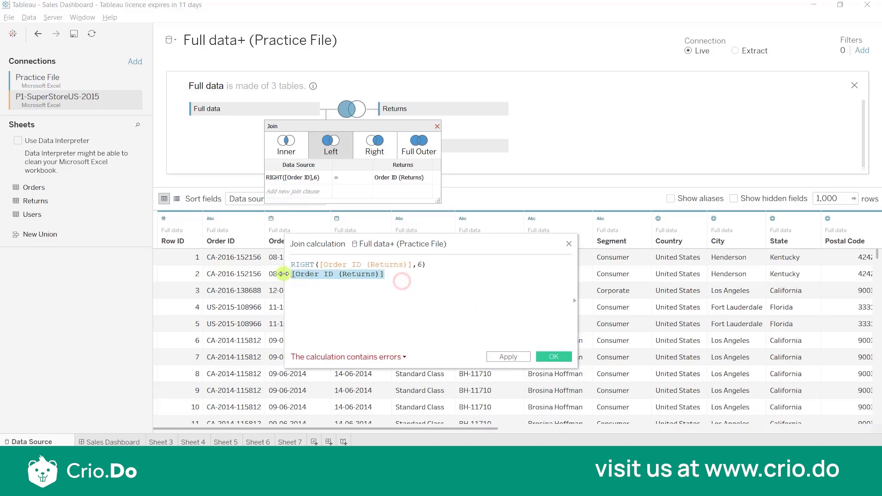
pyautogui.press('BackSpace')
pyautogui.press('BackSpace')
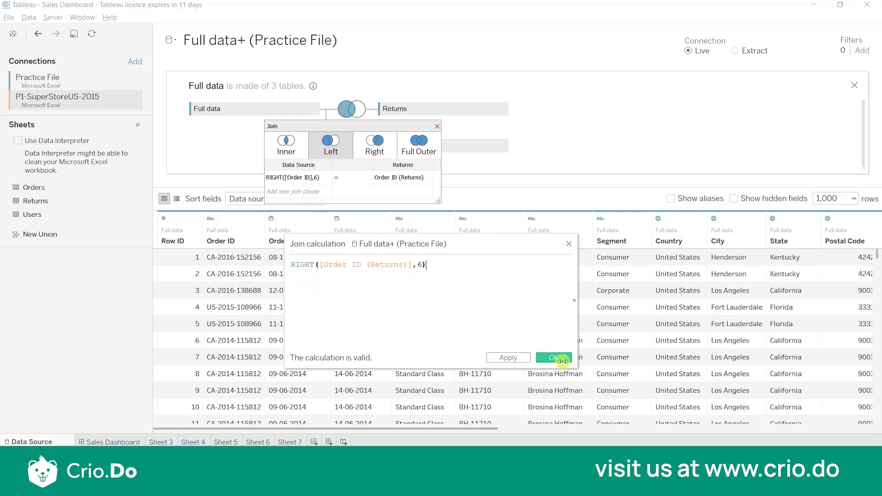
pyautogui.click(561, 358)
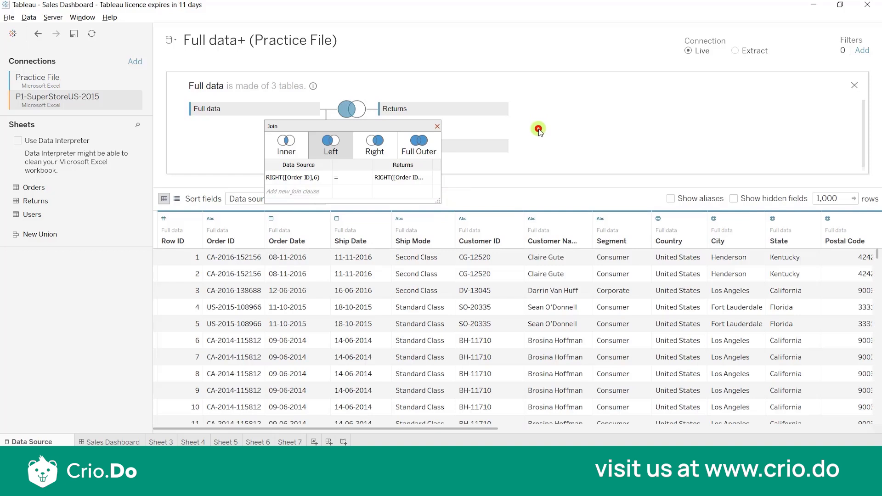
# - Create a new worksheet and place Order ID (Returns) from the Returns table on Rows
pyautogui.click(314, 441)
pyautogui.click(166, 245)
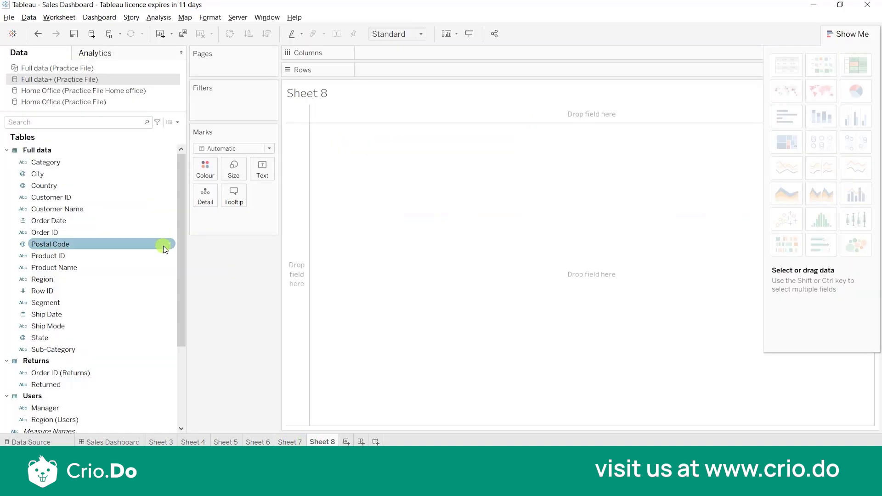
pyautogui.moveTo(181, 242); pyautogui.dragTo(185, 307)
pyautogui.click(108, 281)
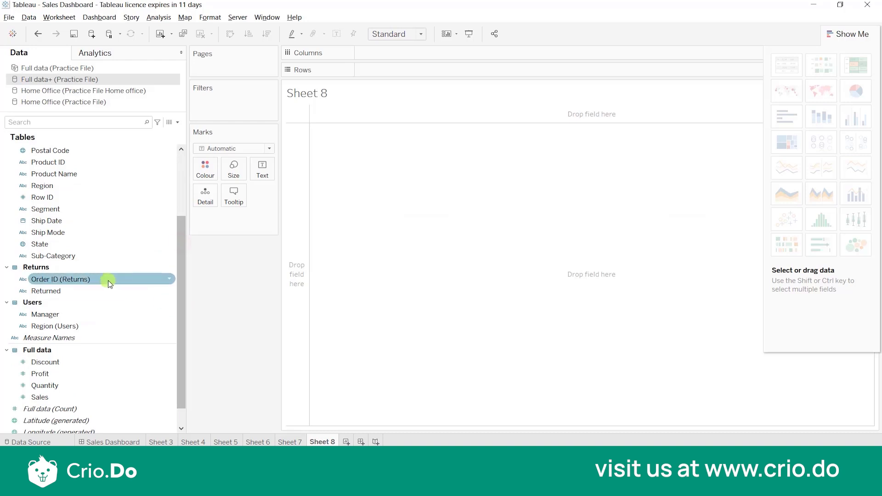
pyautogui.doubleClick(109, 280)
pyautogui.click(334, 137)
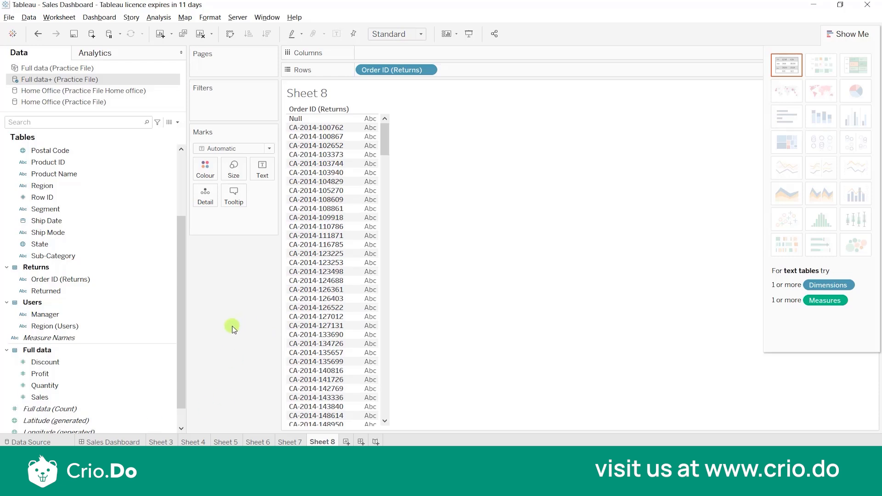
# - Edit the Full data+ (Practice File) data source and remove the Users table from the joins
pyautogui.rightClick(60, 81)
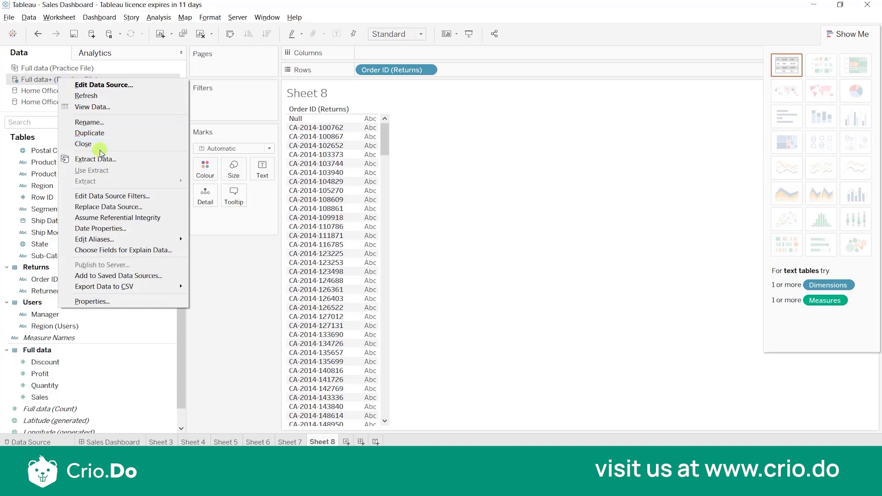
pyautogui.click(103, 86)
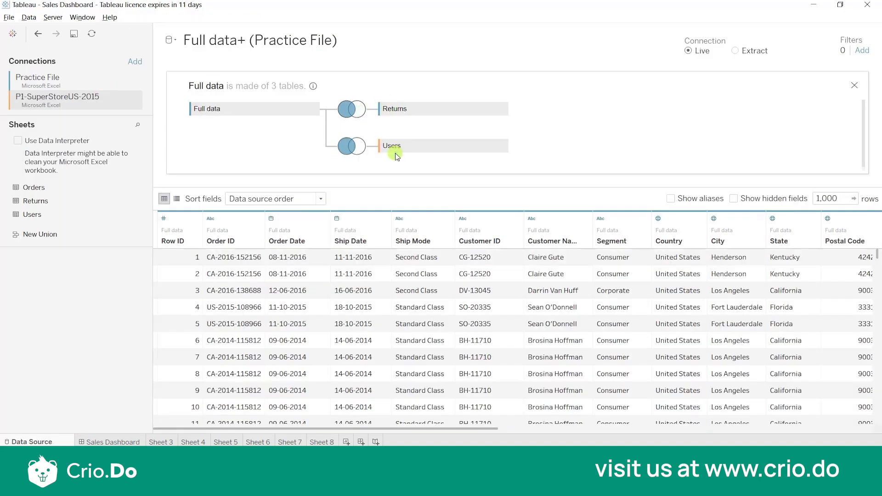
pyautogui.click(502, 145)
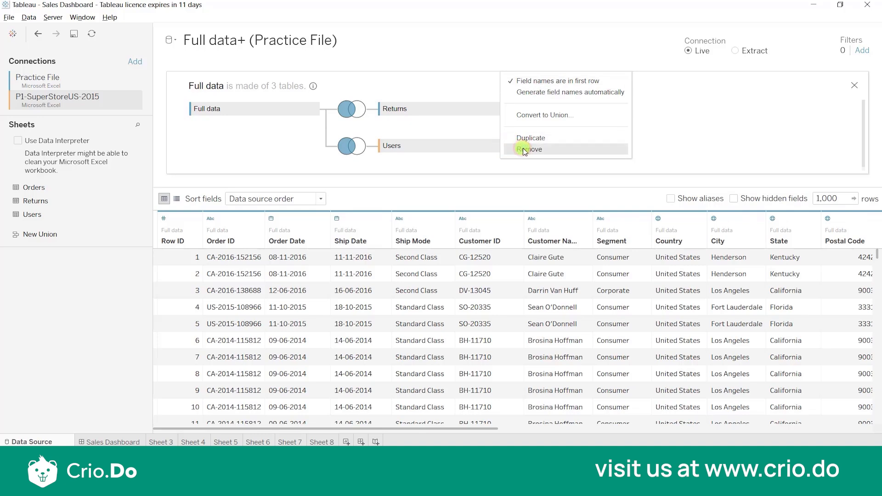
pyautogui.click(523, 149)
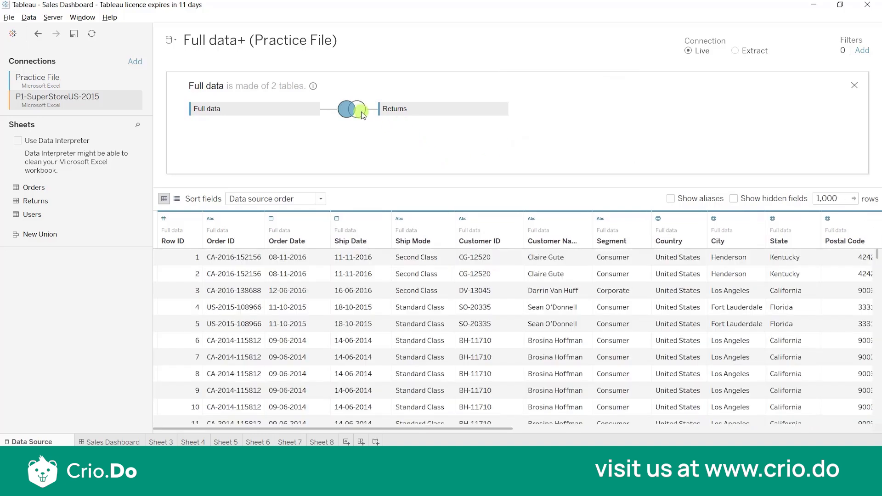
# - Review the join clause between Full data and Returns and the last columns of the data preview
pyautogui.click(349, 111)
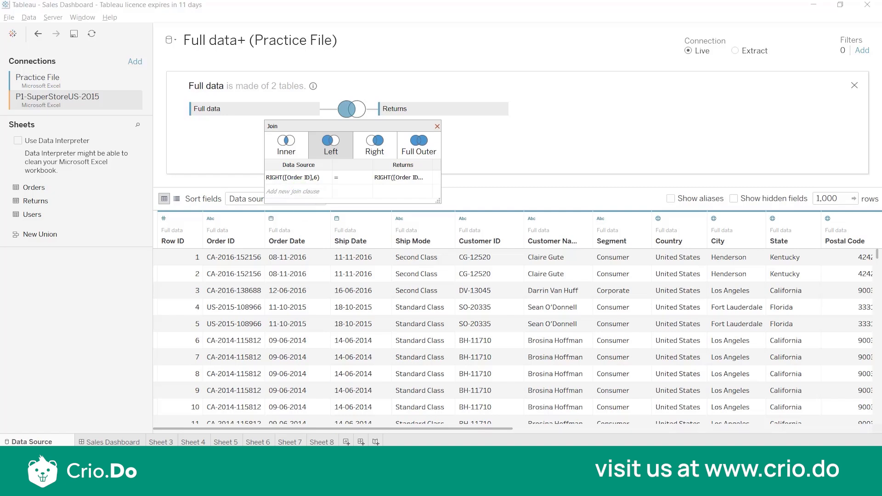
pyautogui.moveTo(465, 428); pyautogui.dragTo(877, 407)
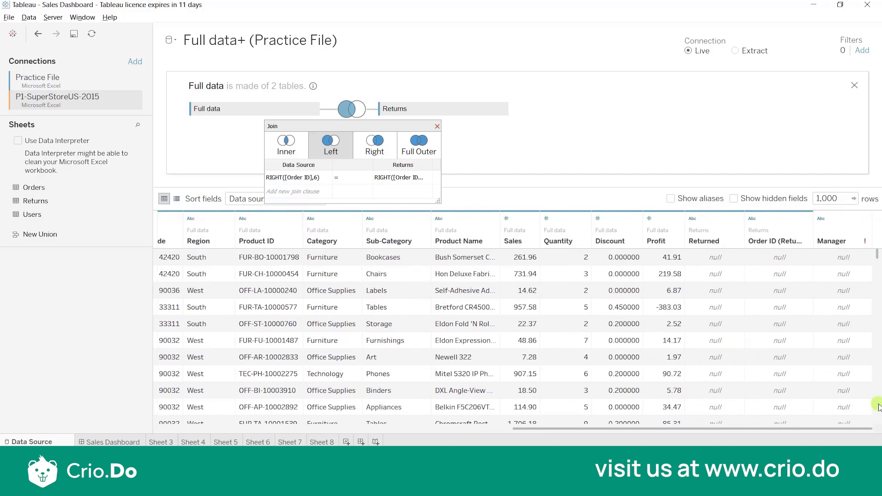
pyautogui.moveTo(877, 252); pyautogui.dragTo(881, 203)
# - Examine the flagged Manager field on Sheet 7 to see what is wrong with it
pyautogui.click(313, 442)
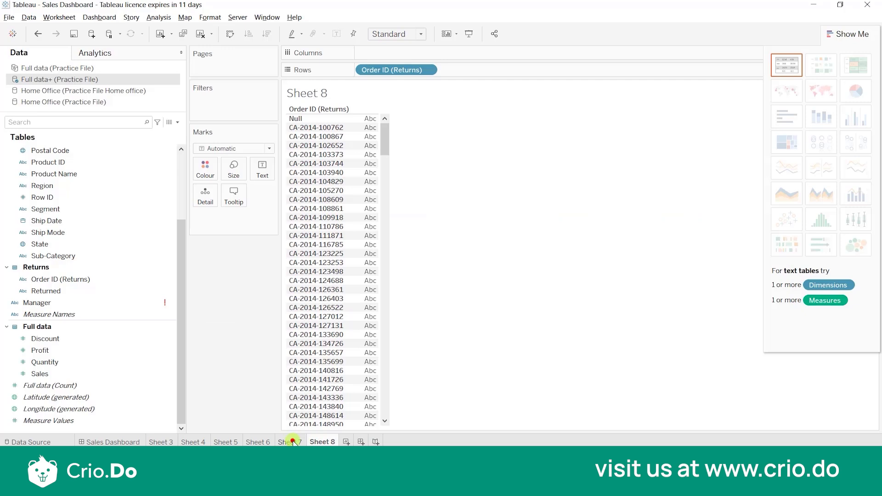
pyautogui.click(294, 442)
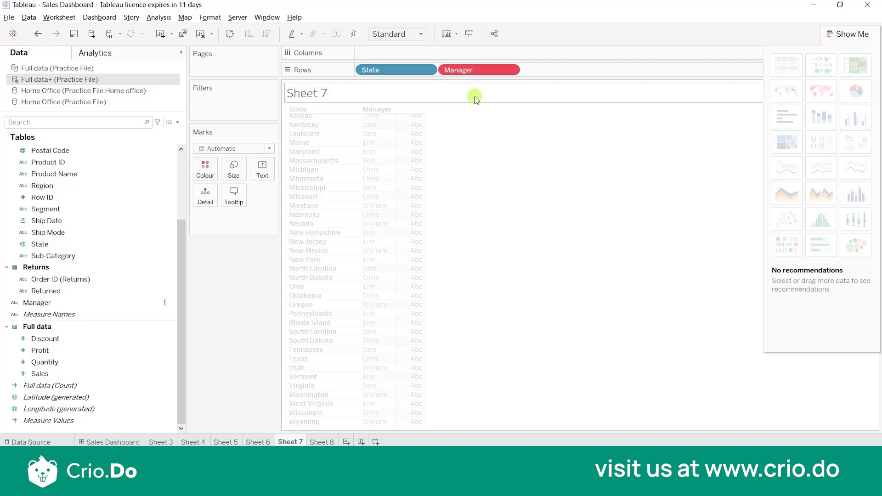
pyautogui.click(165, 302)
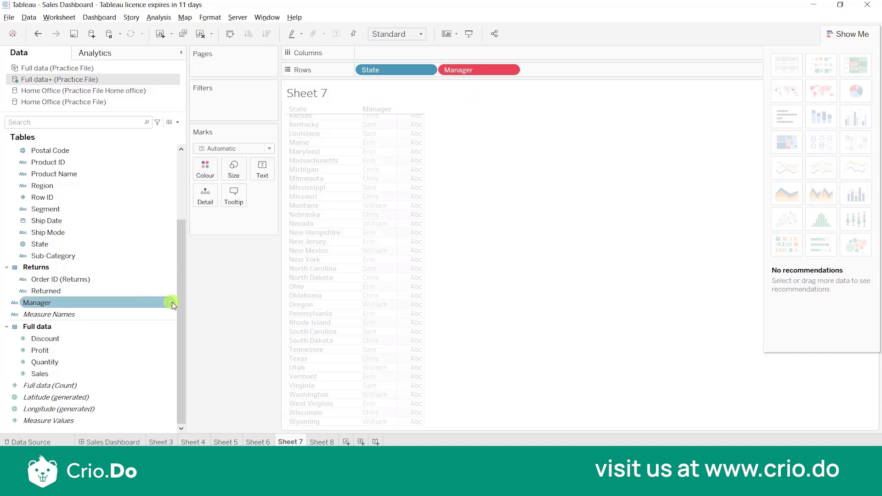
pyautogui.moveTo(160, 307)
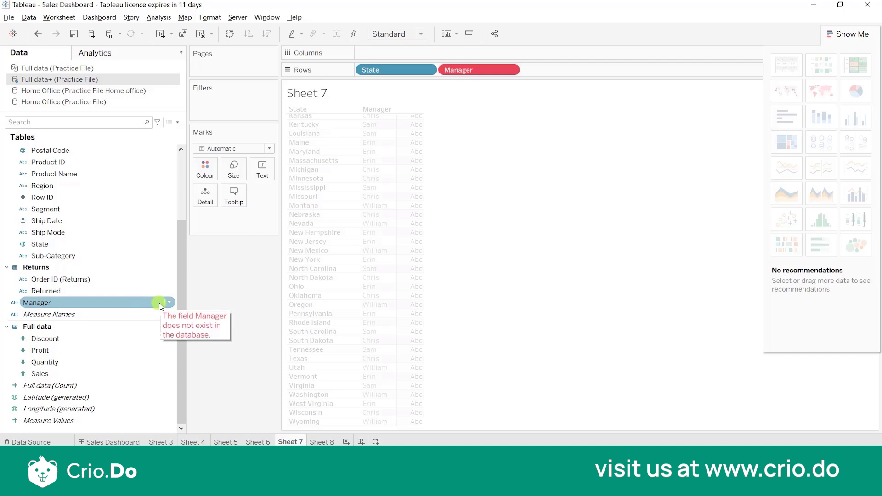
# - Return to the Full data+ (Practice File) data source and delete the Manager field
pyautogui.click(35, 17)
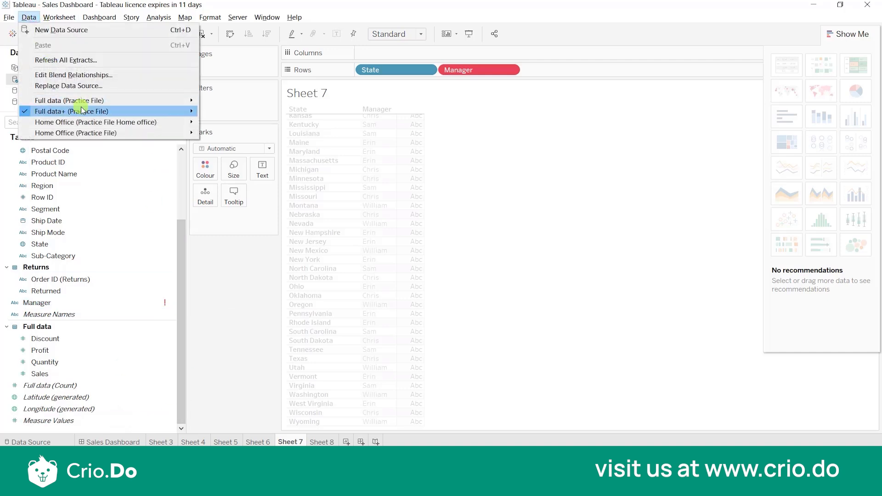
pyautogui.moveTo(190, 122)
pyautogui.click(215, 112)
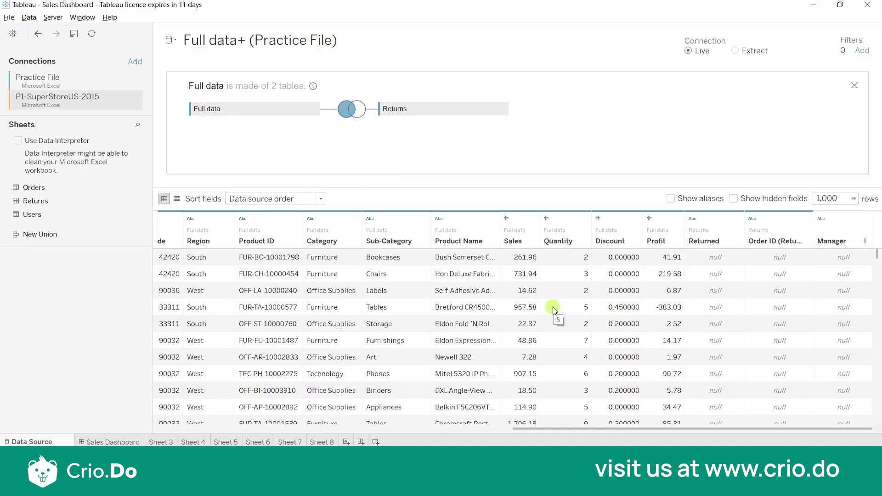
pyautogui.moveTo(860, 239)
pyautogui.click(865, 219)
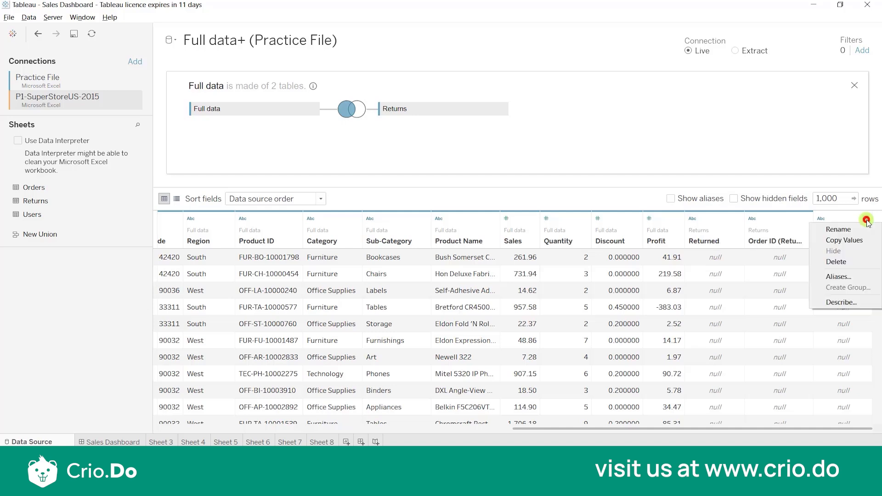
pyautogui.click(835, 263)
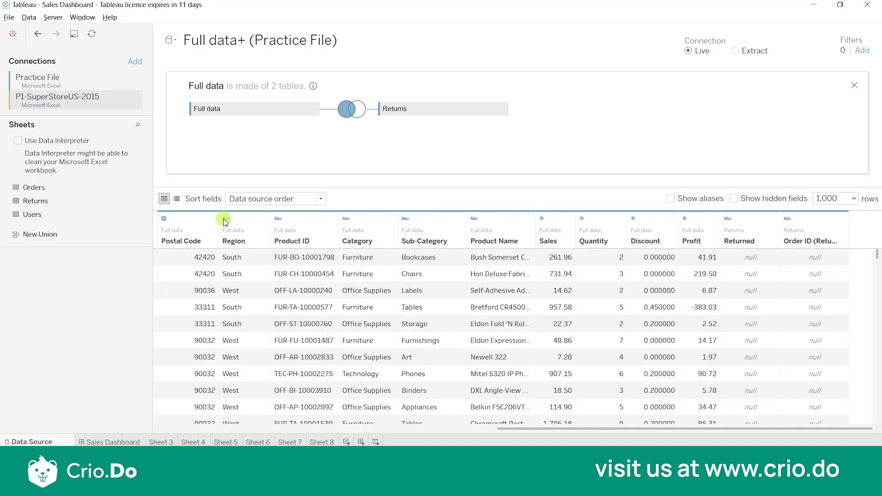
# - Review the data source's fields as a metadata list, including their tables and remote names, and return to the data grid
pyautogui.click(177, 199)
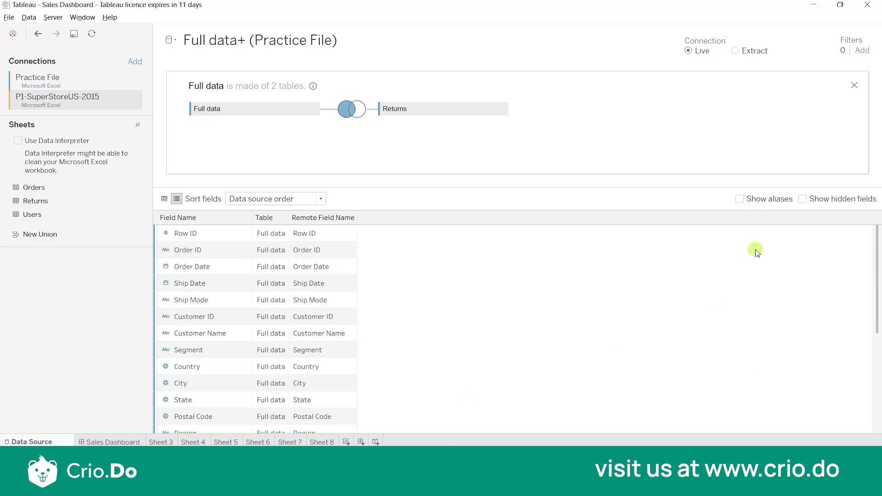
pyautogui.click(770, 176)
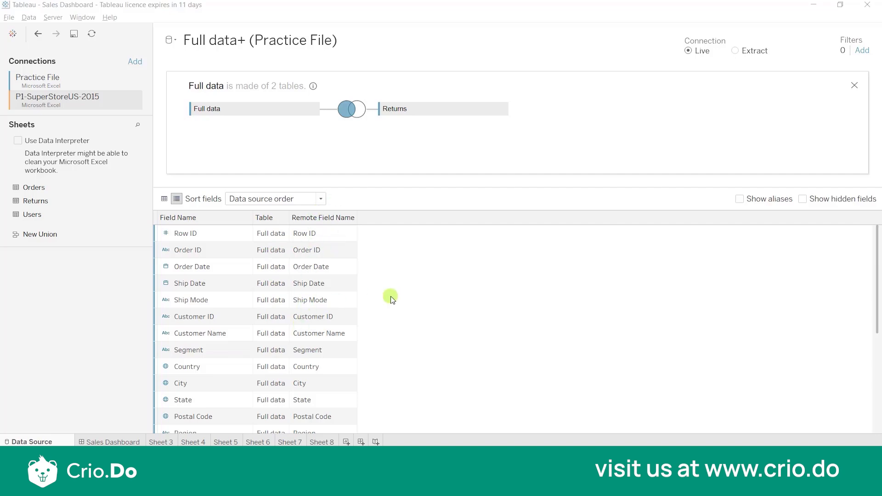
pyautogui.scroll(-4, 392, 296)
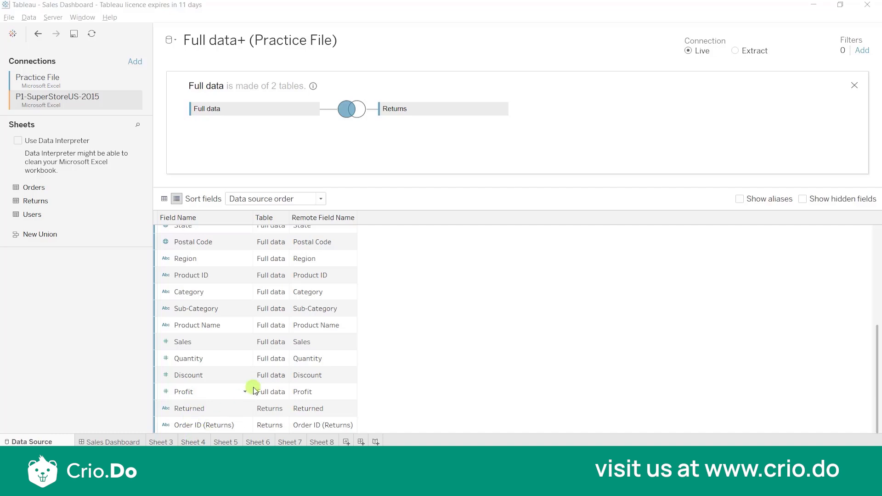
pyautogui.click(165, 199)
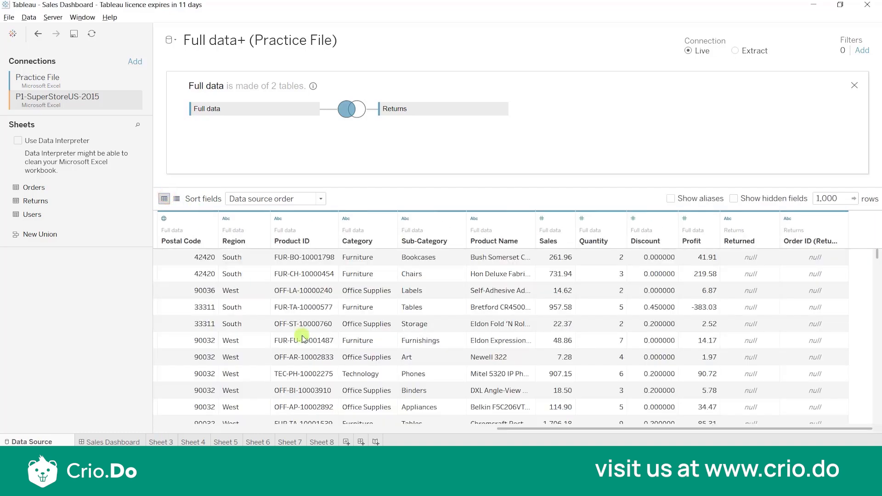
pyautogui.moveTo(519, 428)
pyautogui.mouseDown()
pyautogui.moveTo(167, 428)
pyautogui.moveTo(285, 202)
pyautogui.mouseUp()
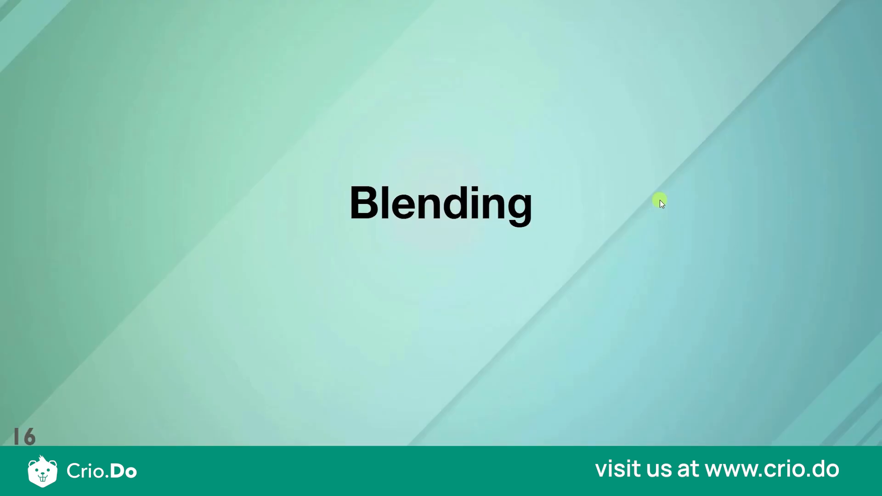
pyautogui.click(660, 200)
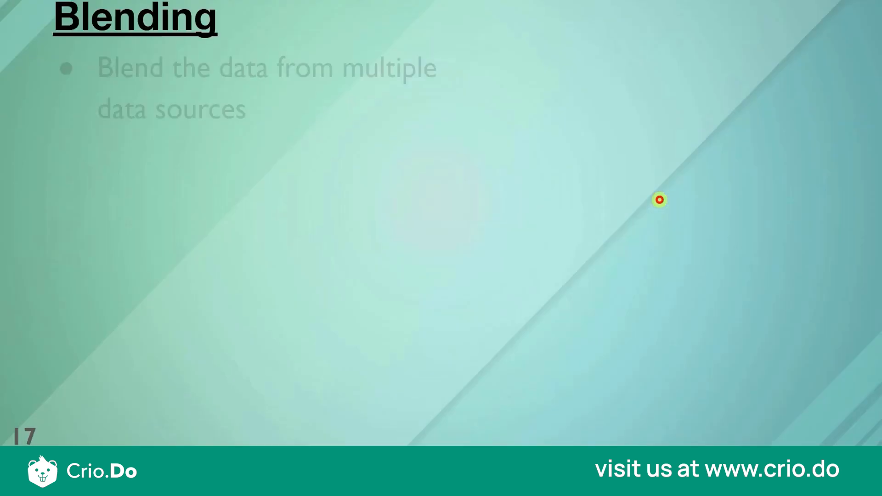
pyautogui.click(660, 200)
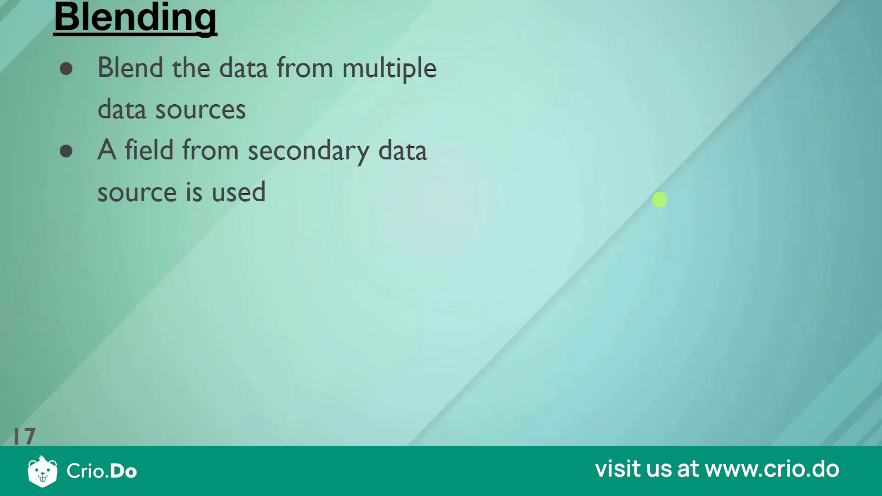
pyautogui.click(594, 179)
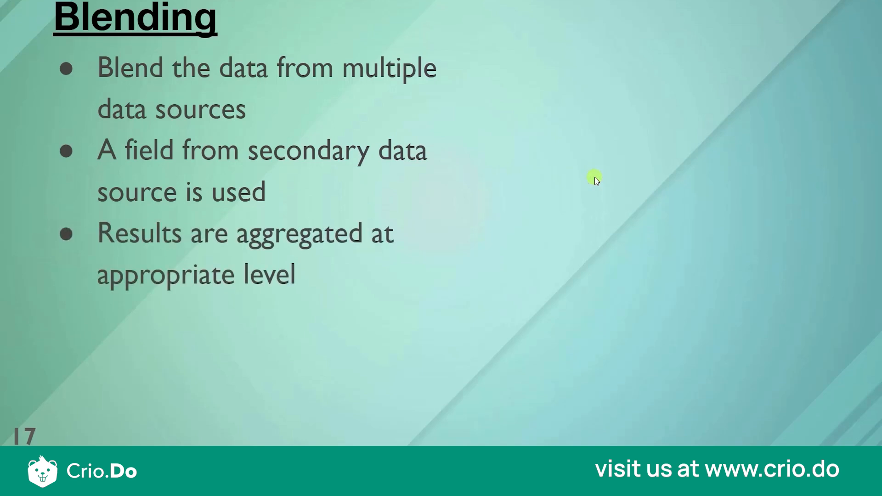
pyautogui.click(595, 178)
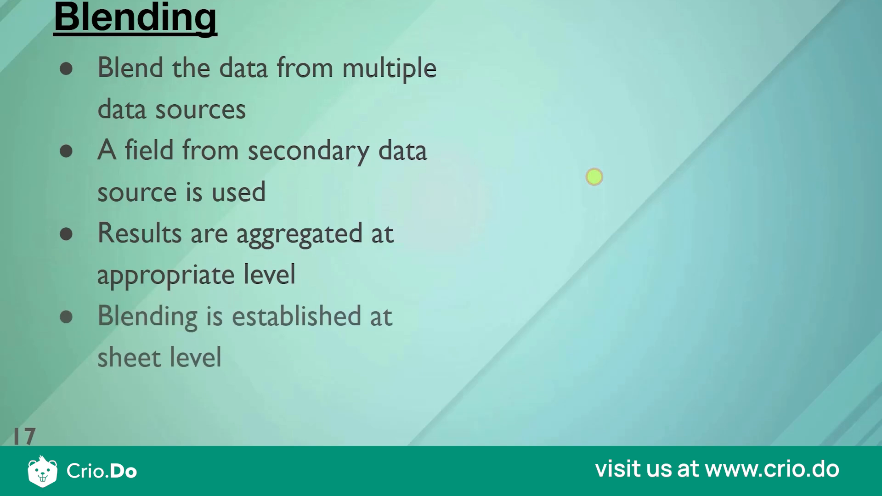
pyautogui.click(595, 177)
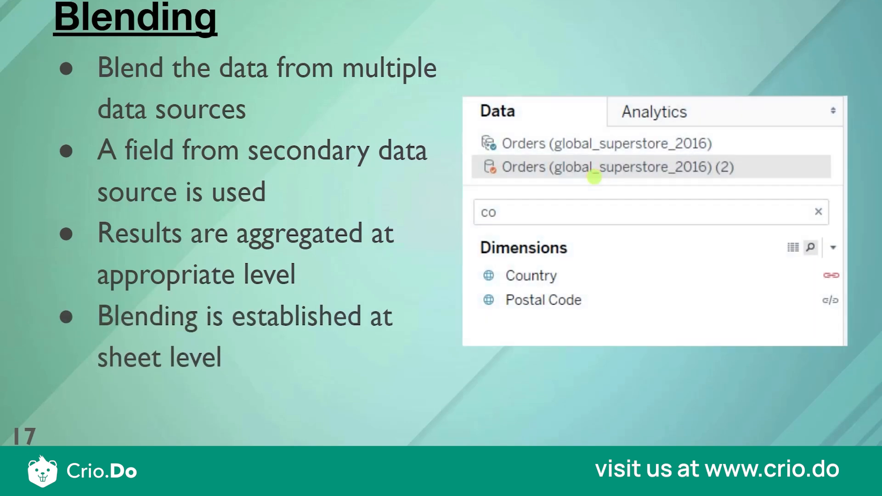
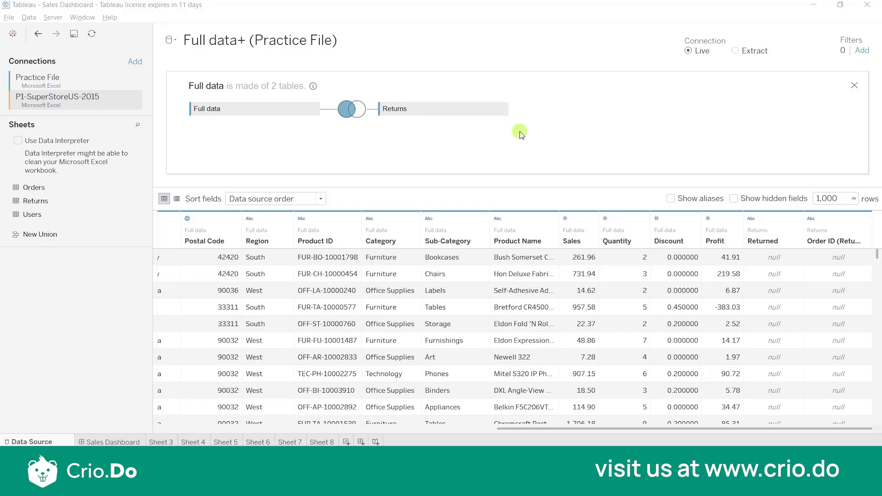
# - Remove the Returns table from the Full data join and close the join view
pyautogui.rightClick(500, 112)
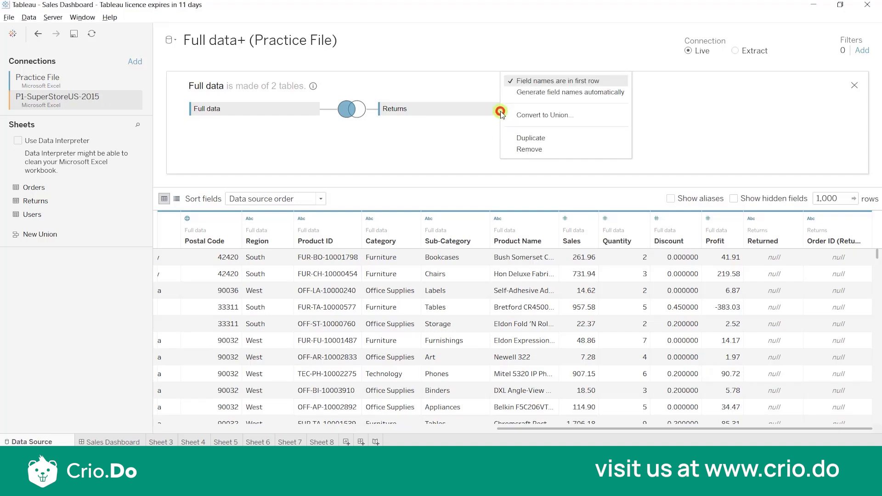
pyautogui.click(517, 152)
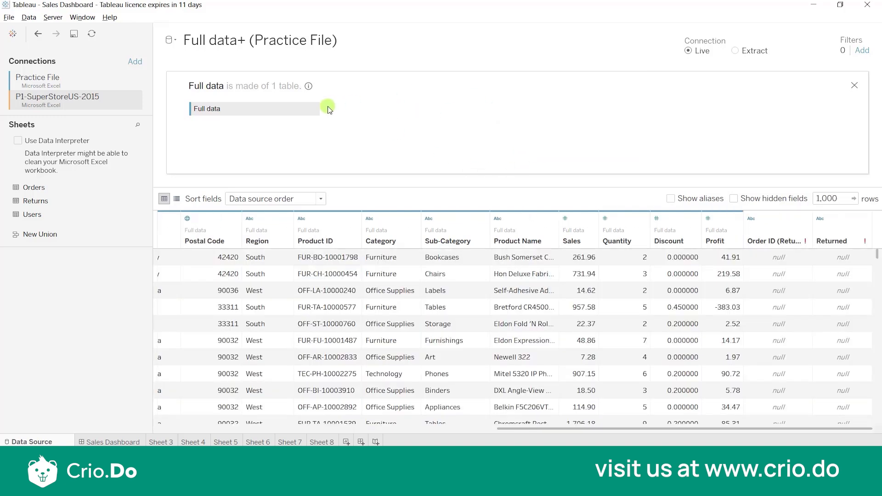
pyautogui.click(313, 112)
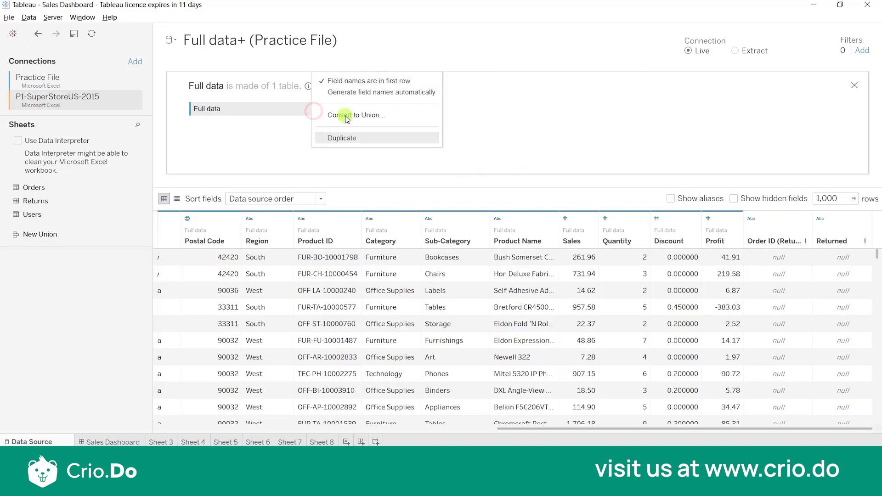
pyautogui.click(272, 150)
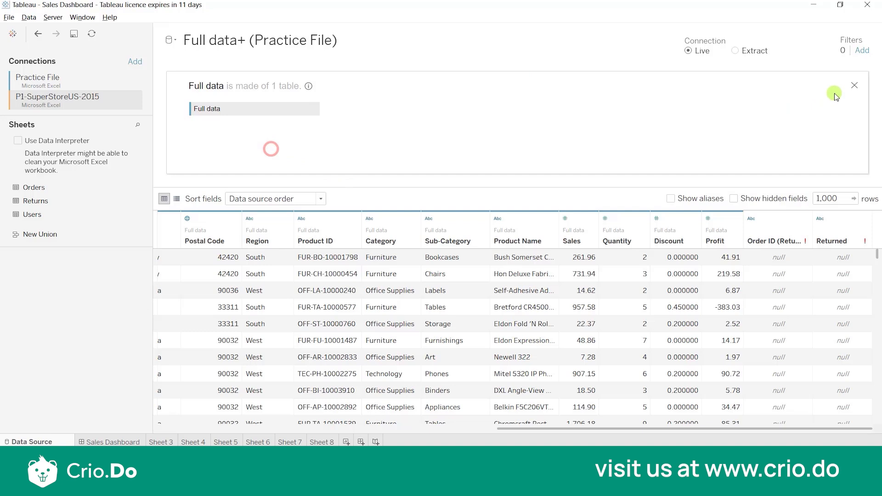
pyautogui.click(856, 85)
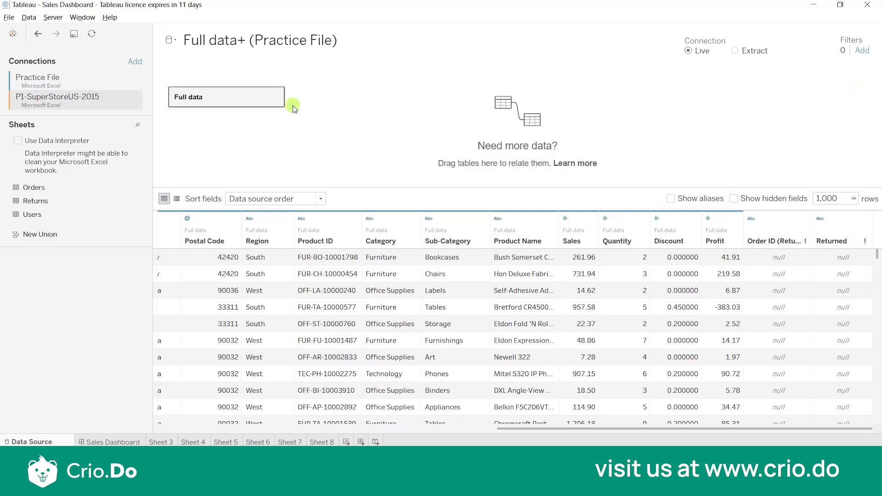
# - Remove the Full data table and the P1-SuperStoreUS-2015 connection from the Full data+ (Practice File) data source
pyautogui.click(277, 96)
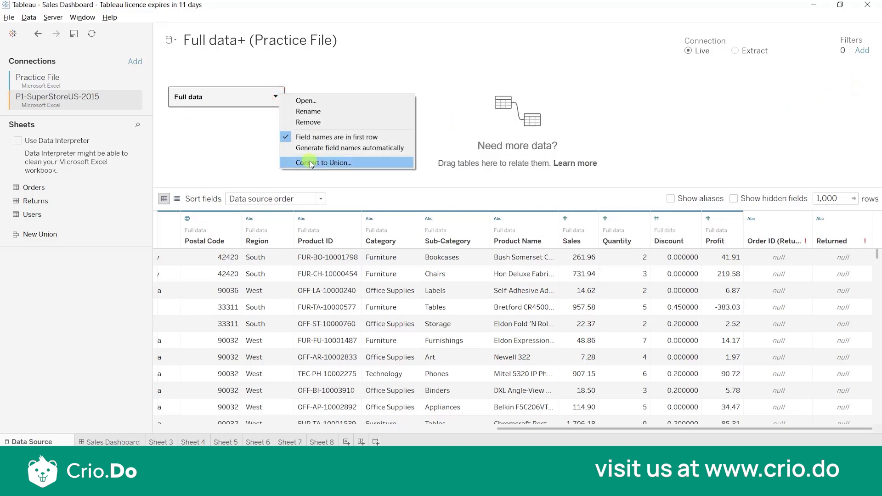
pyautogui.click(308, 121)
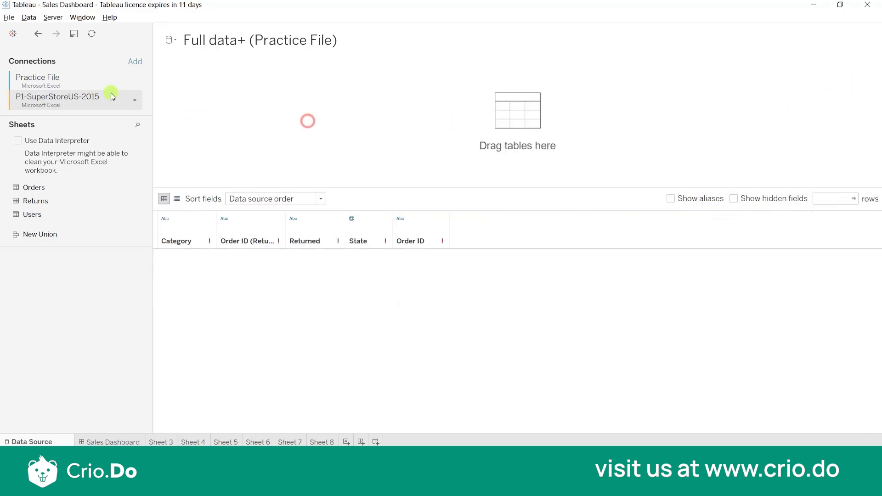
pyautogui.click(131, 102)
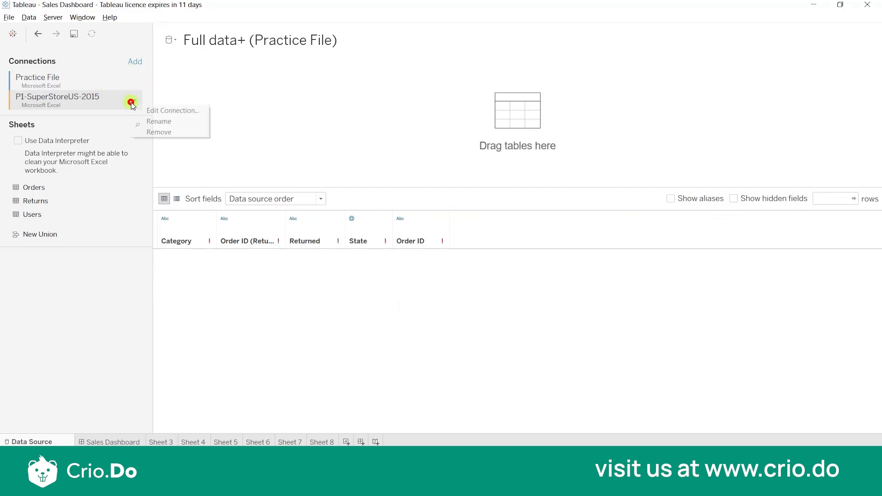
pyautogui.click(154, 132)
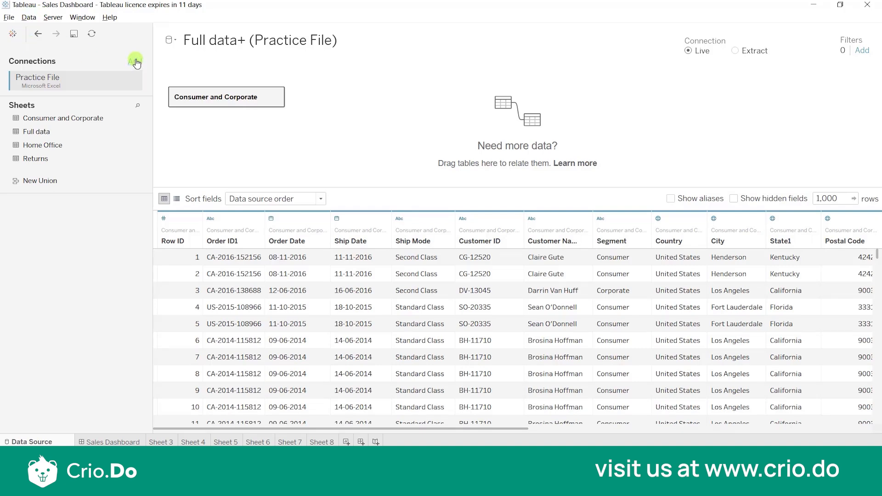
# - Create a new data source from the Practice File Excel workbook using its Home Office sheet
pyautogui.click(31, 17)
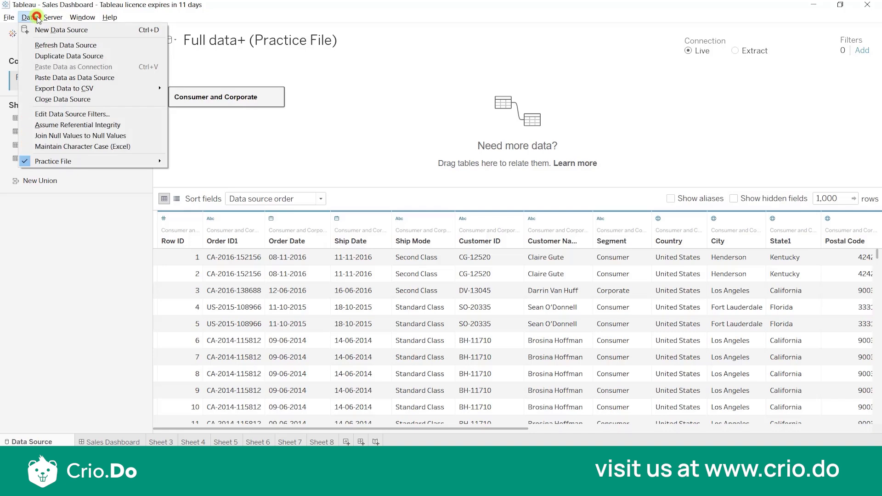
pyautogui.click(48, 33)
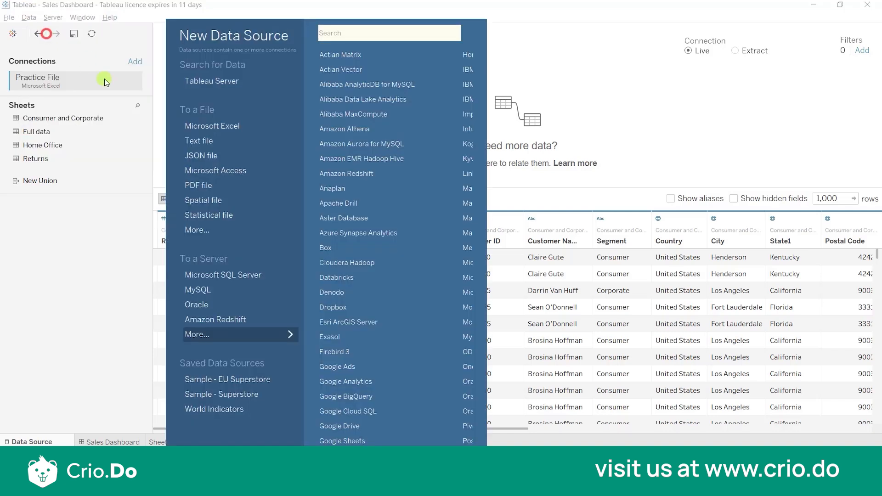
pyautogui.click(203, 125)
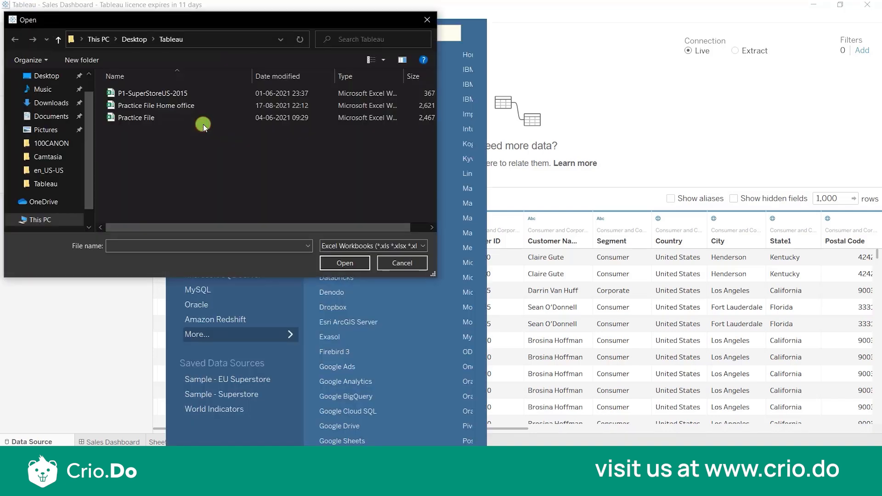
pyautogui.click(157, 118)
pyautogui.doubleClick(157, 119)
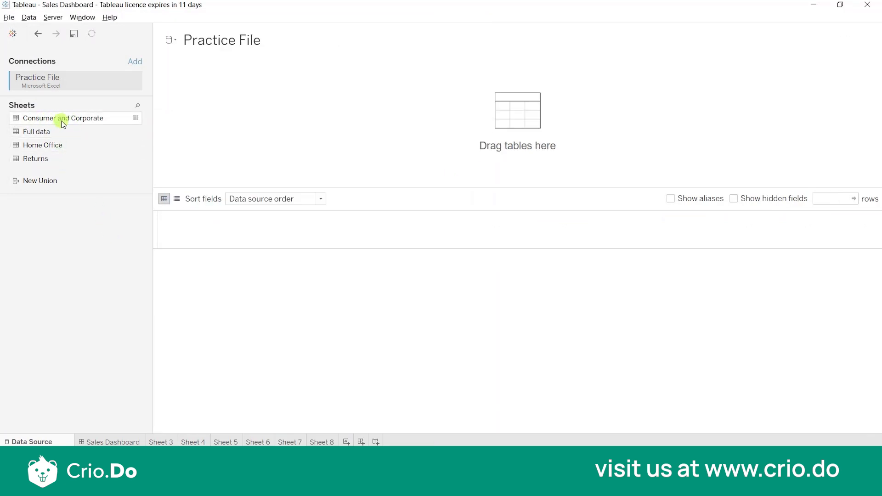
pyautogui.doubleClick(70, 146)
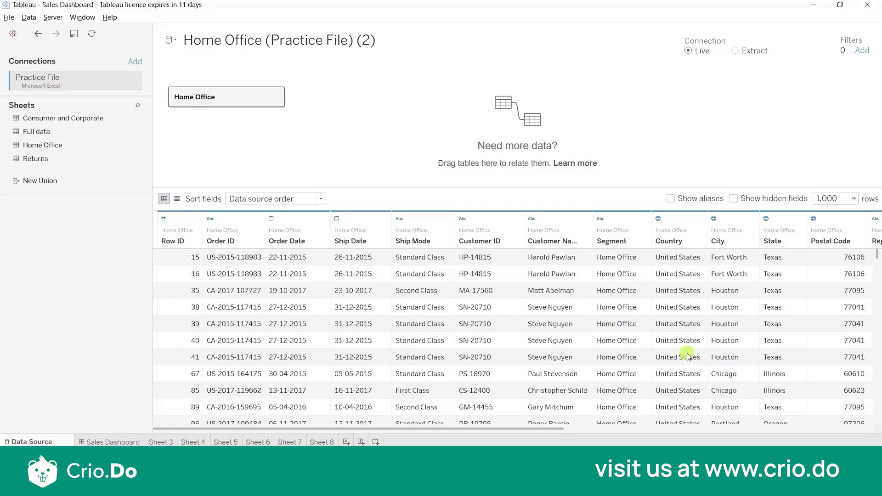
pyautogui.click(704, 375)
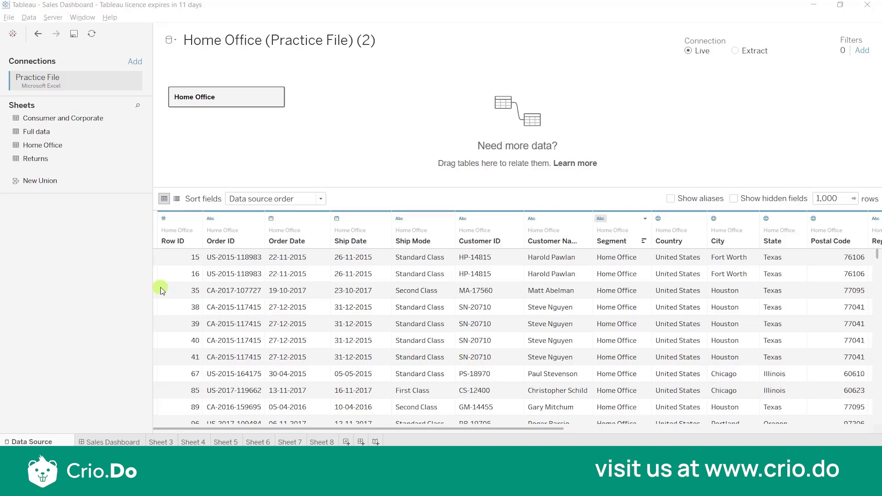
pyautogui.click(29, 17)
pyautogui.moveTo(42, 29)
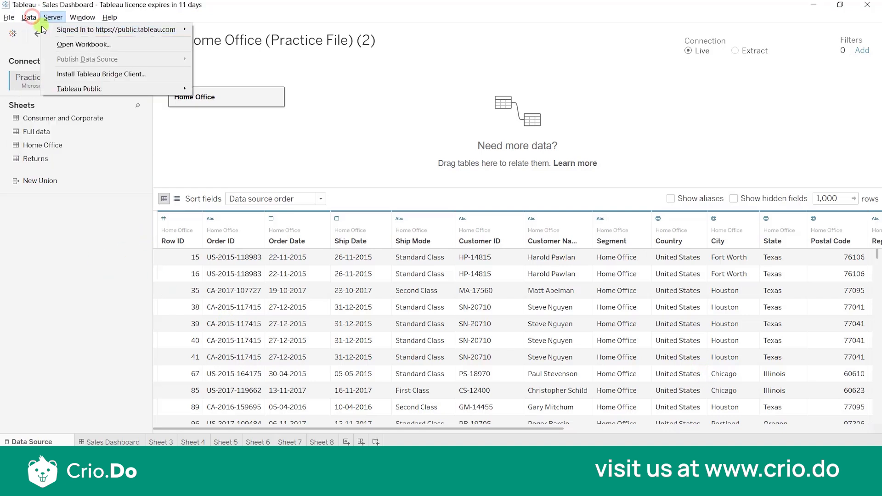
pyautogui.click(54, 261)
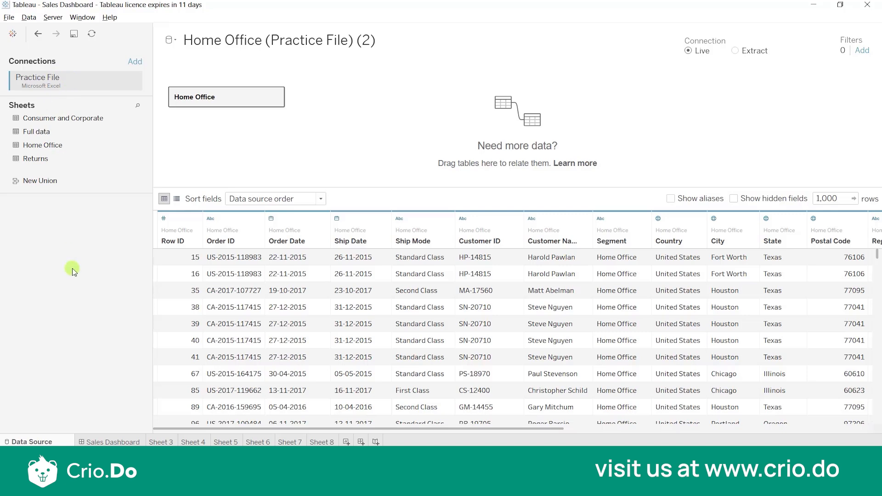
pyautogui.click(29, 18)
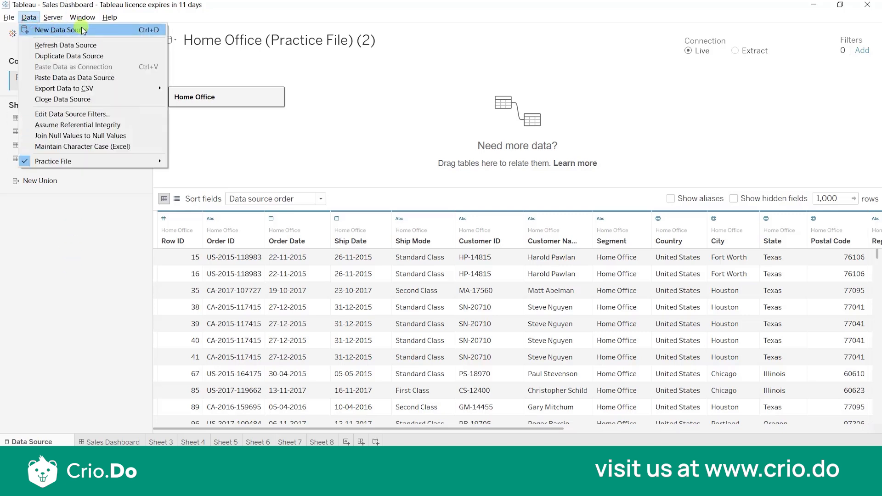
pyautogui.click(116, 295)
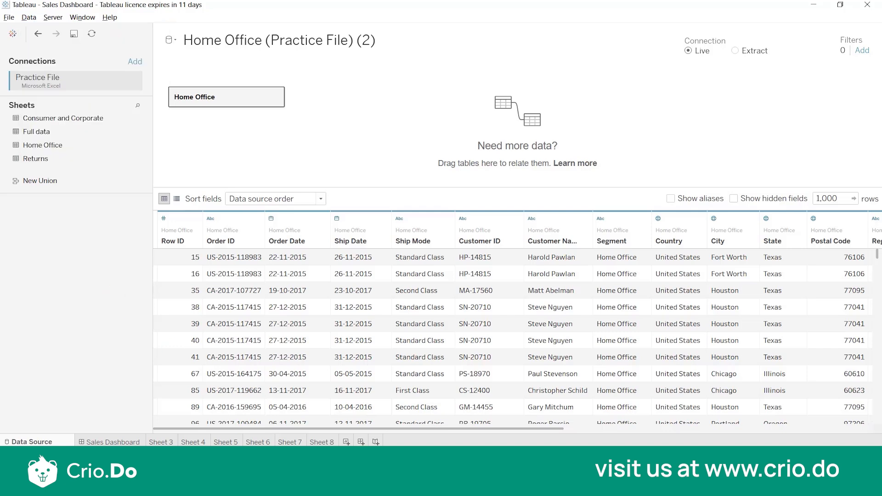
# - Add a new worksheet, check which table the Home Office (Practice File) data source is made of, and return to the worksheet
pyautogui.click(346, 442)
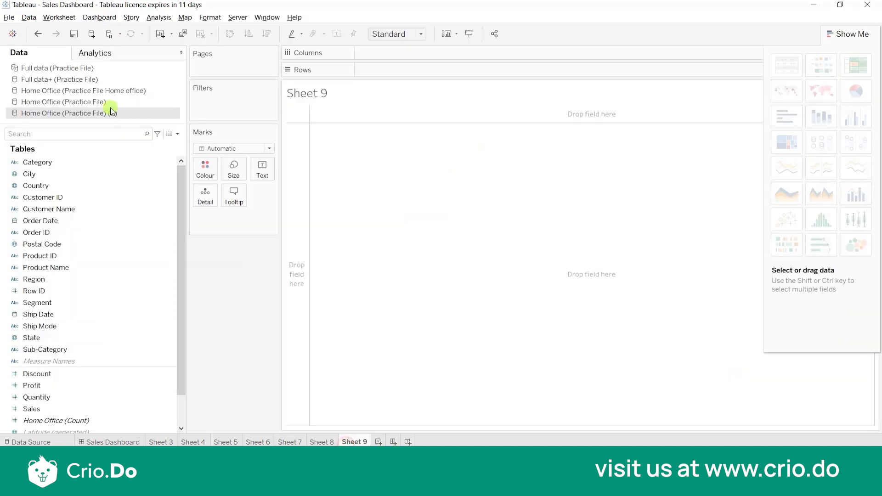
pyautogui.click(155, 163)
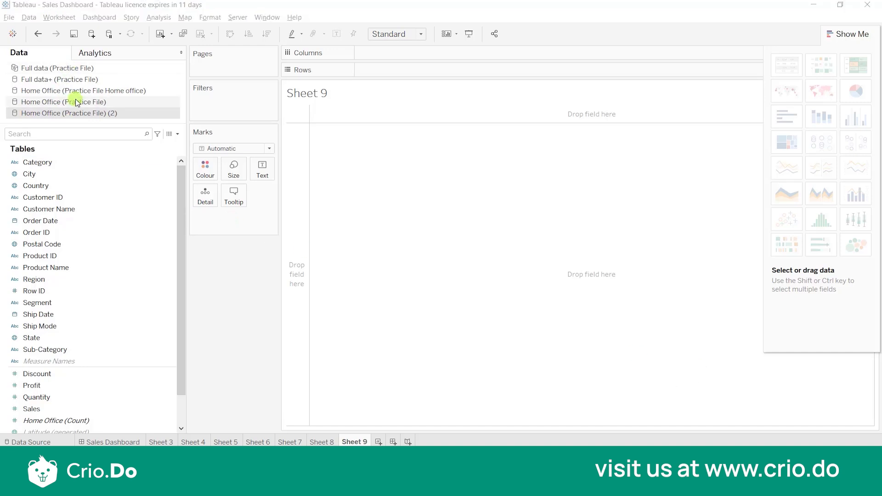
pyautogui.rightClick(99, 103)
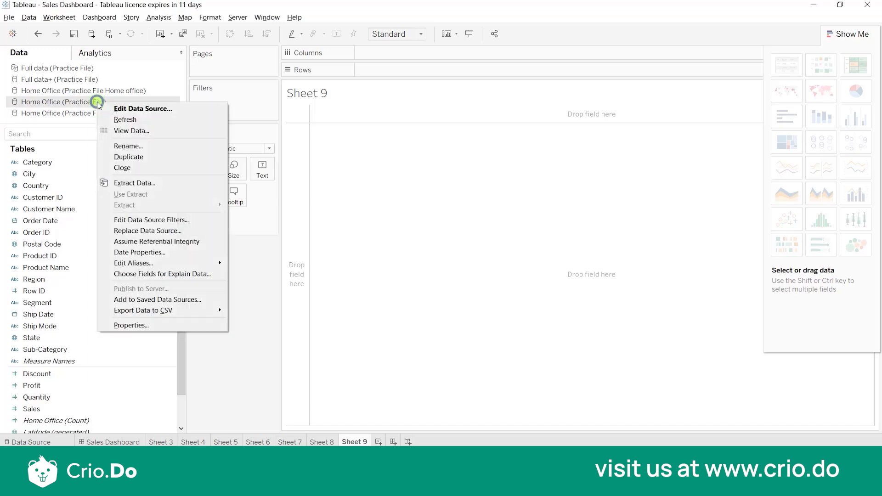
pyautogui.click(146, 109)
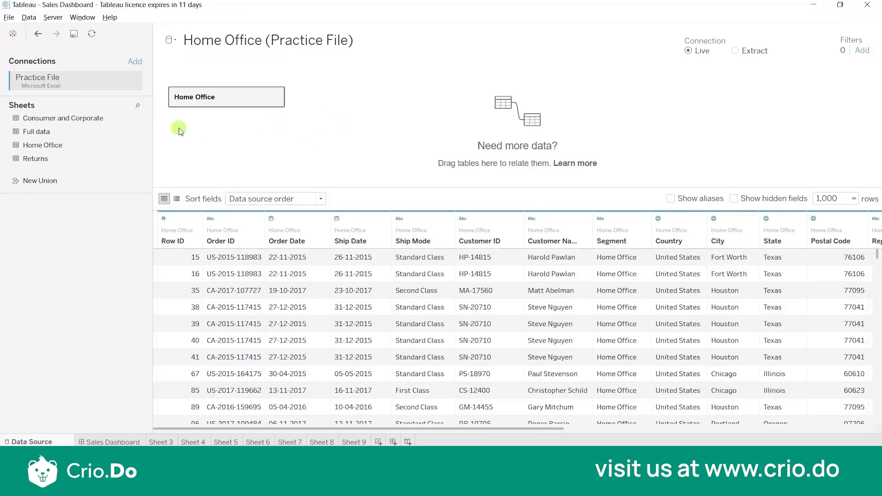
pyautogui.doubleClick(240, 98)
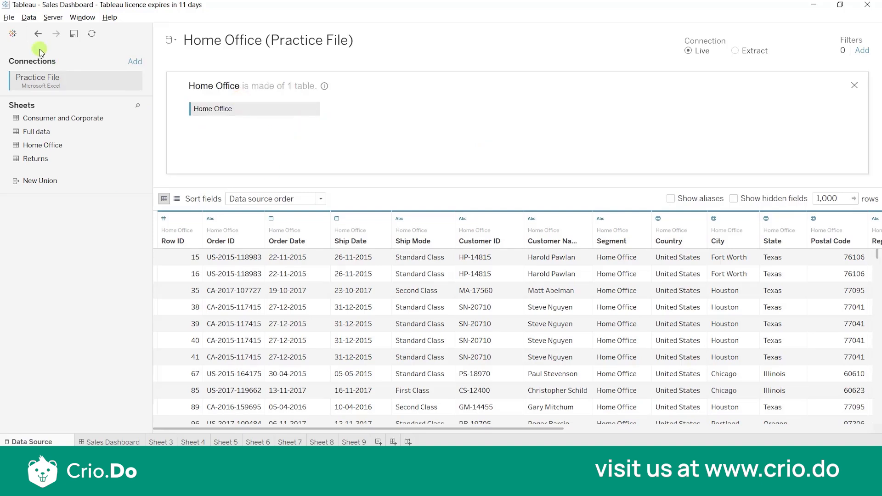
pyautogui.click(38, 32)
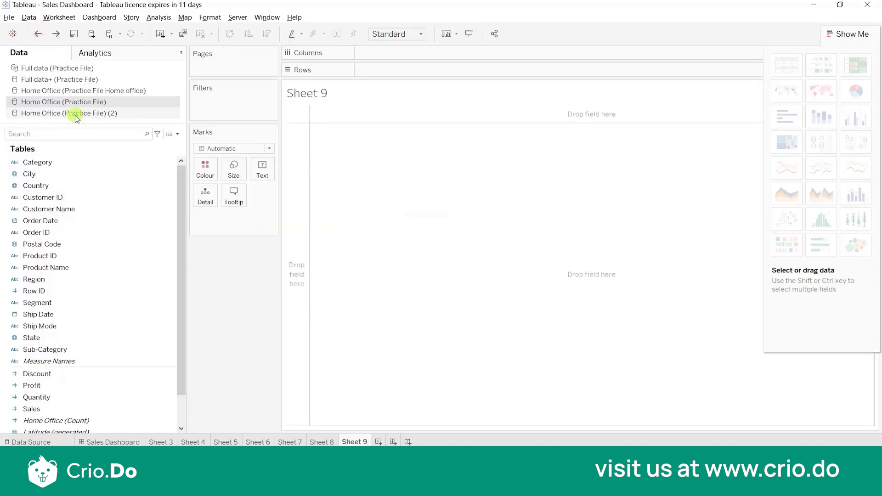
# - Edit the Home Office (Practice File) (2) data source, replacing its Home Office table with the Consumer and Corporate sheet
pyautogui.click(74, 114)
pyautogui.rightClick(75, 115)
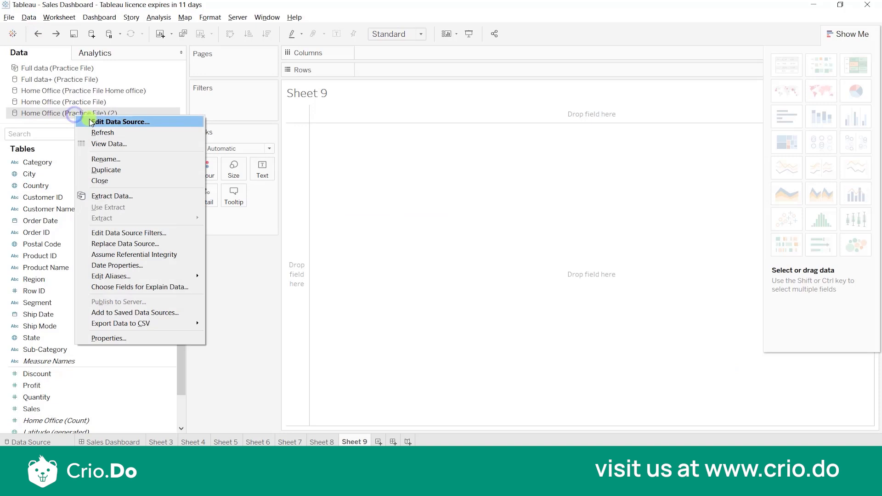
pyautogui.click(92, 122)
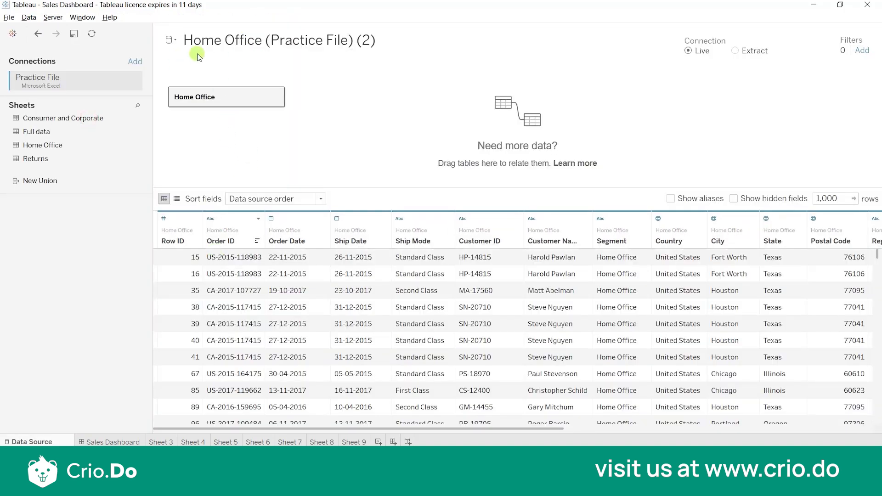
pyautogui.click(274, 94)
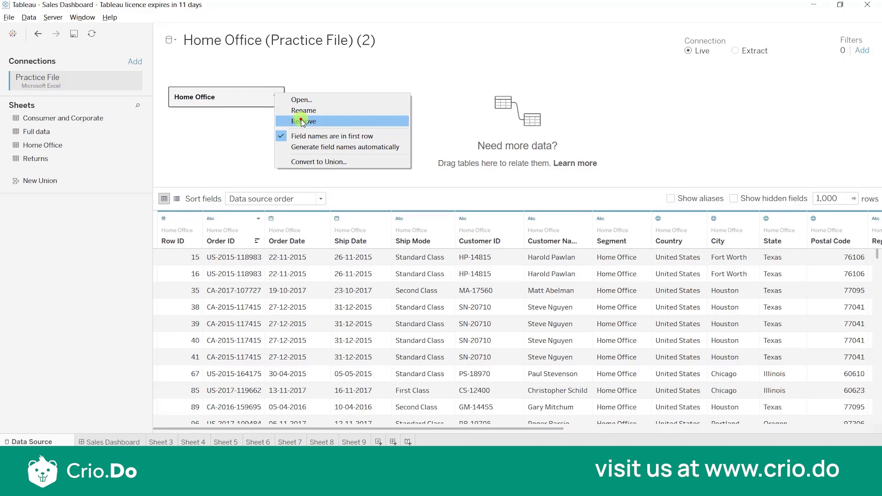
pyautogui.click(302, 122)
pyautogui.doubleClick(93, 113)
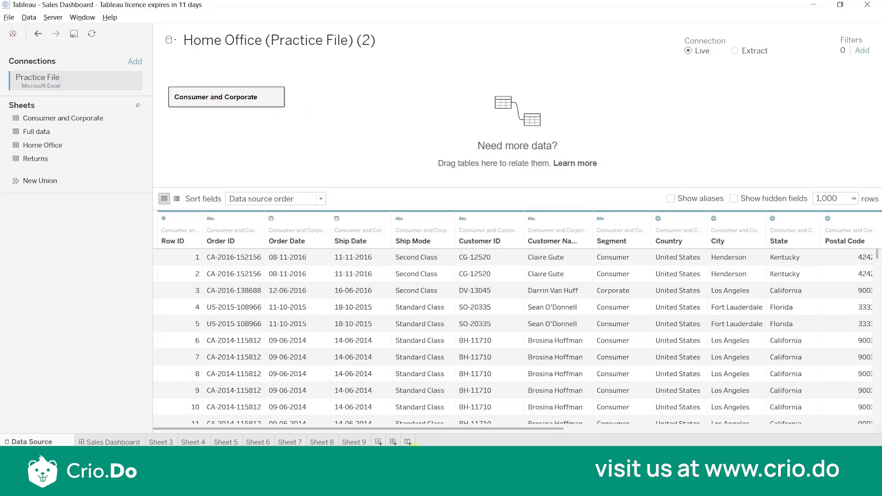
# - Return to Sheet 9 and rename the Home Office (Practice File) (2) data source as "Cosumer and corporate"
pyautogui.click(354, 442)
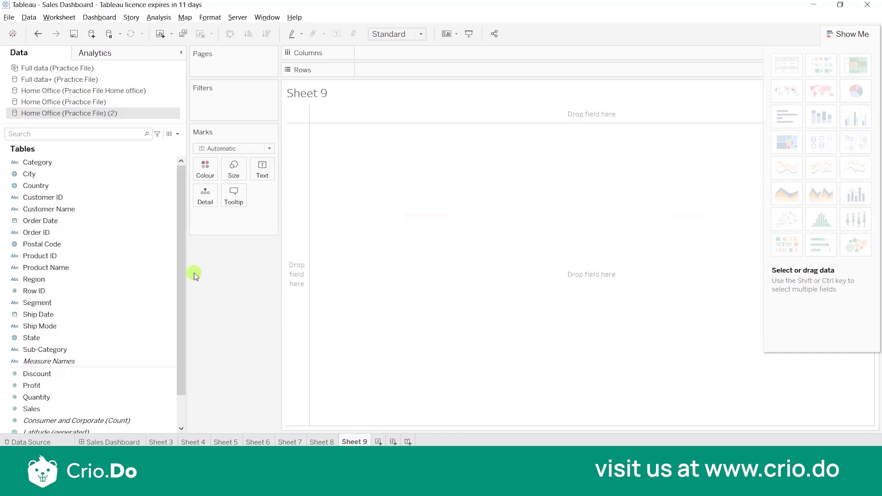
pyautogui.rightClick(79, 115)
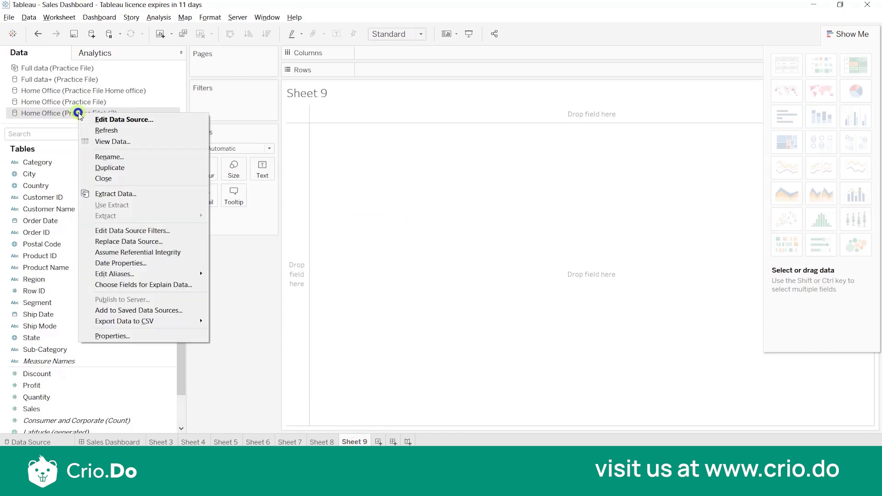
pyautogui.click(110, 158)
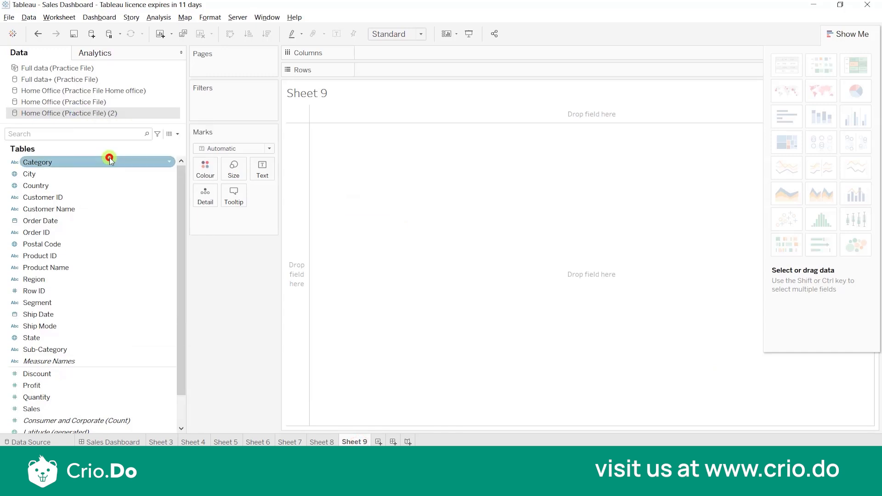
pyautogui.write('Cosumer and corporate')
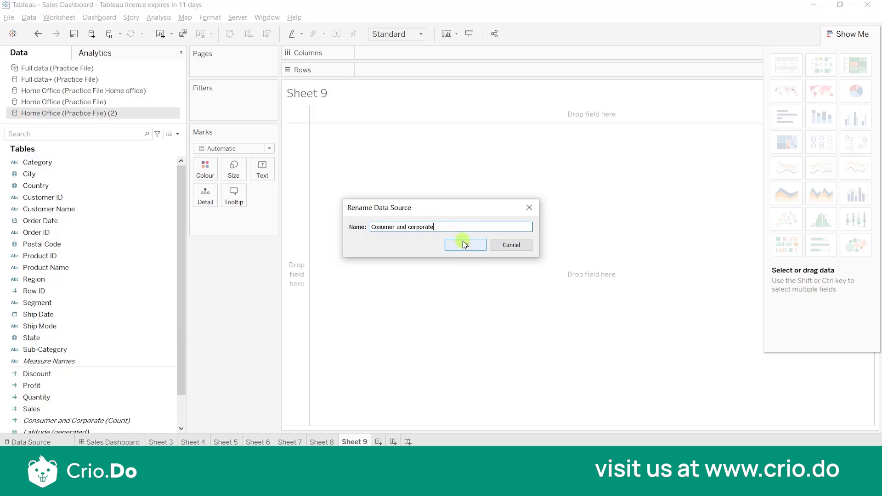
pyautogui.click(464, 245)
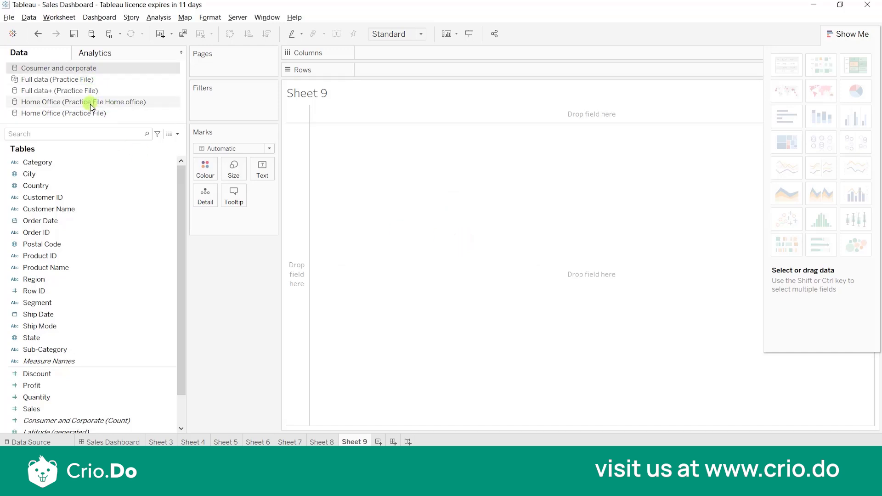
# - Rename the Home Office (Practice File) data source as Home Office
pyautogui.click(91, 115)
pyautogui.rightClick(90, 115)
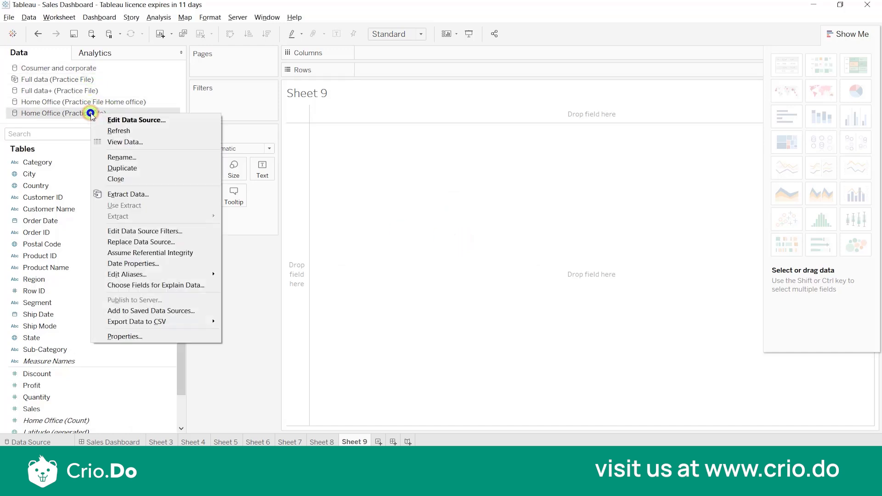
pyautogui.click(121, 157)
pyautogui.click(460, 227)
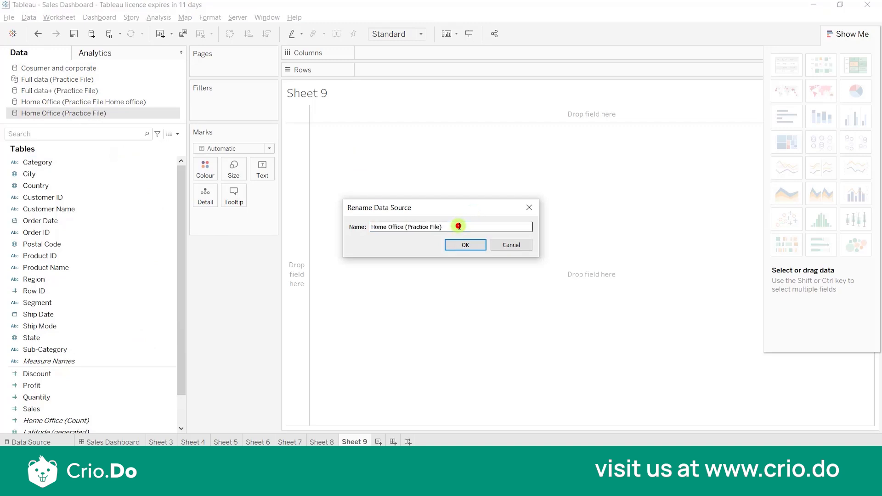
pyautogui.press('BackSpace')
pyautogui.press('BackSpace')
pyautogui.press('BackSpace')
pyautogui.press('BackSpace')
pyautogui.press('BackSpace')
pyautogui.press('BackSpace')
pyautogui.press('BackSpace')
pyautogui.press('BackSpace')
pyautogui.press('BackSpace')
pyautogui.press('BackSpace')
pyautogui.press('BackSpace')
pyautogui.click(464, 245)
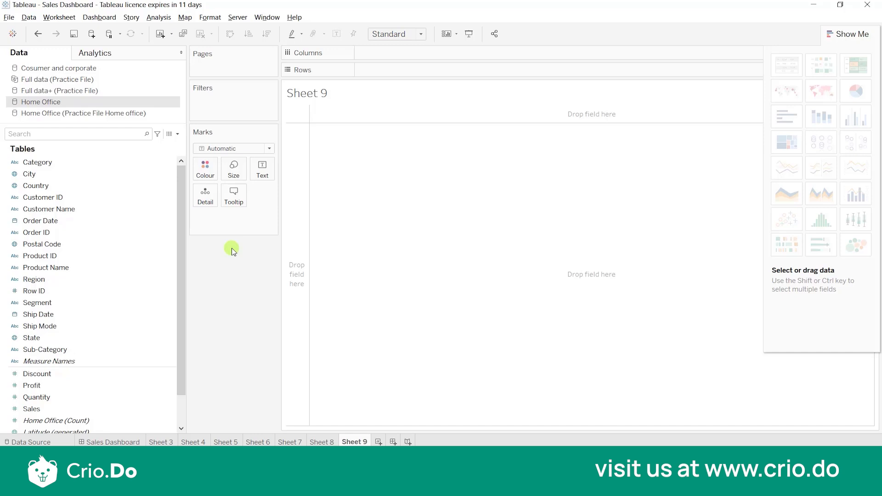
# - Place the Home Office Segment field on the rows to check its members, and remove it from the sheet again
pyautogui.click(84, 302)
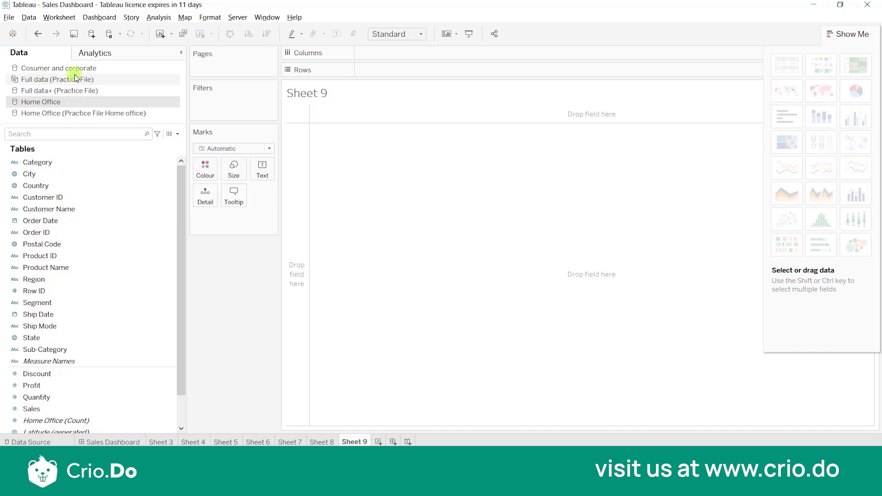
pyautogui.click(161, 305)
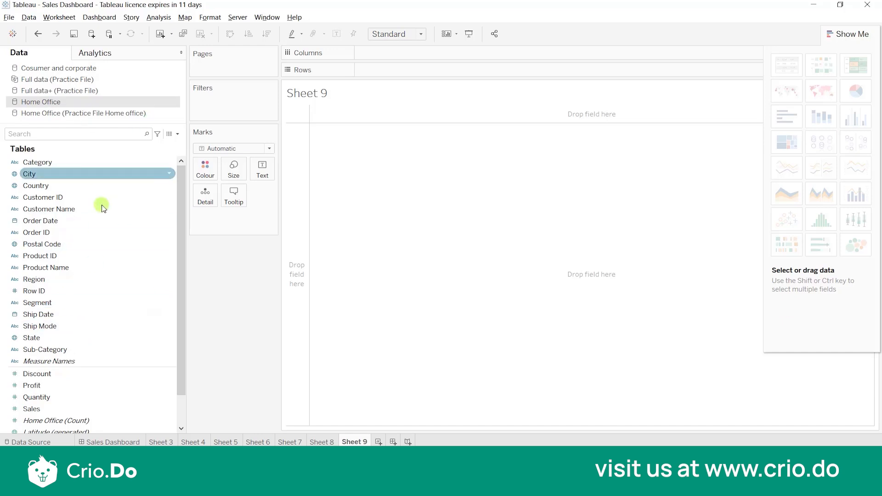
pyautogui.click(167, 196)
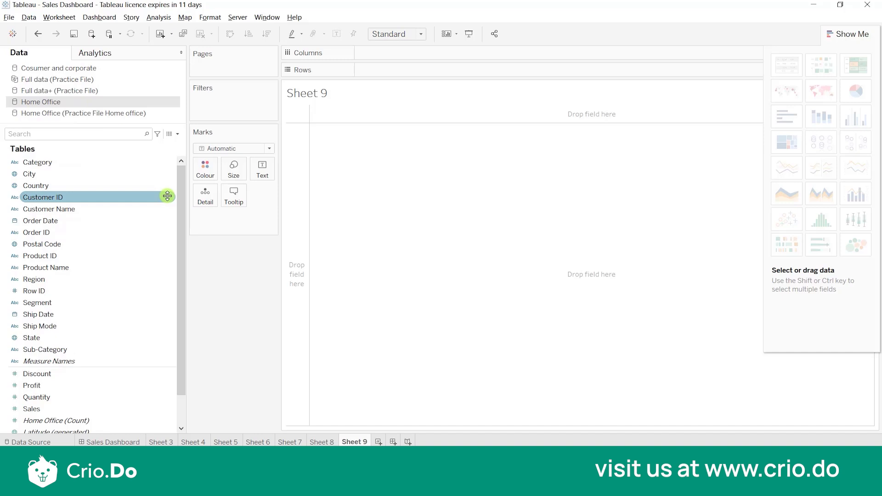
pyautogui.click(65, 301)
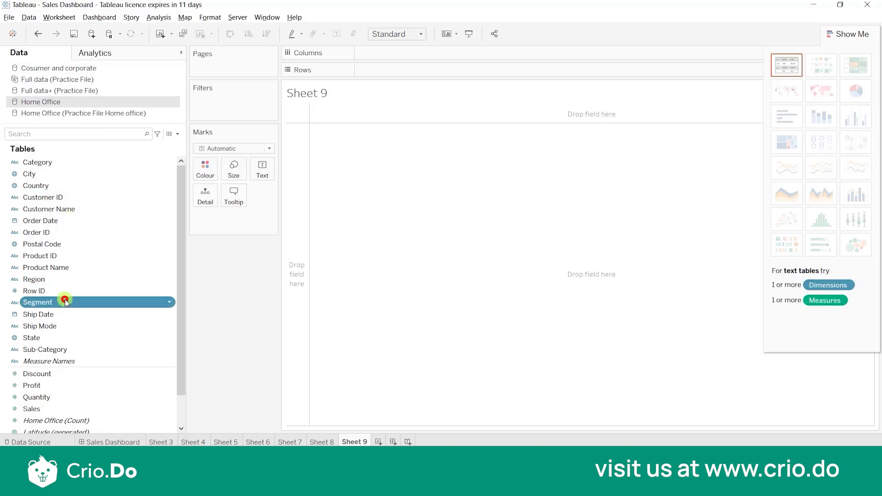
pyautogui.doubleClick(64, 301)
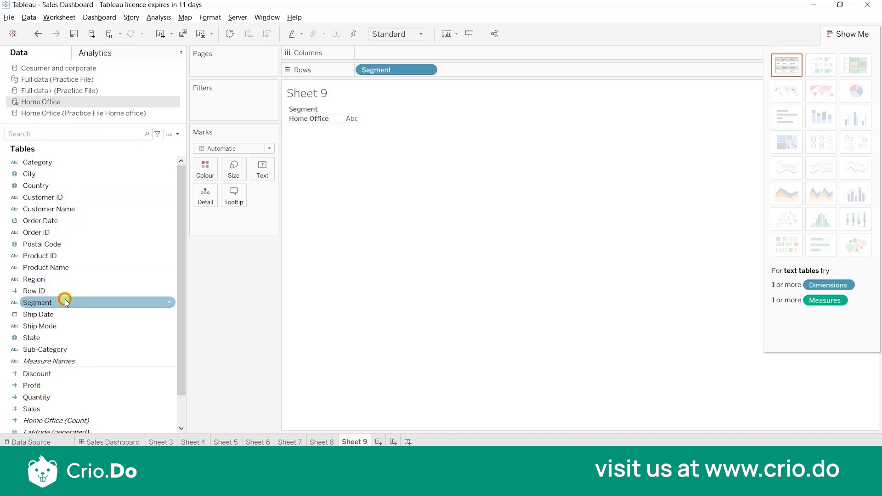
pyautogui.click(427, 70)
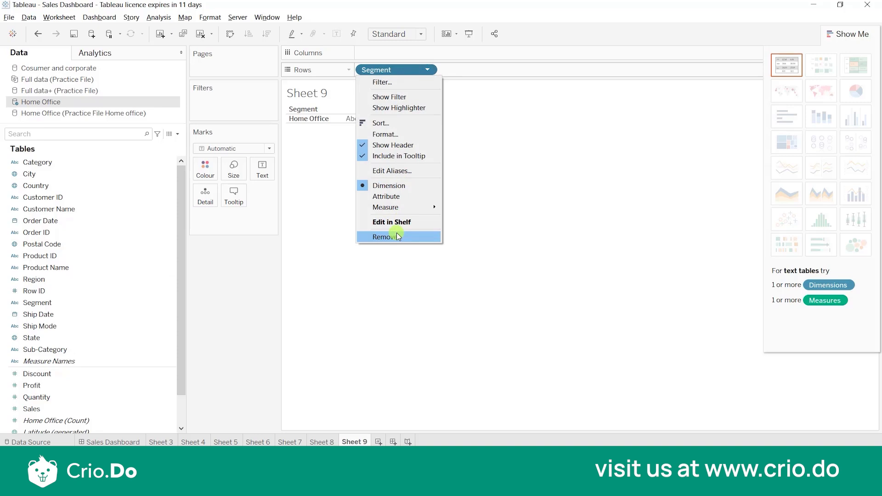
pyautogui.click(398, 236)
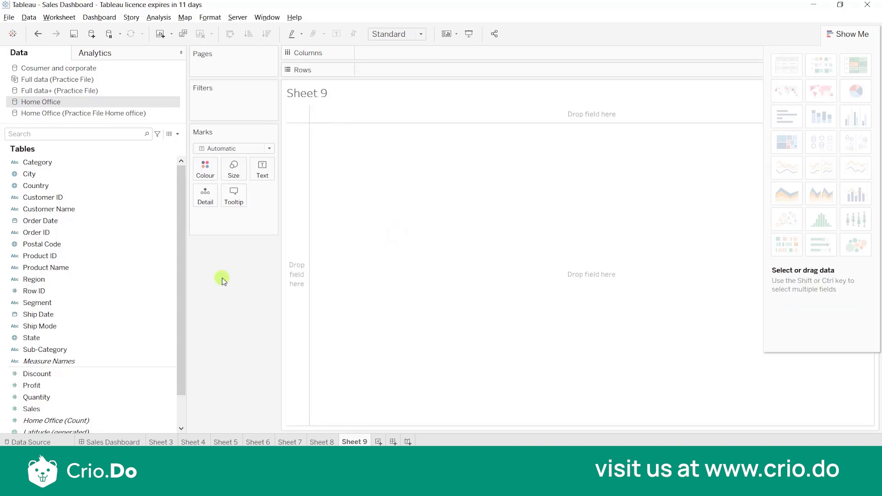
# - Chart Home Office Sales by year of Order Date as vertical bars, with the years on columns and Sales on rows
pyautogui.click(128, 173)
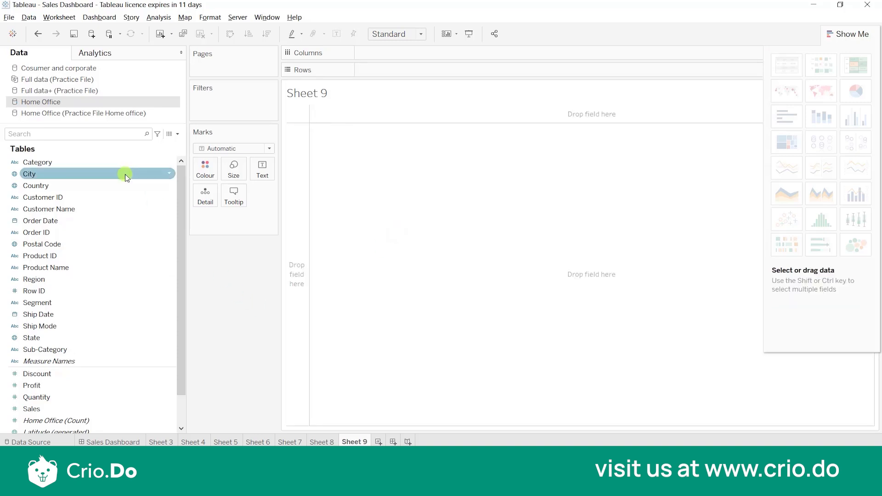
pyautogui.click(92, 268)
pyautogui.click(89, 244)
pyautogui.click(97, 220)
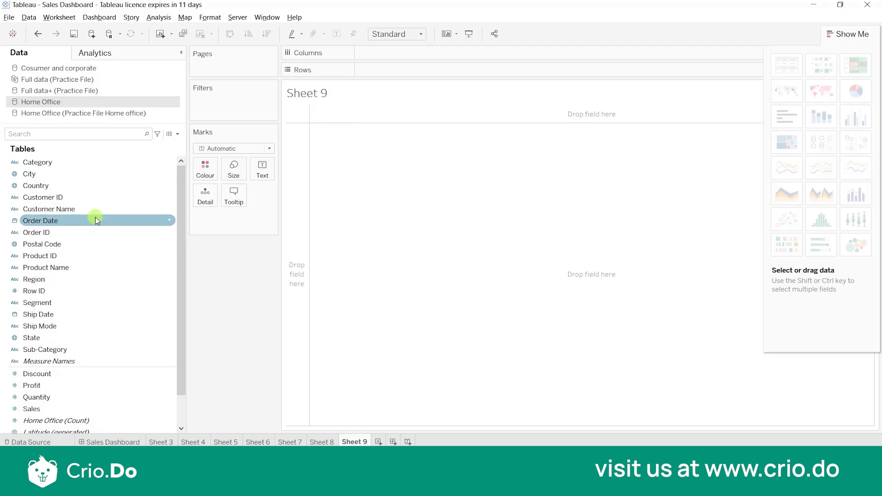
pyautogui.doubleClick(95, 217)
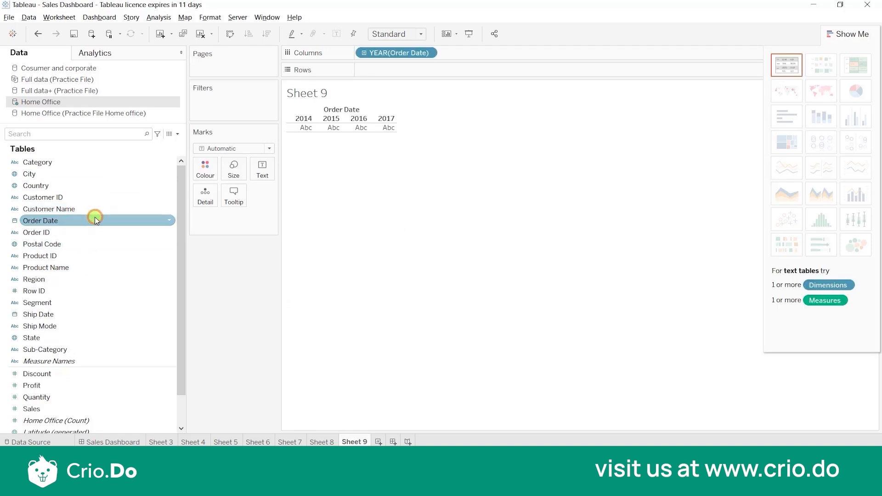
pyautogui.click(63, 411)
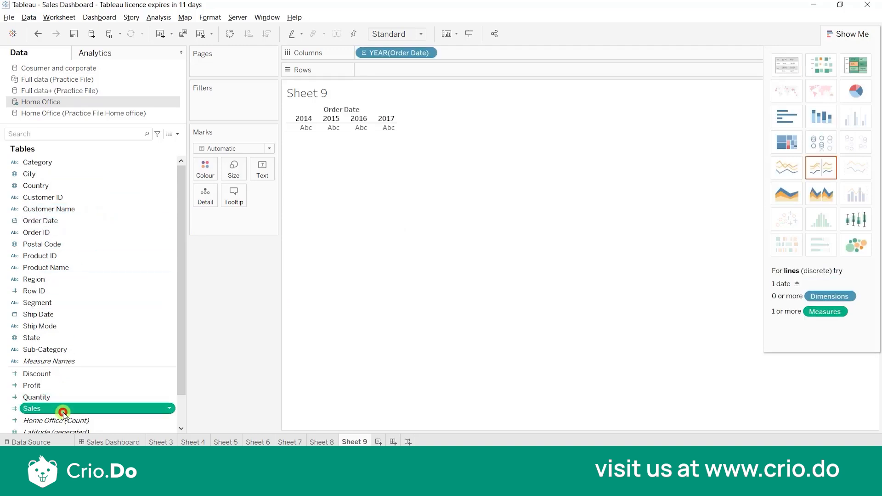
pyautogui.doubleClick(63, 412)
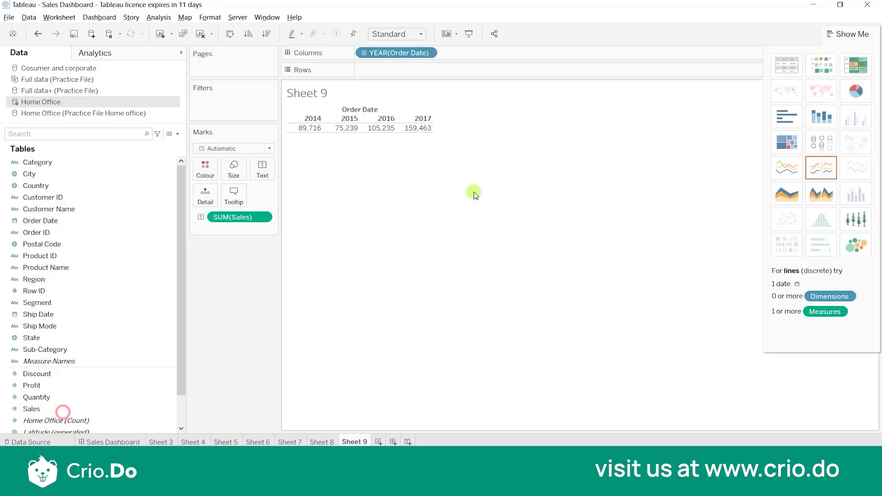
pyautogui.click(795, 122)
pyautogui.click(230, 34)
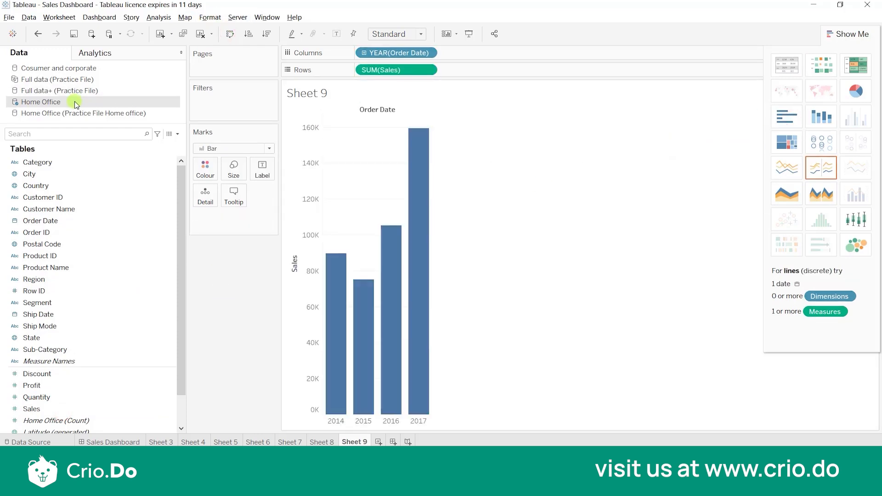
# - Add Sub-Category from the Cosumer and corporate data source to the columns after the Order Date year
pyautogui.click(70, 70)
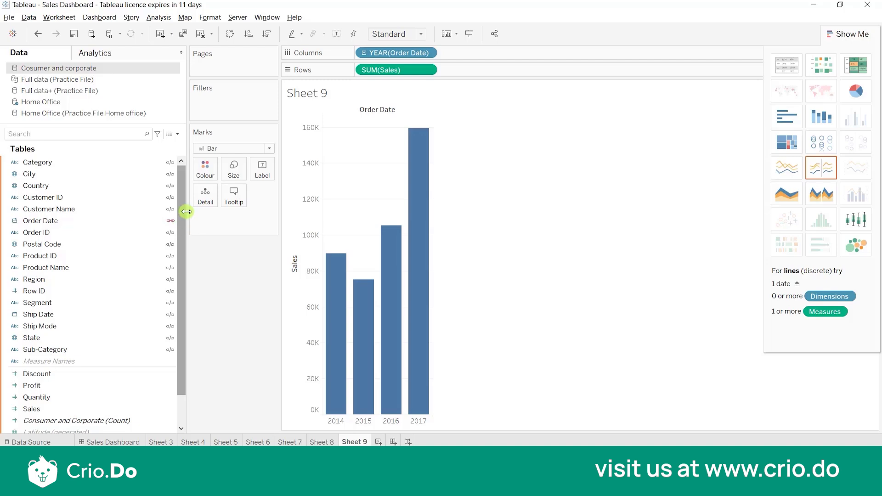
pyautogui.click(170, 221)
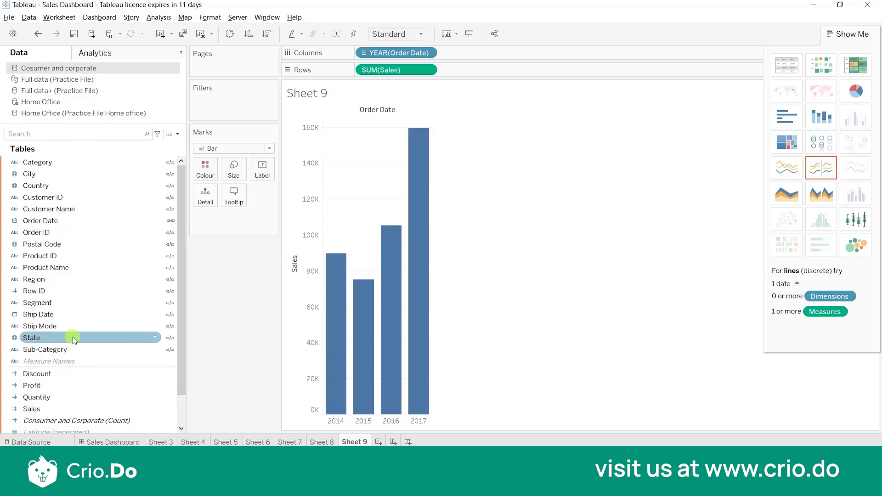
pyautogui.click(73, 348)
pyautogui.moveTo(93, 337); pyautogui.dragTo(499, 54)
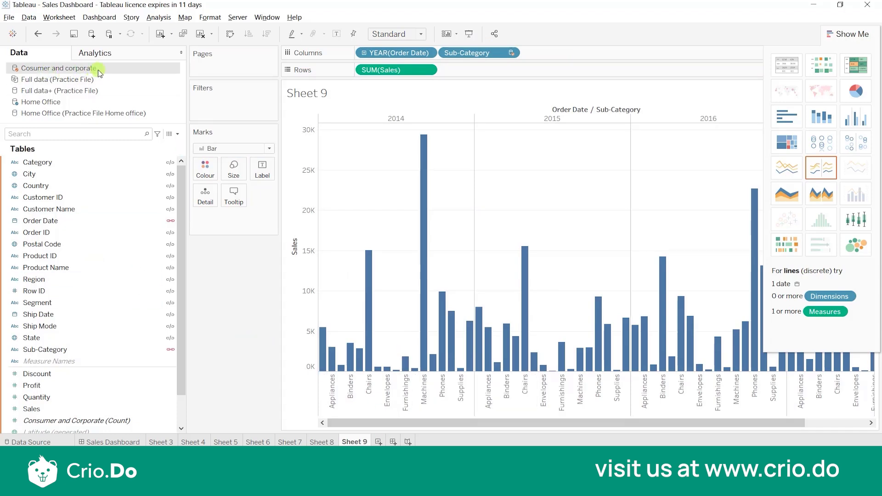
# - In the Cosumer and corporate data source, turn off the Order Date blend link and turn on the Region link
pyautogui.click(103, 184)
pyautogui.click(171, 222)
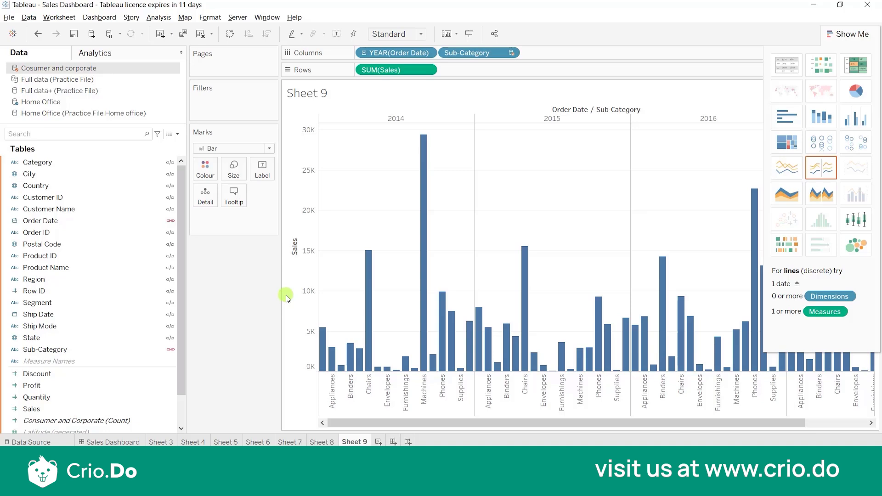
pyautogui.click(170, 222)
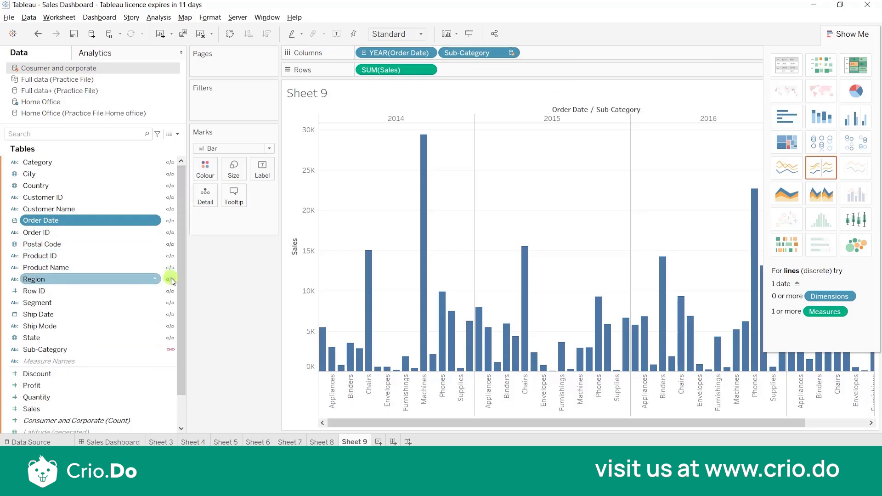
pyautogui.click(171, 280)
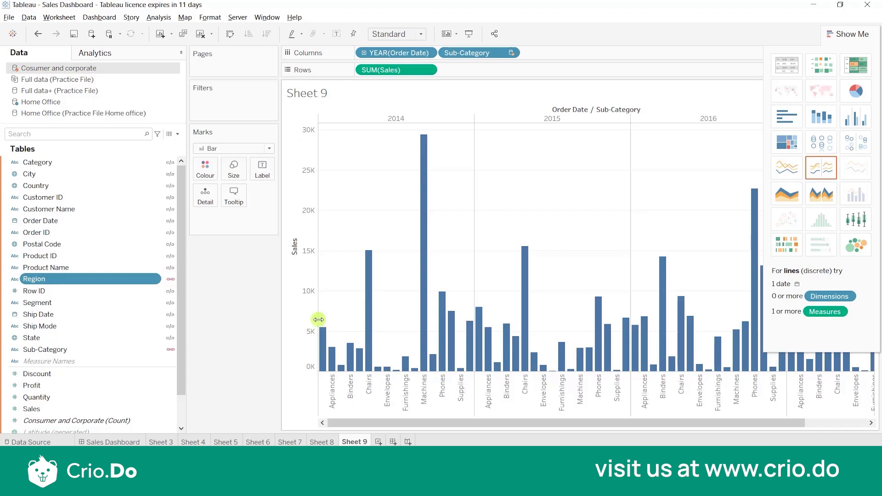
# - Show mark labels on the bars of the sales chart
pyautogui.click(261, 168)
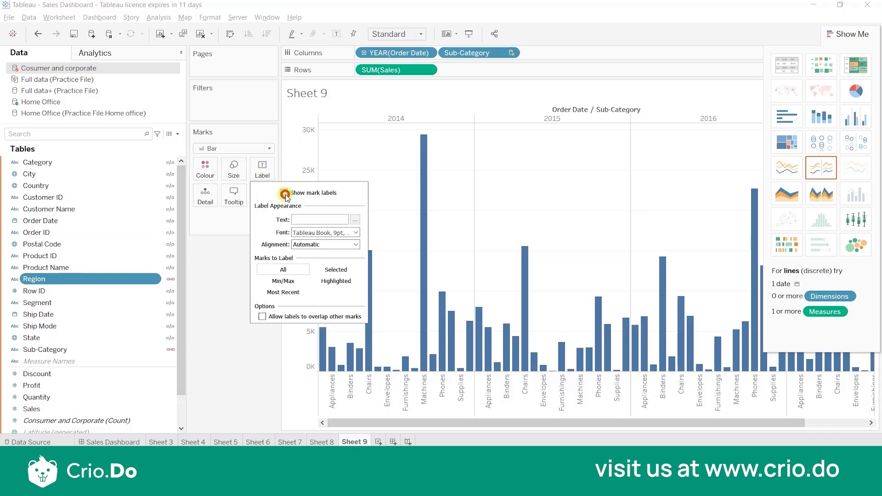
pyautogui.click(285, 193)
pyautogui.click(223, 403)
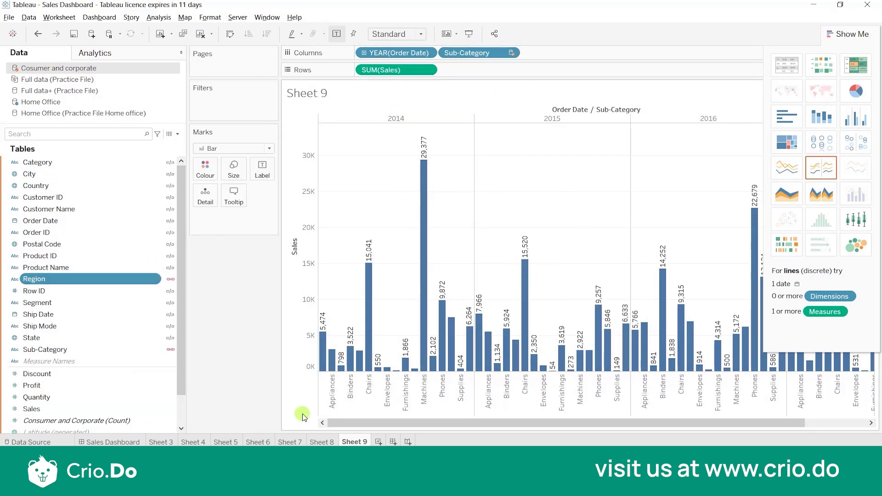
# - Compare the fields of the Home Office and Cosumer and corporate data sources, and swap the sales chart's rows and columns
pyautogui.click(36, 105)
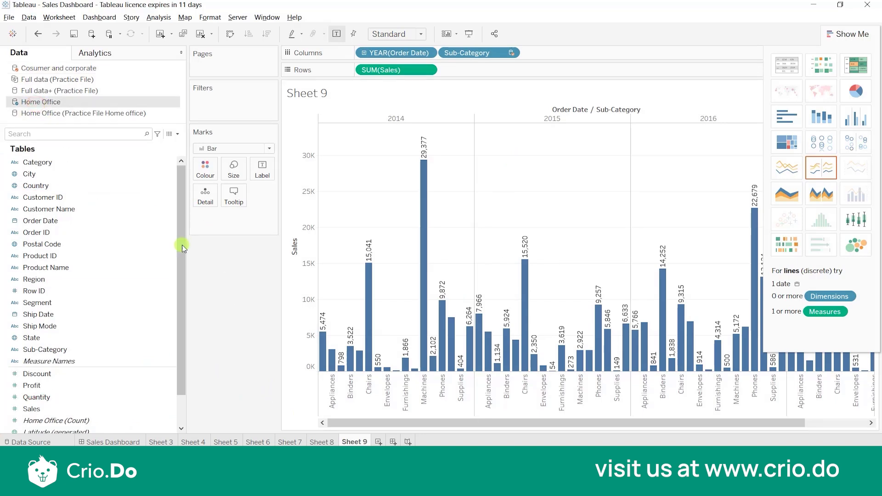
pyautogui.click(56, 68)
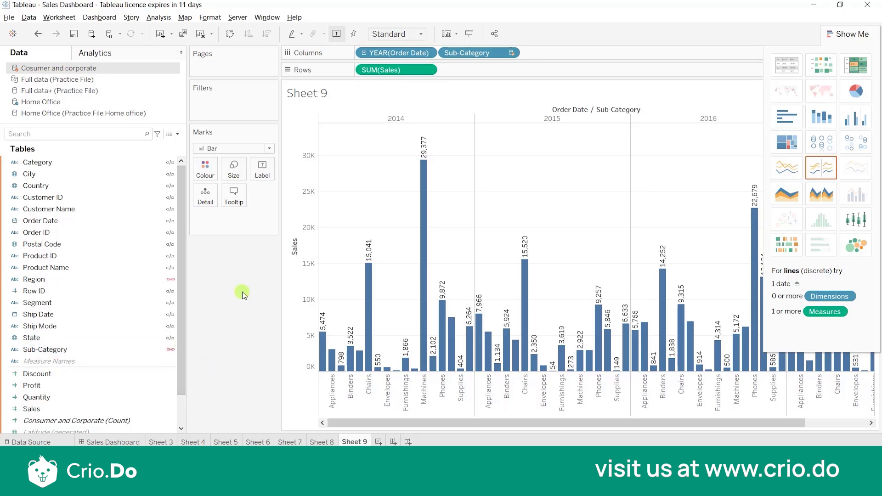
pyautogui.click(230, 34)
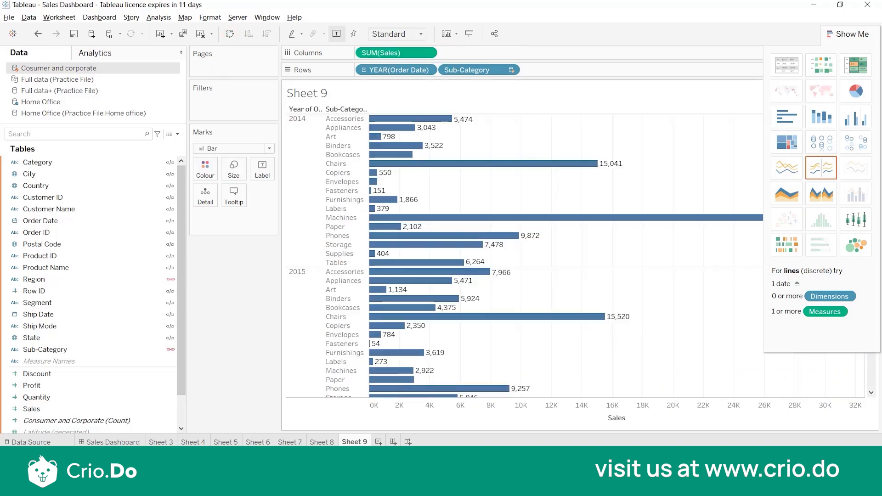
pyautogui.click(713, 377)
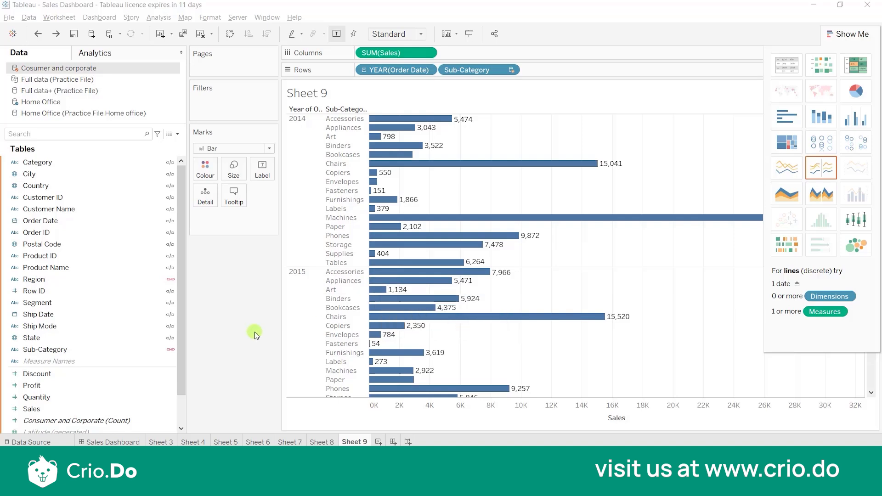
pyautogui.click(125, 345)
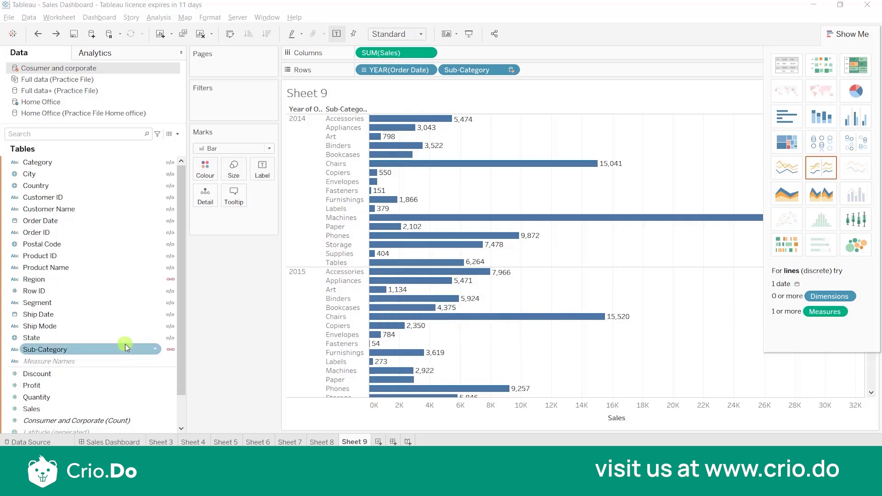
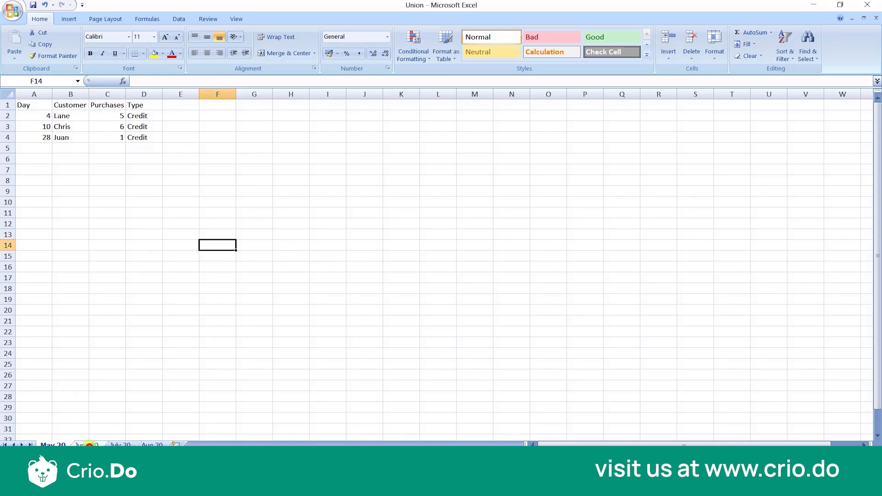
# - Check the June 20 sheet, and copy the May 20 table with its headers to a new sheet
pyautogui.click(81, 444)
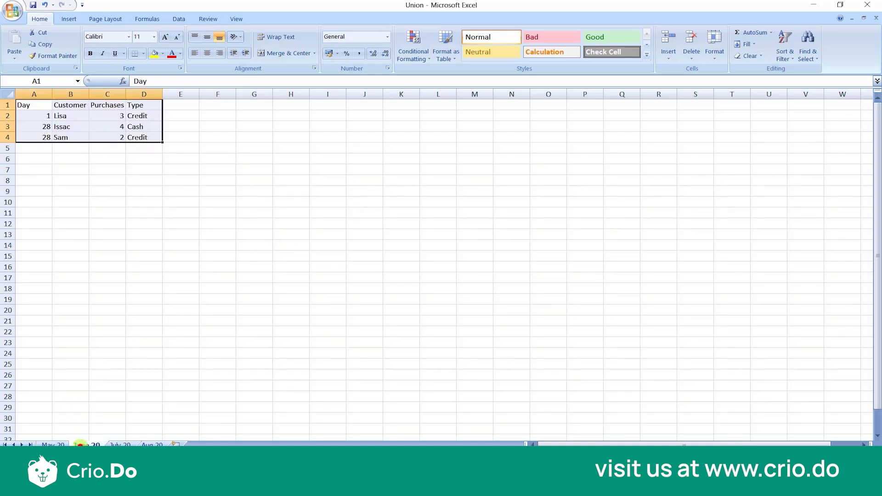
pyautogui.click(120, 330)
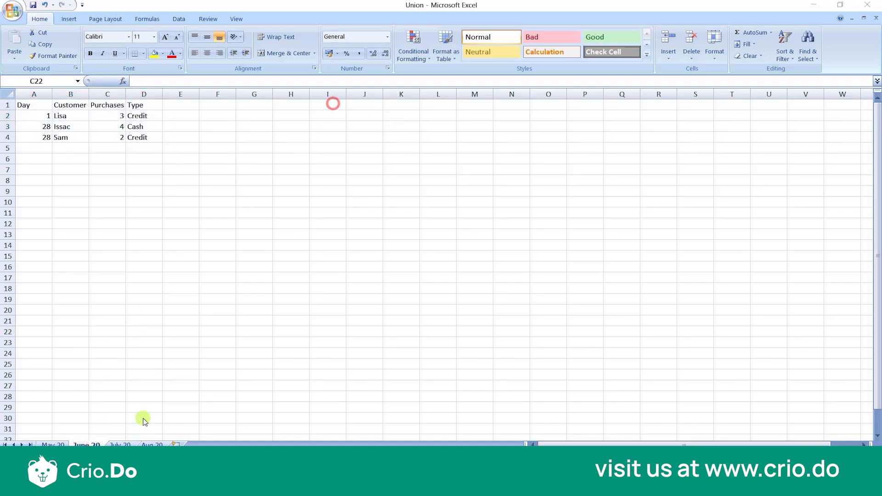
pyautogui.click(59, 444)
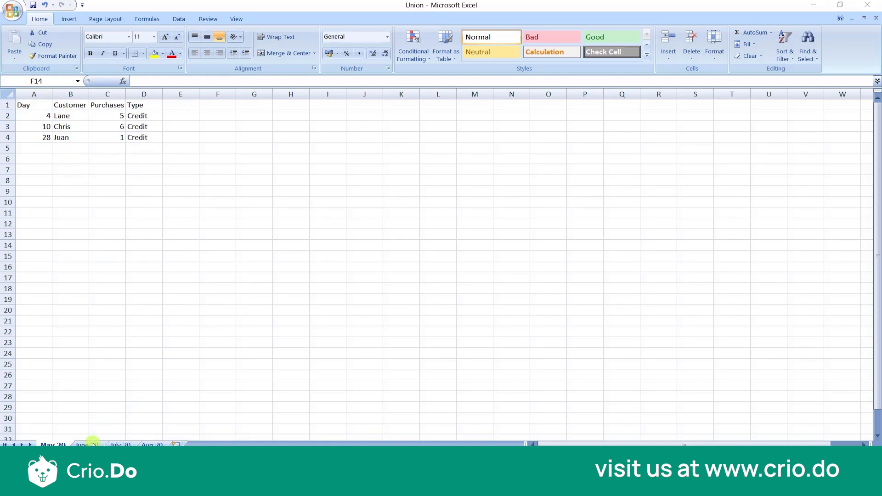
pyautogui.moveTo(34, 104); pyautogui.dragTo(145, 139)
pyautogui.hotkey('ctrl', 'c')
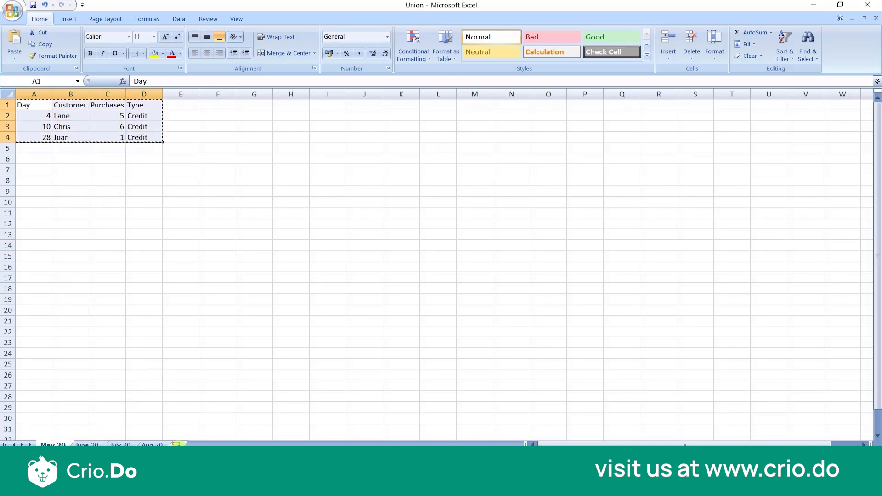
pyautogui.click(177, 445)
pyautogui.hotkey('ctrl', 'v')
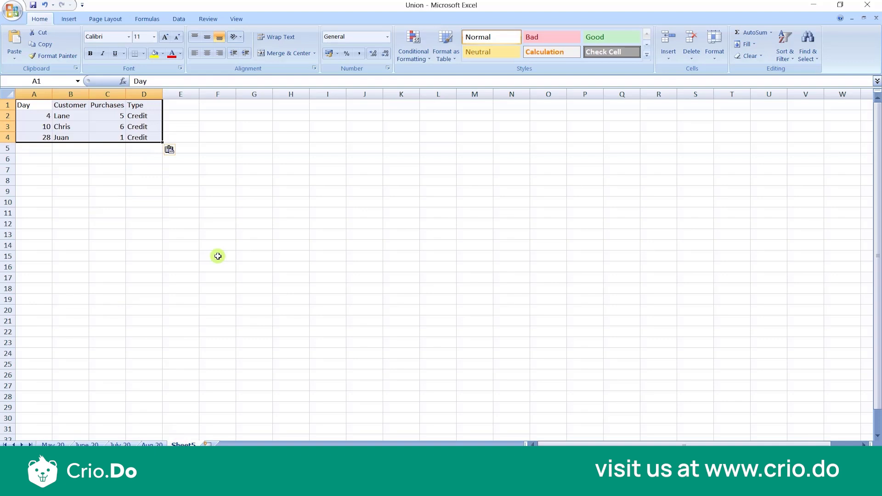
pyautogui.click(218, 256)
# - Append the June 20 data rows, without the header, to Sheet5 starting at cell A5
pyautogui.click(88, 444)
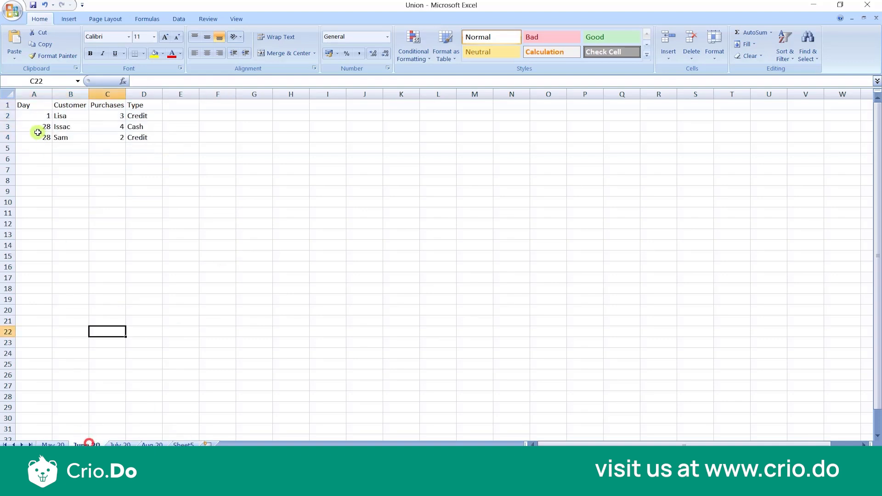
pyautogui.moveTo(27, 112); pyautogui.dragTo(143, 133)
pyautogui.hotkey('ctrl', 'c')
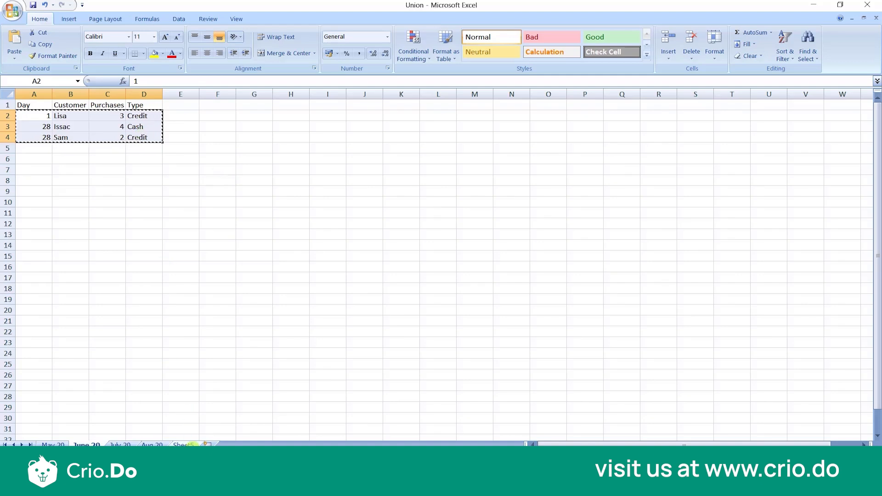
pyautogui.click(184, 444)
pyautogui.click(39, 152)
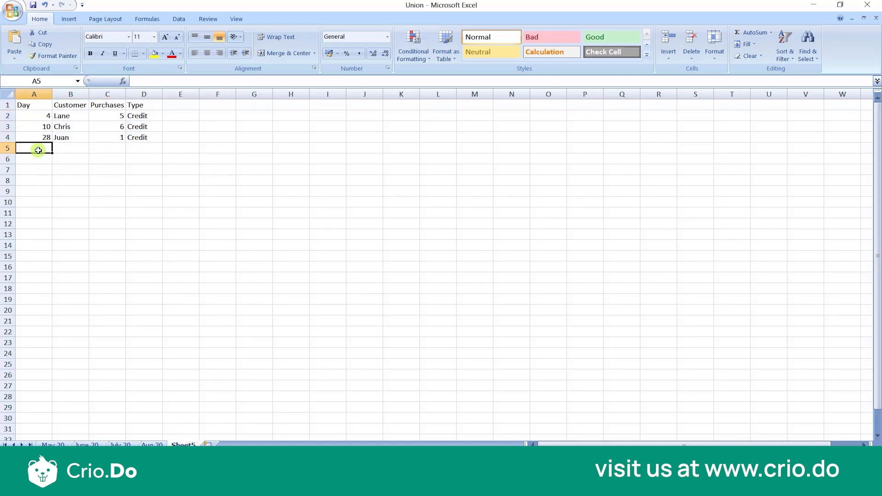
pyautogui.hotkey('ctrl', 'v')
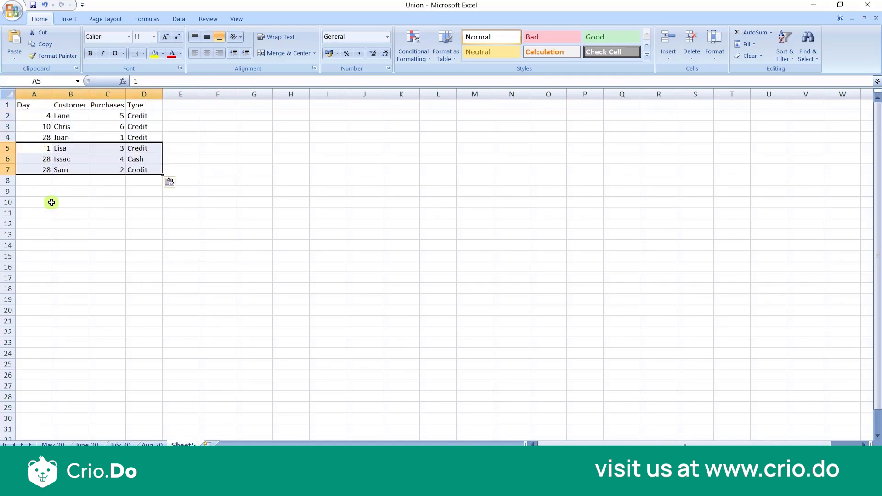
pyautogui.click(97, 288)
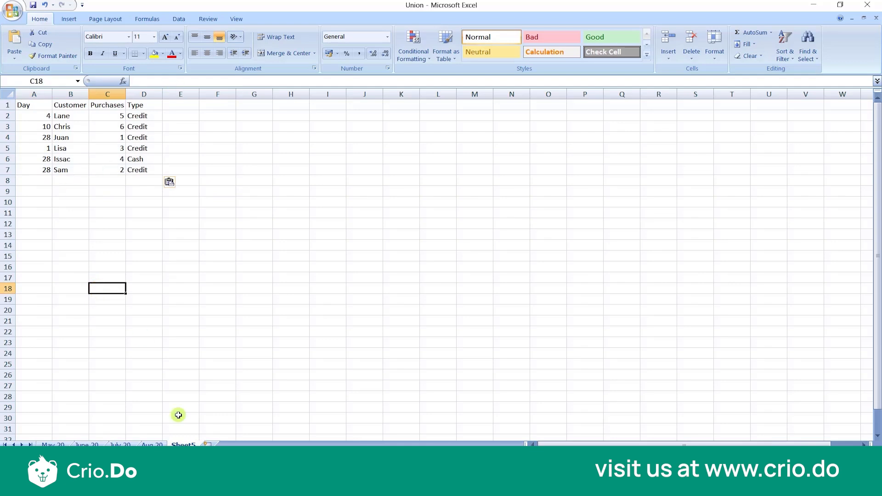
# - Append the July 20 data rows to Sheet5 starting at cell A8, and close the Union workbook without saving it
pyautogui.click(84, 444)
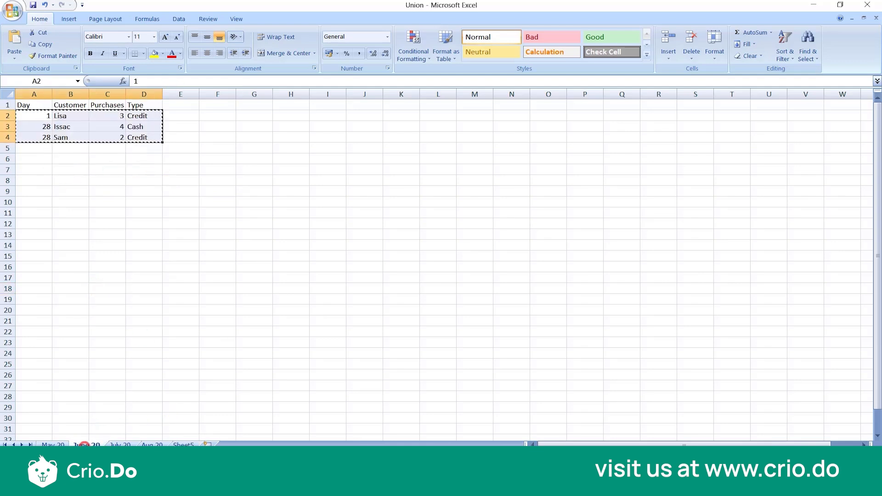
pyautogui.click(128, 444)
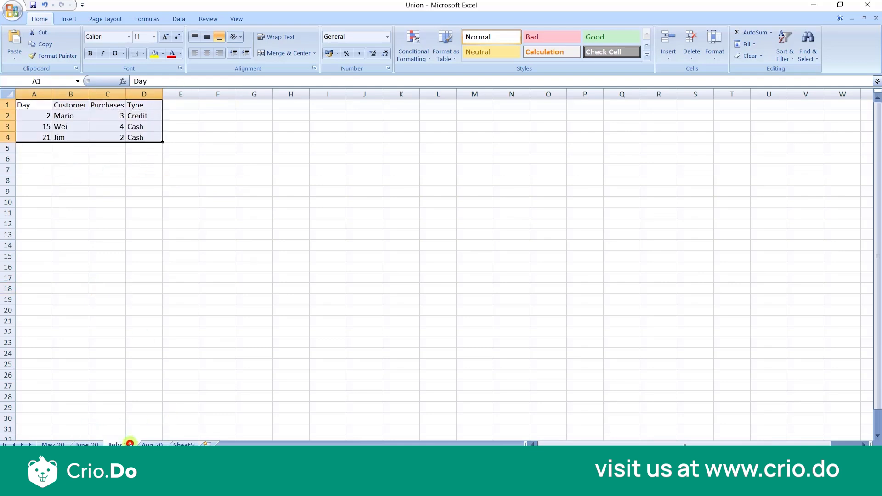
pyautogui.click(43, 114)
pyautogui.moveTo(50, 116); pyautogui.dragTo(142, 135)
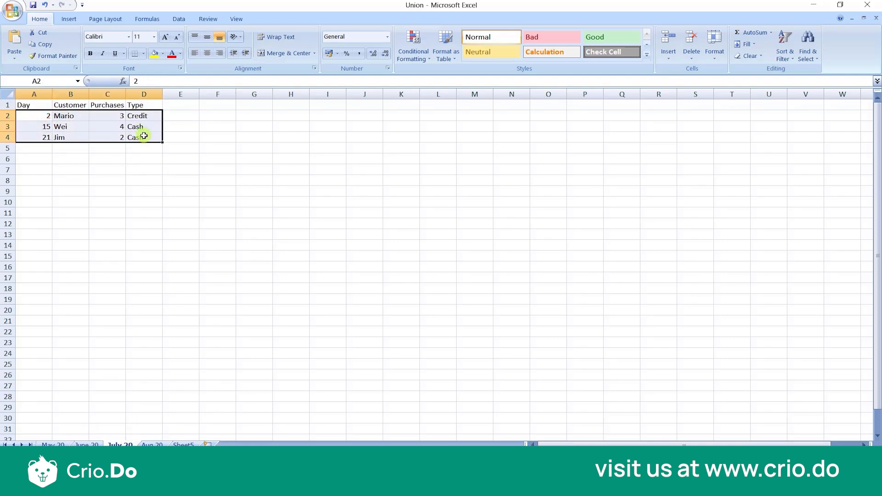
pyautogui.hotkey('ctrl', 'c')
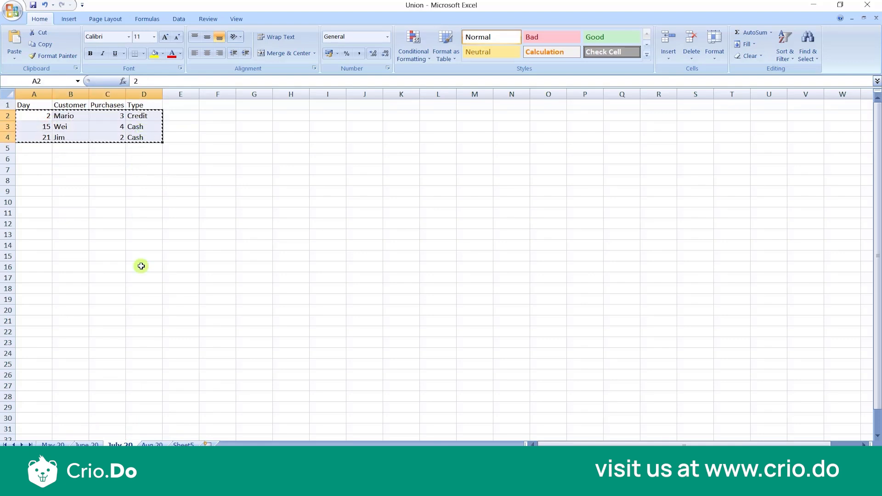
pyautogui.click(177, 444)
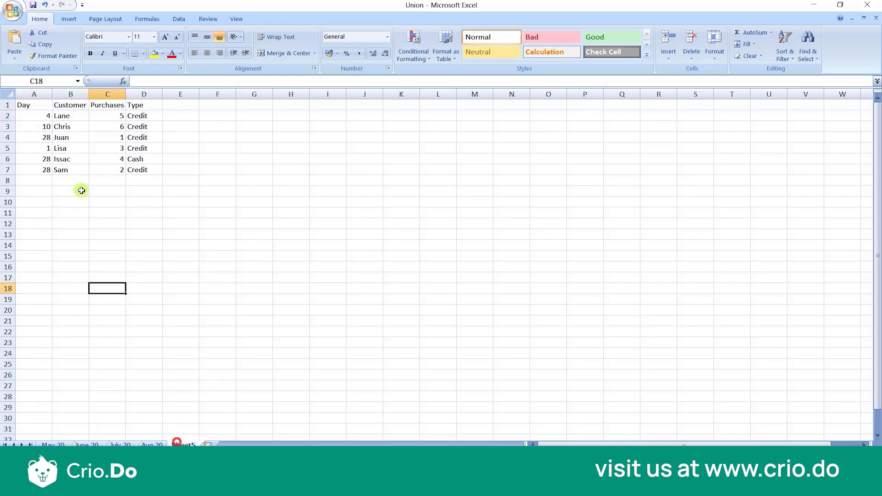
pyautogui.click(49, 178)
pyautogui.hotkey('ctrl', 'v')
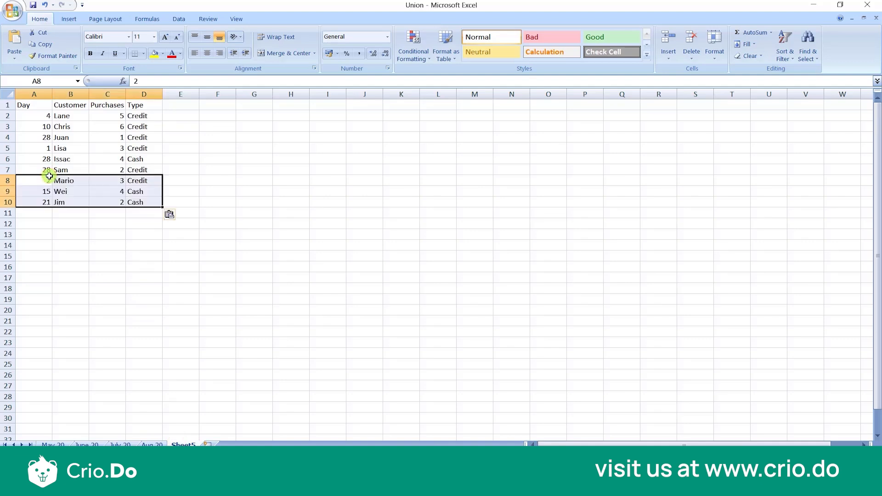
pyautogui.click(206, 387)
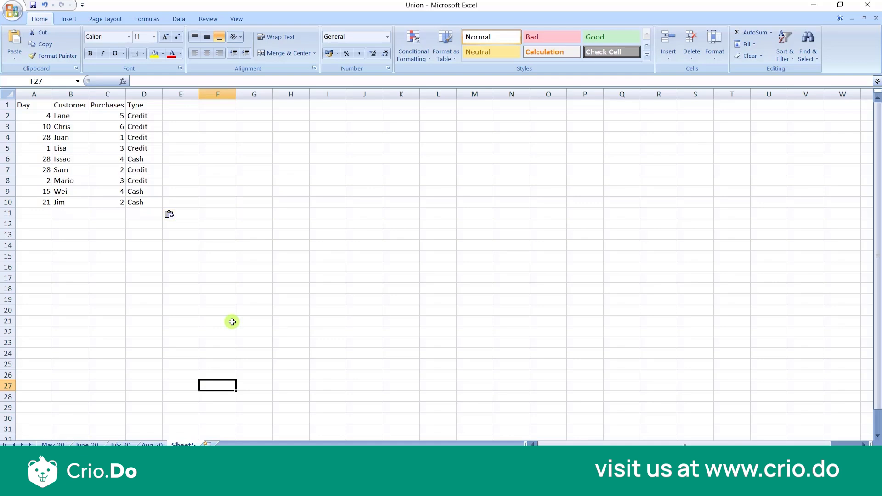
pyautogui.click(870, 4)
pyautogui.click(440, 264)
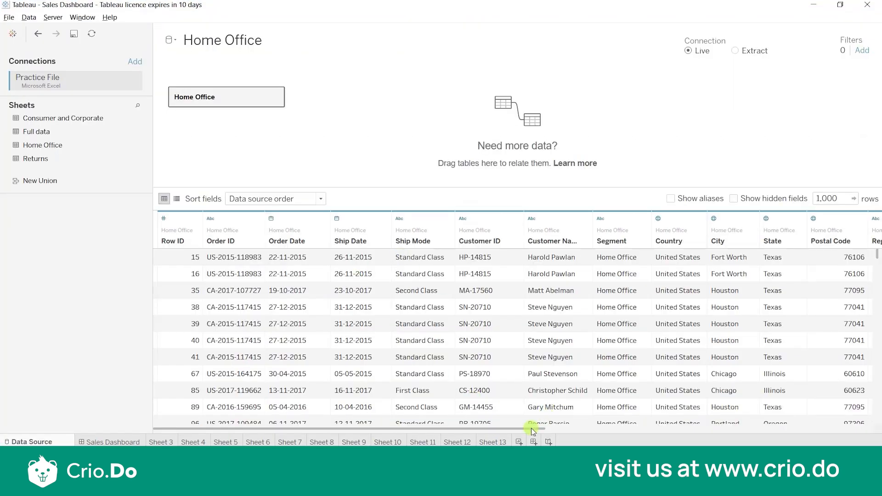
# - Switch to Tableau, add a new worksheet, and connect to the Union Excel workbook as a new data source
pyautogui.click(519, 442)
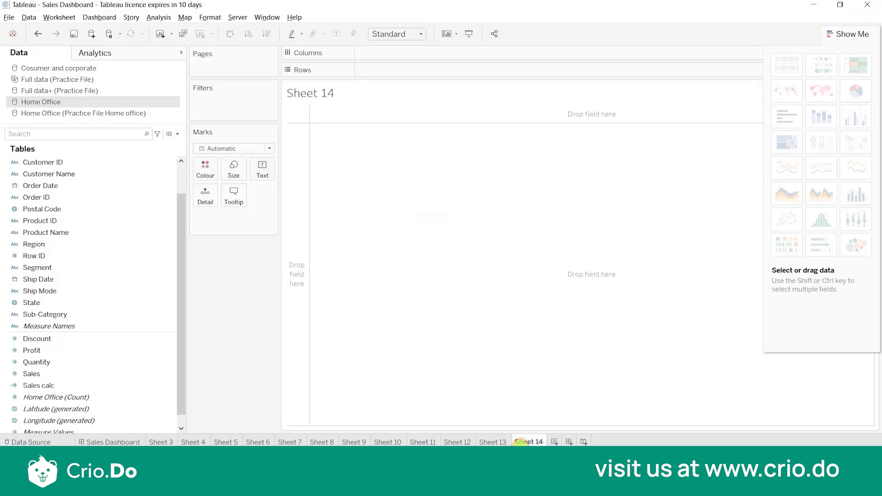
pyautogui.click(24, 16)
pyautogui.click(45, 34)
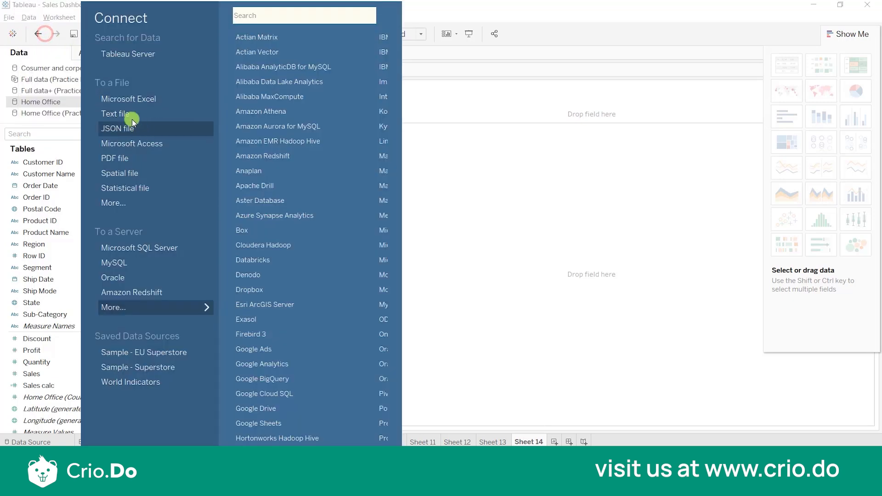
pyautogui.click(125, 102)
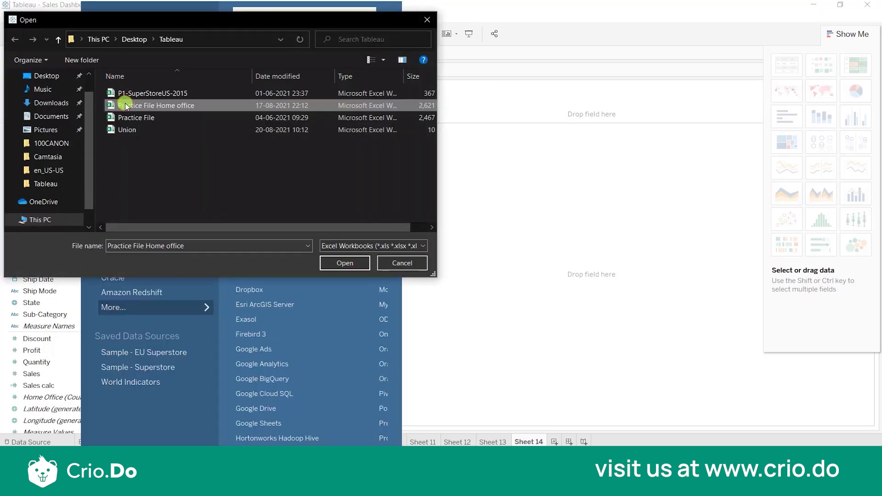
pyautogui.press('Escape')
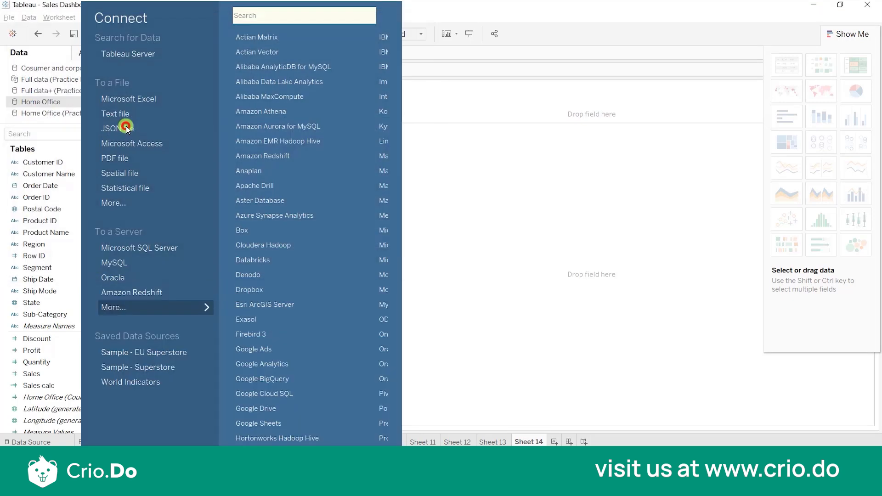
pyautogui.click(127, 130)
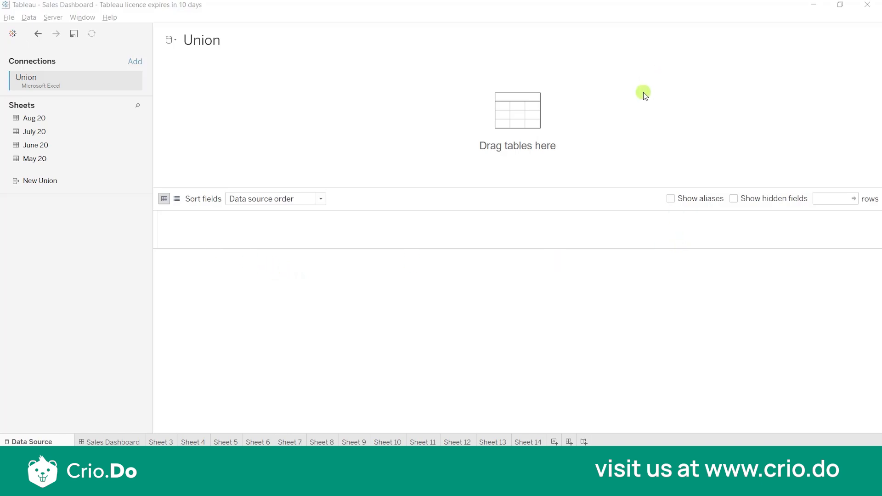
# - Create a manual union of the May 20, June 20 and July 20 sheets in the Union data source
pyautogui.click(642, 139)
pyautogui.moveTo(37, 180); pyautogui.dragTo(264, 120)
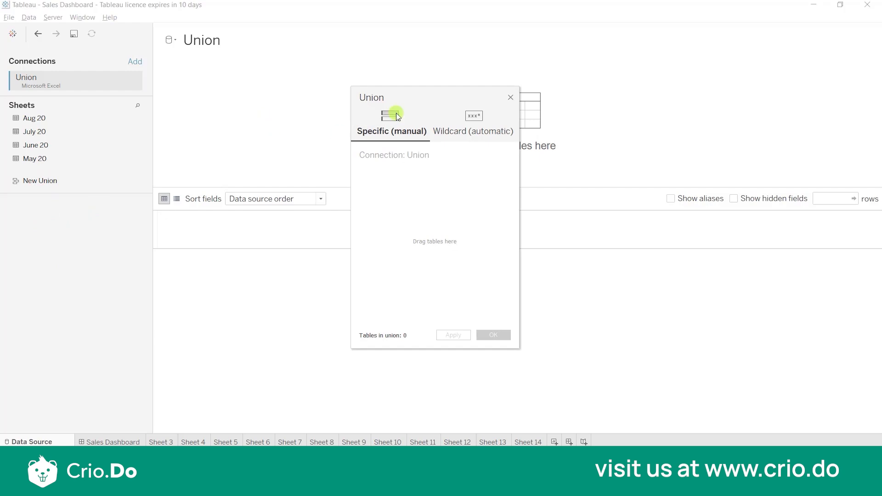
pyautogui.moveTo(415, 102); pyautogui.dragTo(235, 83)
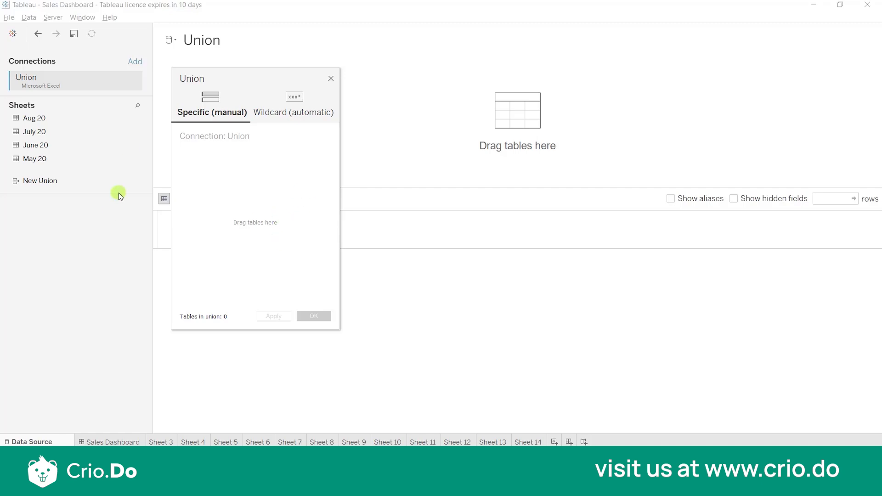
pyautogui.moveTo(59, 159); pyautogui.dragTo(208, 169)
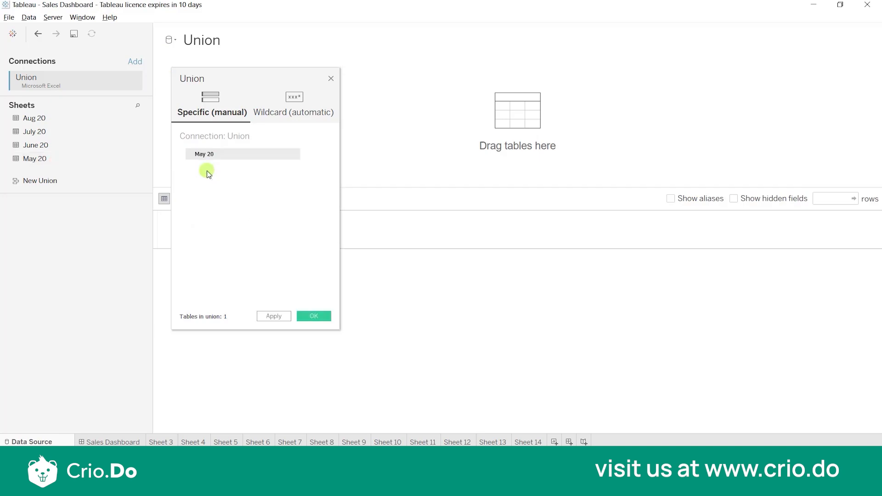
pyautogui.moveTo(90, 146); pyautogui.dragTo(206, 180)
pyautogui.moveTo(58, 133); pyautogui.dragTo(205, 189)
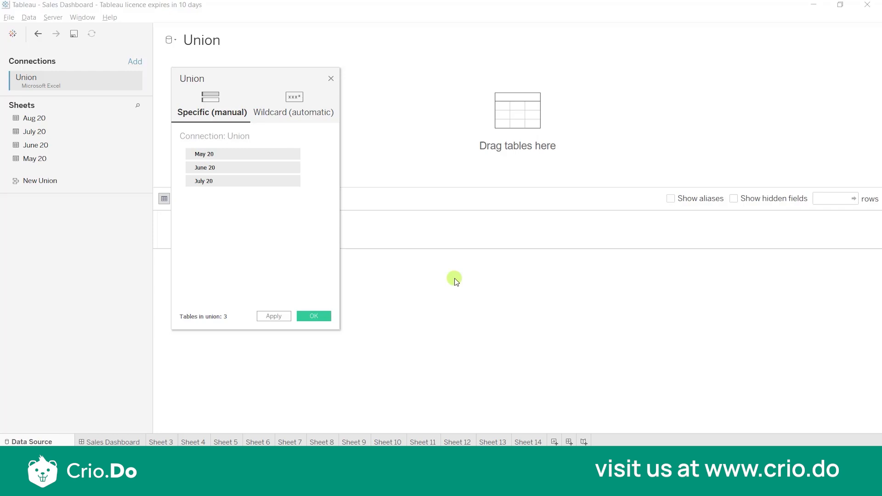
pyautogui.click(305, 318)
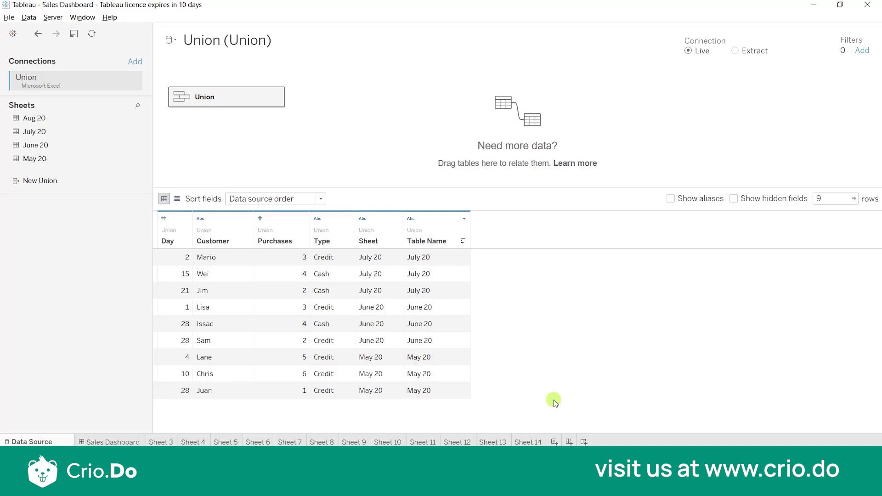
# - Remove the manual union table from the data source canvas
pyautogui.click(279, 97)
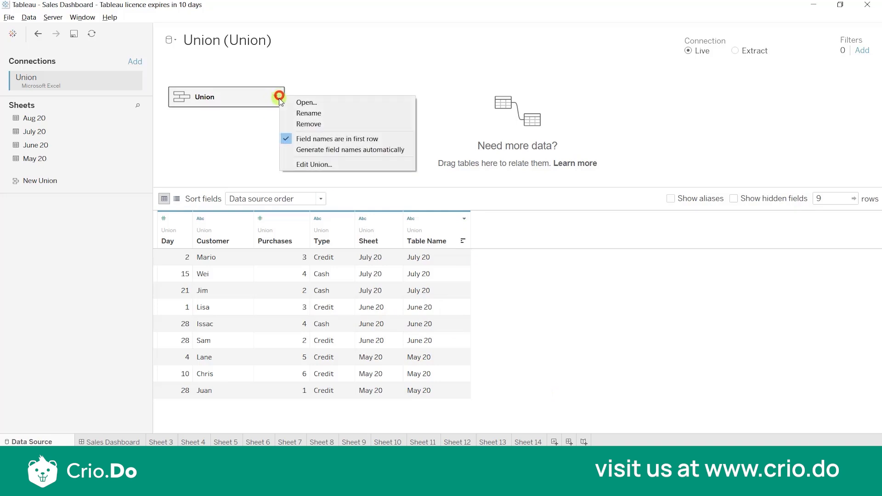
pyautogui.click(311, 124)
# - Try to set up a wildcard union that includes sheets matching 20 from the Union.xlsx workbook
pyautogui.moveTo(33, 181); pyautogui.dragTo(219, 142)
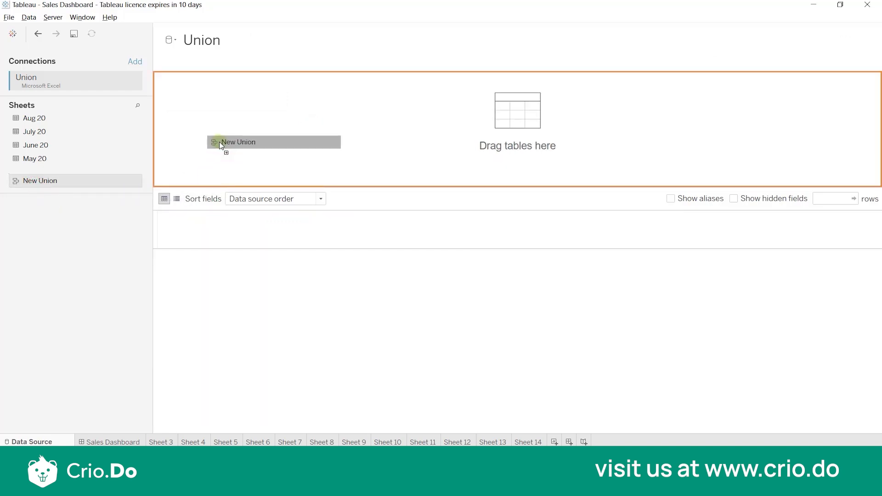
pyautogui.moveTo(219, 142); pyautogui.dragTo(219, 142)
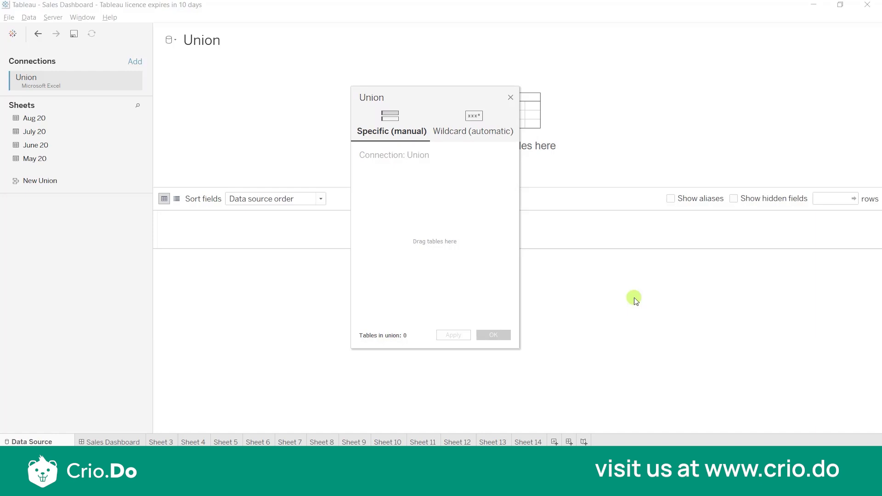
pyautogui.moveTo(405, 95); pyautogui.dragTo(202, 101)
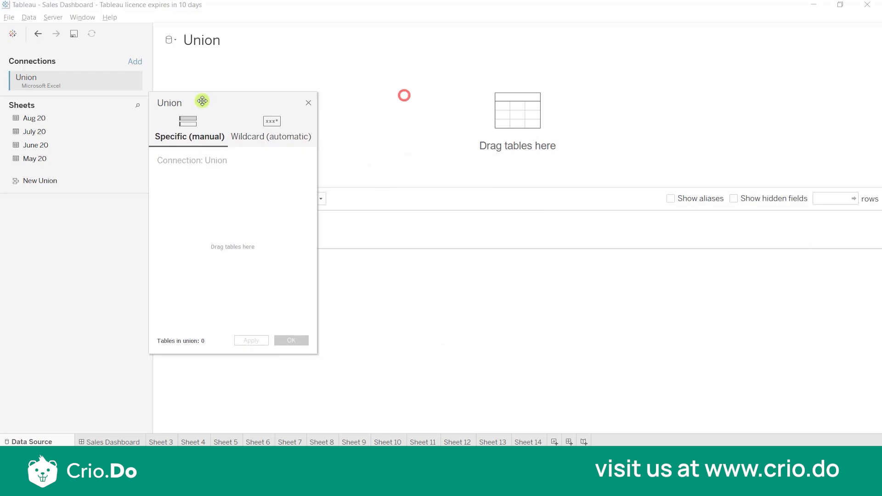
pyautogui.click(278, 137)
pyautogui.click(202, 196)
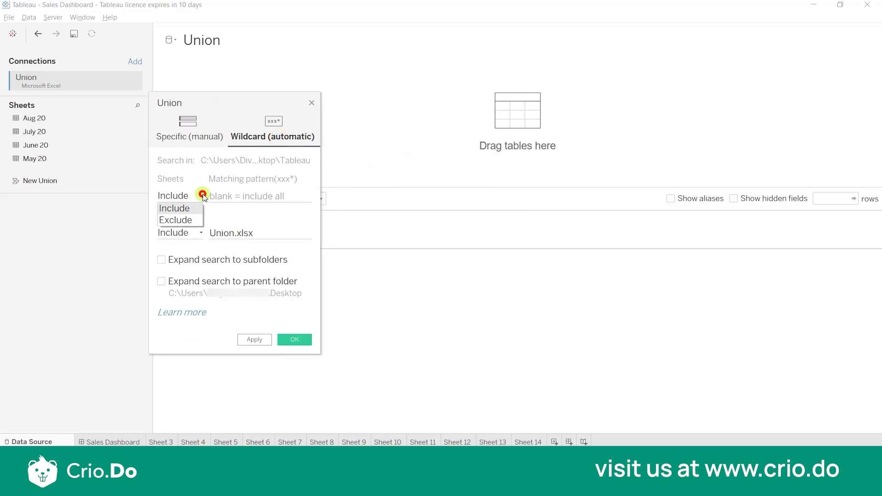
pyautogui.click(228, 222)
pyautogui.click(241, 194)
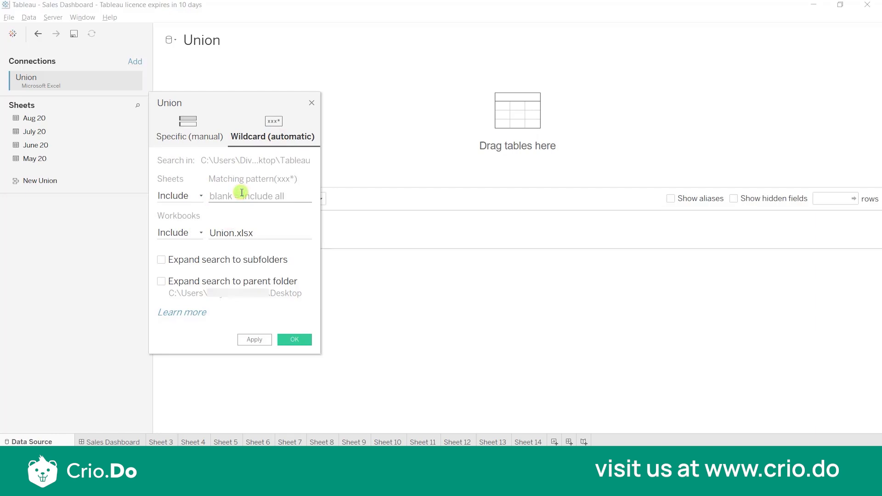
pyautogui.write('20')
pyautogui.click(178, 234)
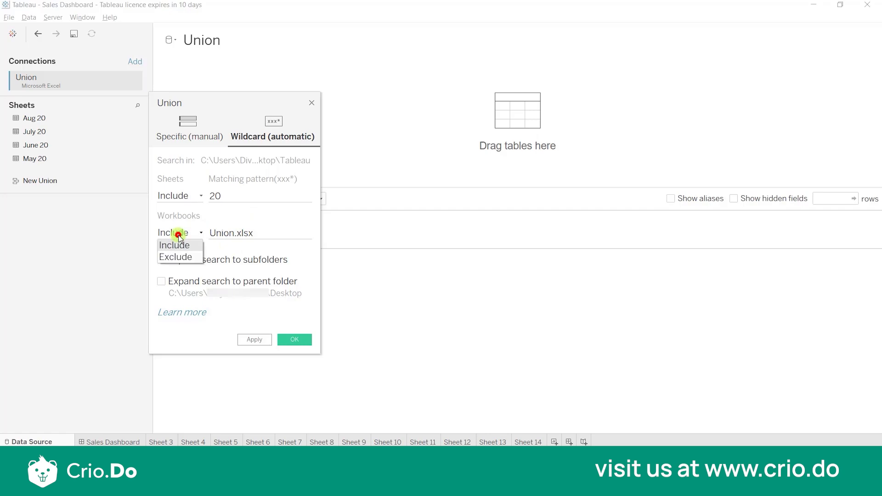
pyautogui.click(244, 255)
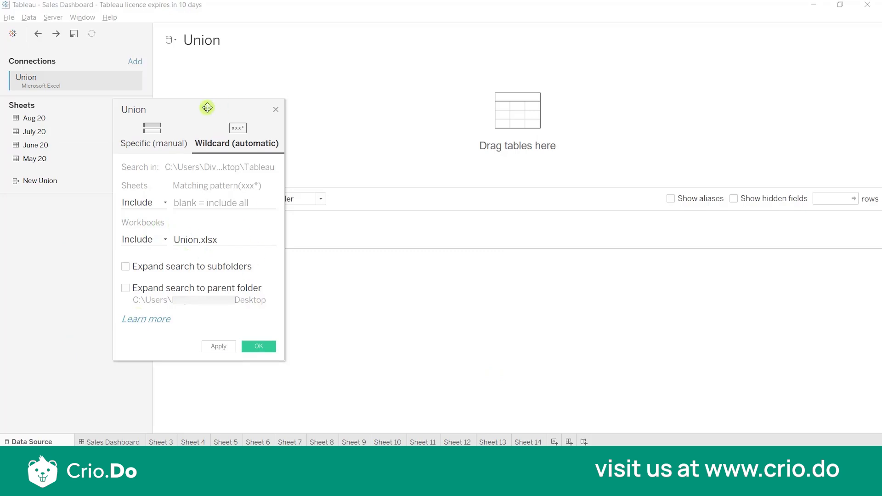
# - Create a wildcard union including sheets matching *20 from Union.xlsx, and undo it after reviewing the combined rows
pyautogui.click(133, 241)
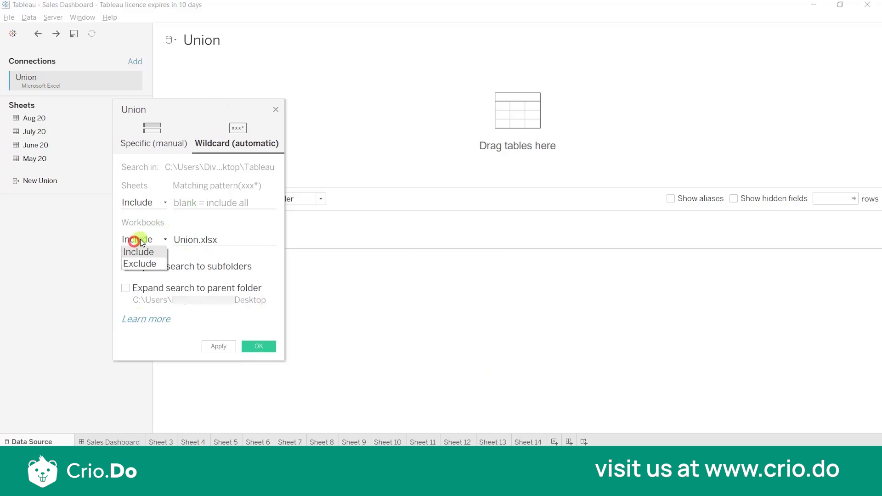
pyautogui.click(204, 248)
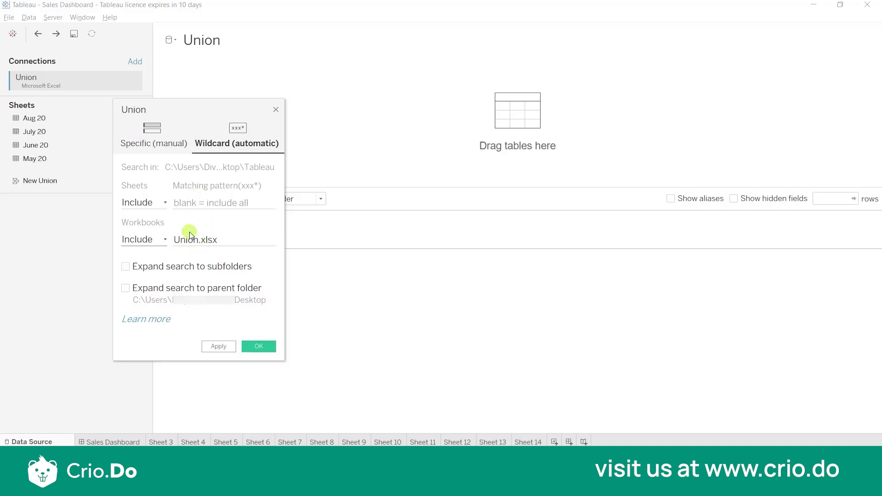
pyautogui.click(159, 205)
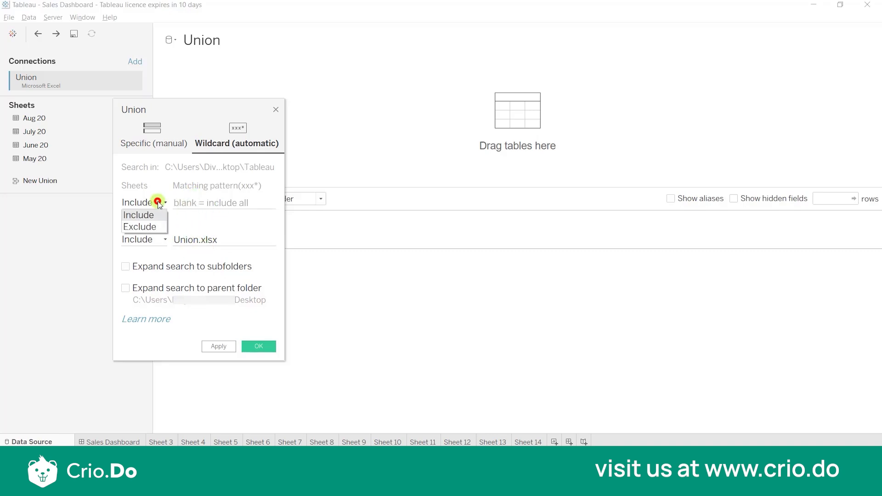
pyautogui.click(203, 203)
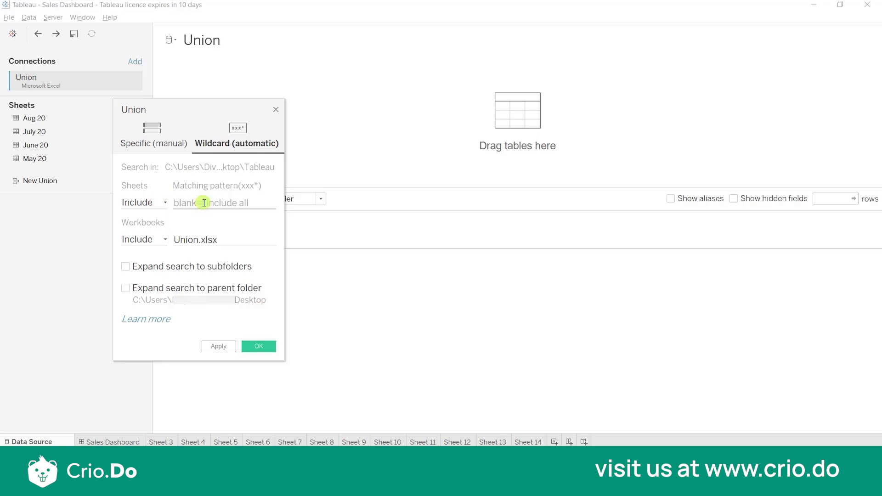
pyautogui.write('*20')
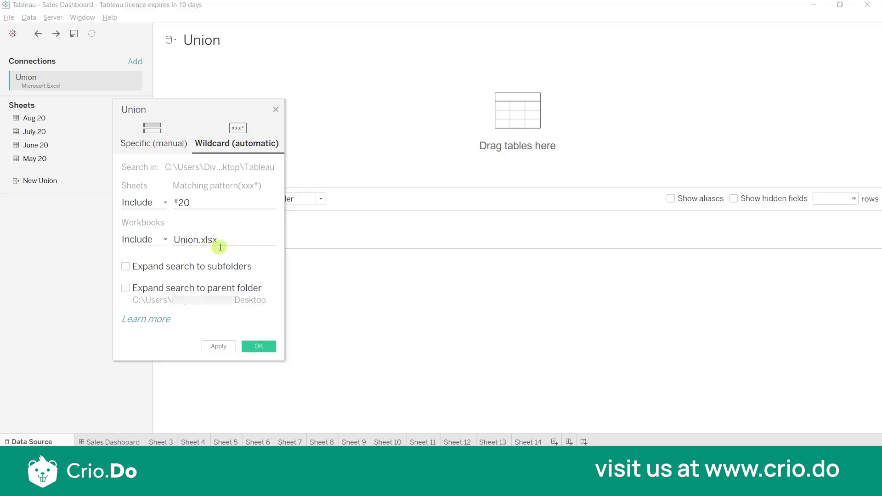
pyautogui.click(270, 345)
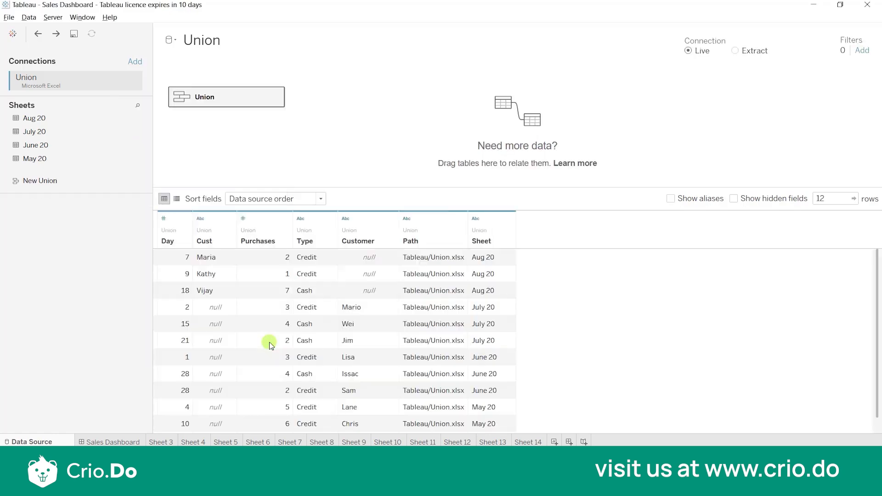
pyautogui.scroll(-1, 324, 386)
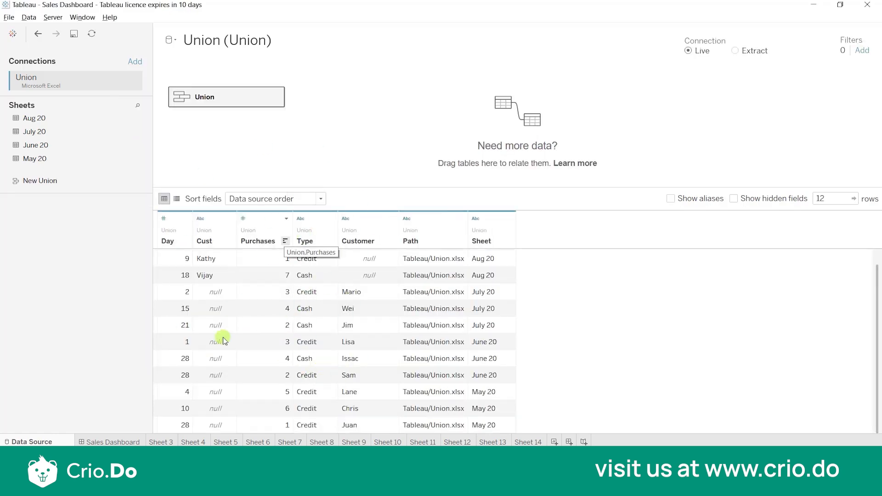
pyautogui.scroll(1, 282, 288)
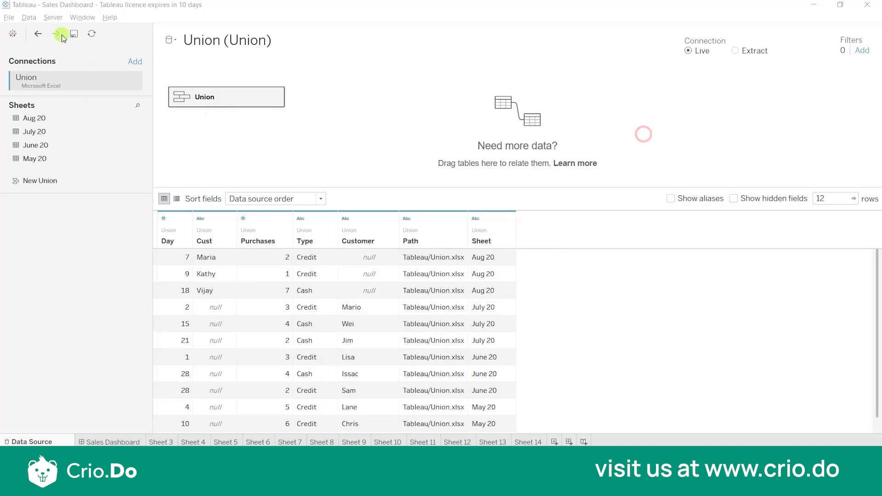
pyautogui.click(39, 33)
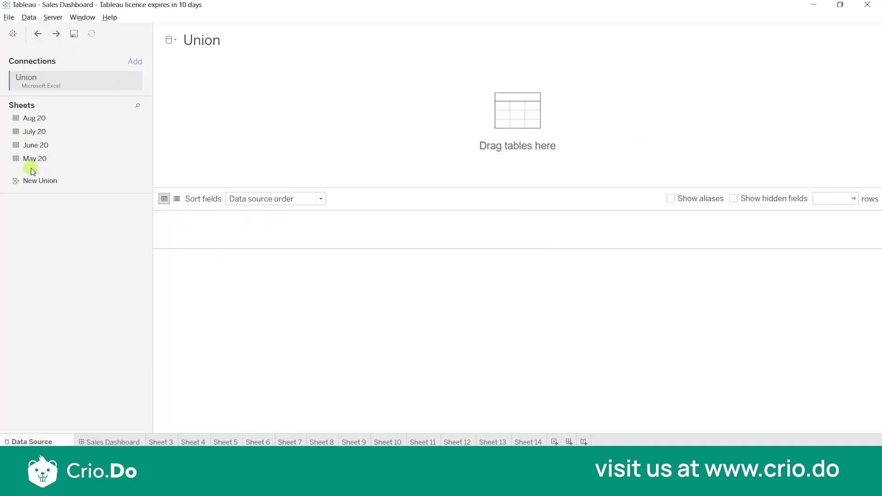
# - Place the May 20 sheet on the data source canvas and union the June 20 and July 20 sheets directly beneath it
pyautogui.moveTo(52, 160); pyautogui.dragTo(229, 132)
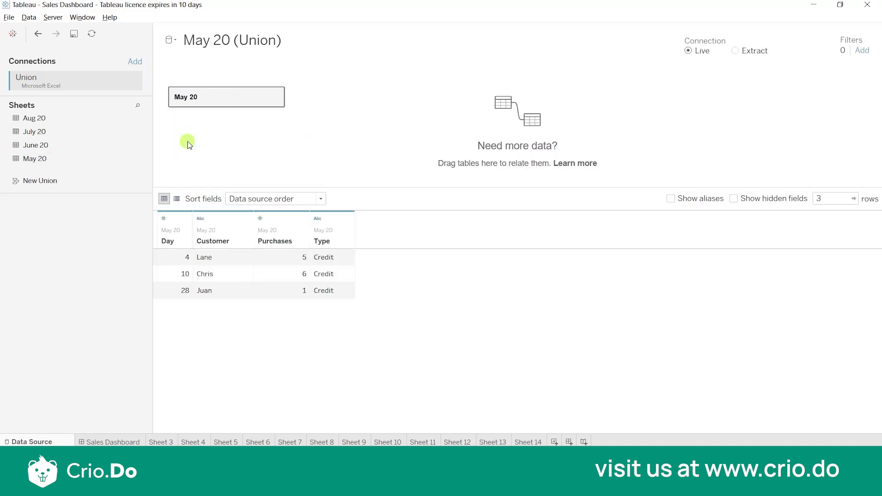
pyautogui.moveTo(60, 145); pyautogui.dragTo(360, 128)
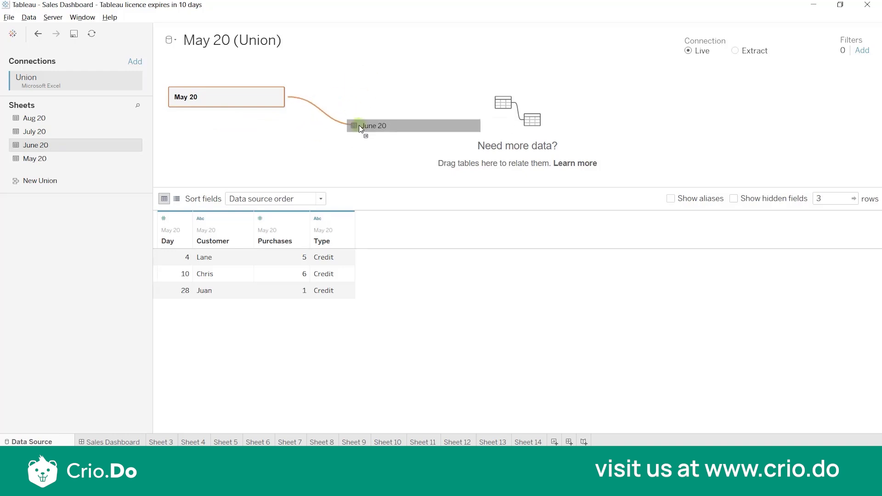
pyautogui.moveTo(361, 129); pyautogui.dragTo(188, 107)
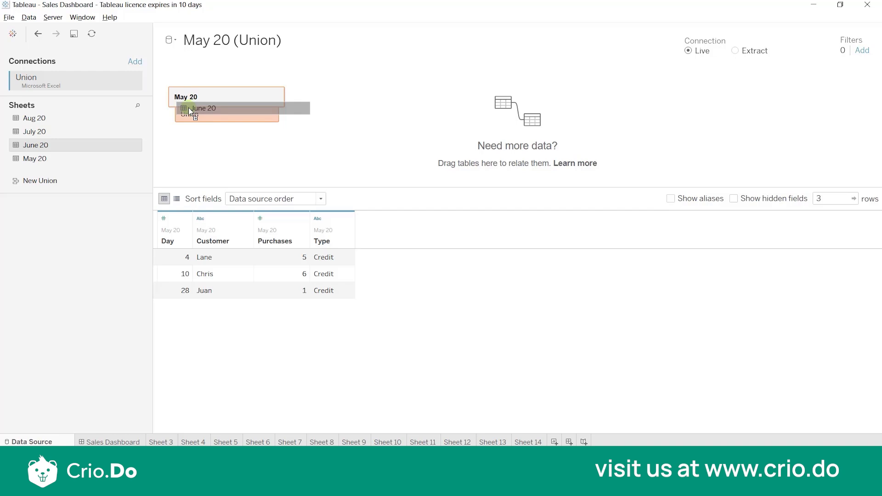
pyautogui.moveTo(189, 107)
pyautogui.mouseDown()
pyautogui.moveTo(192, 120)
pyautogui.moveTo(178, 115)
pyautogui.moveTo(219, 106)
pyautogui.moveTo(196, 120)
pyautogui.moveTo(217, 110)
pyautogui.moveTo(205, 111)
pyautogui.mouseUp()
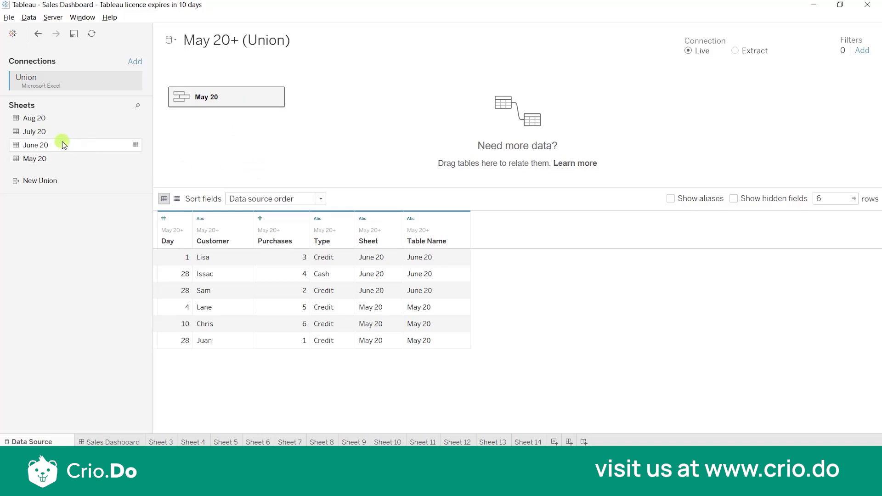
pyautogui.moveTo(51, 131); pyautogui.dragTo(197, 114)
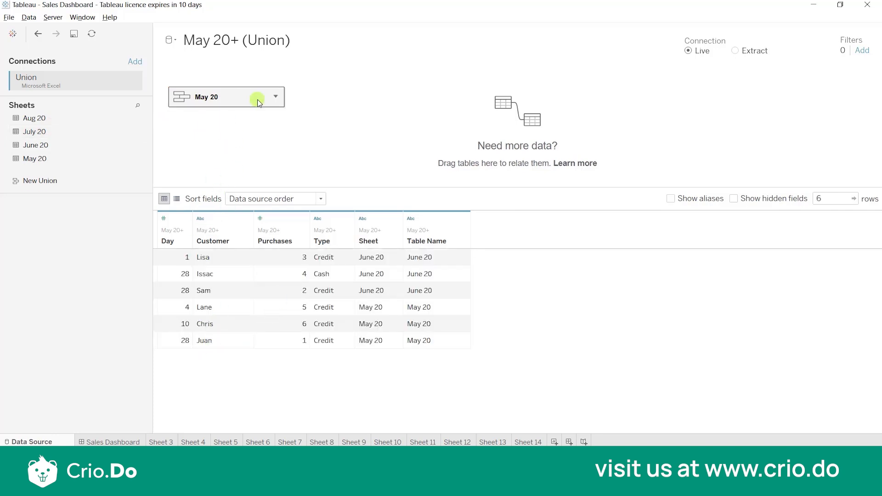
# - Open the May 20 union table and try to add the July 20 sheet to May 20+ again
pyautogui.doubleClick(220, 98)
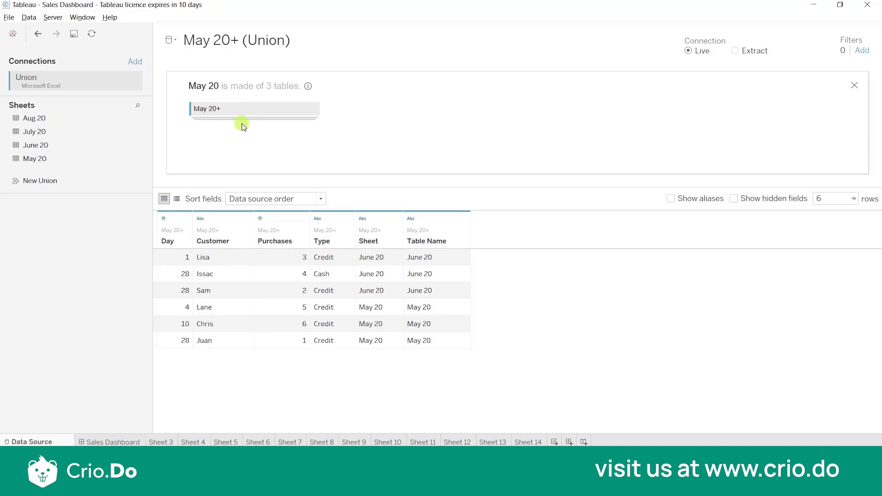
pyautogui.moveTo(133, 131); pyautogui.dragTo(207, 126)
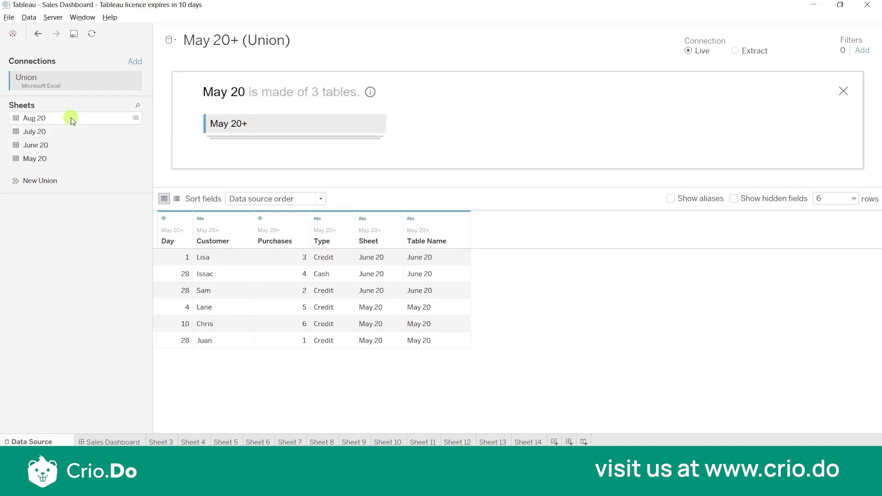
pyautogui.moveTo(67, 132); pyautogui.dragTo(258, 131)
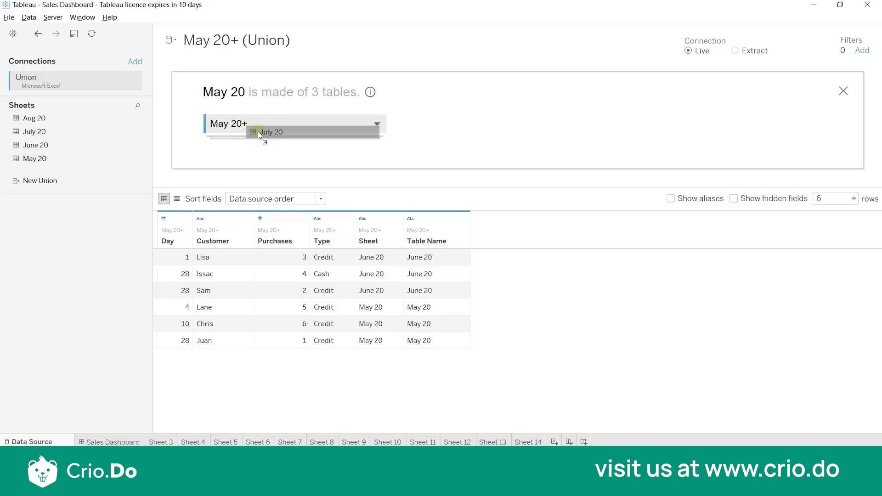
pyautogui.click(378, 128)
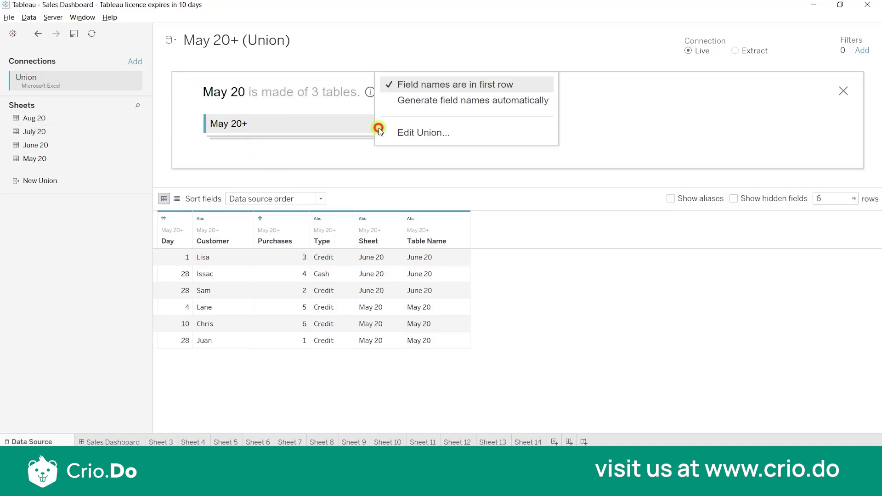
pyautogui.click(643, 131)
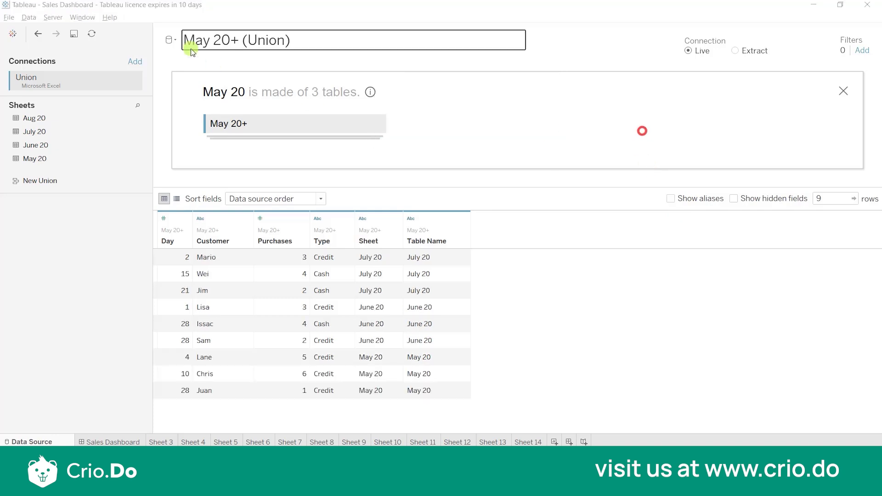
# - Open the union settings of May 20+, review which sheets are included, and accept them
pyautogui.click(373, 123)
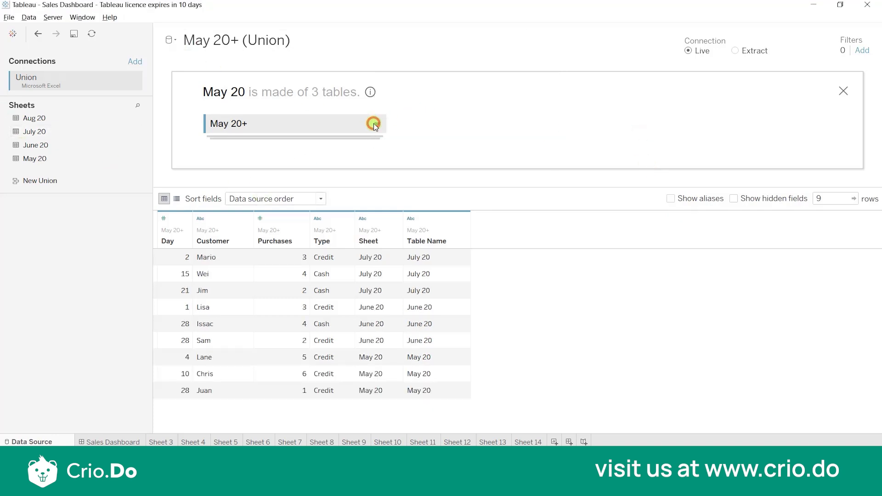
pyautogui.click(380, 124)
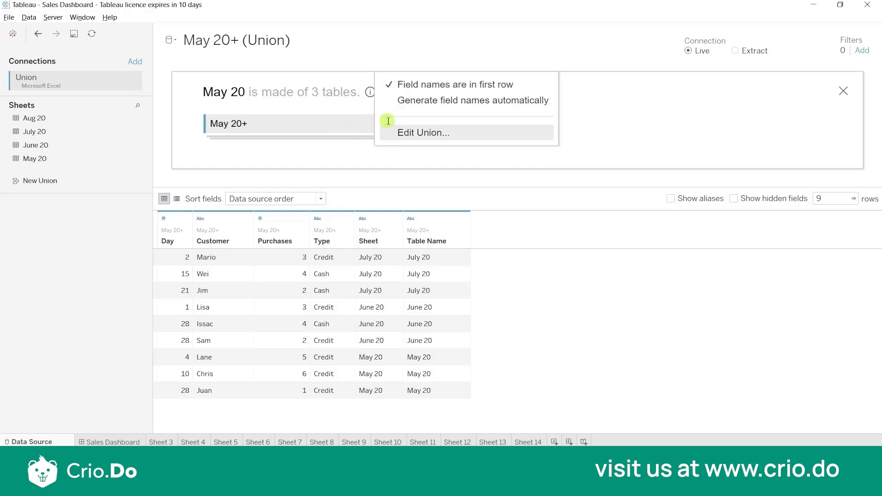
pyautogui.click(422, 134)
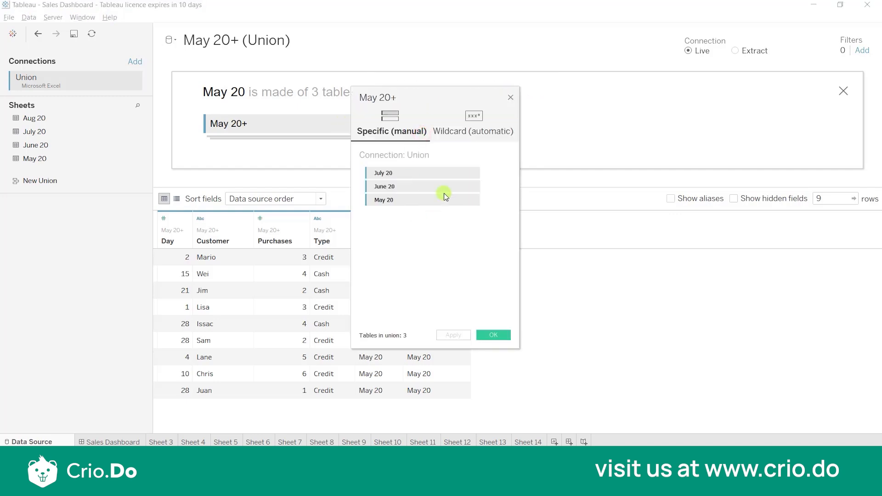
pyautogui.moveTo(442, 97); pyautogui.dragTo(317, 107)
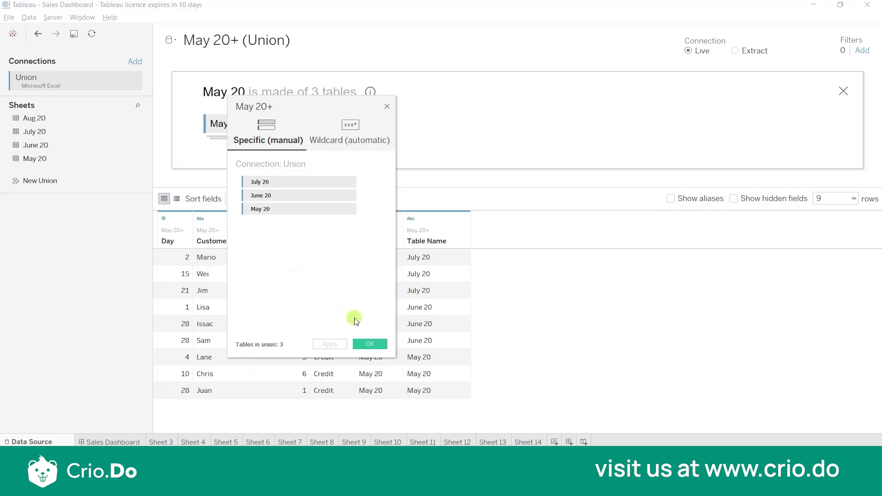
pyautogui.click(370, 345)
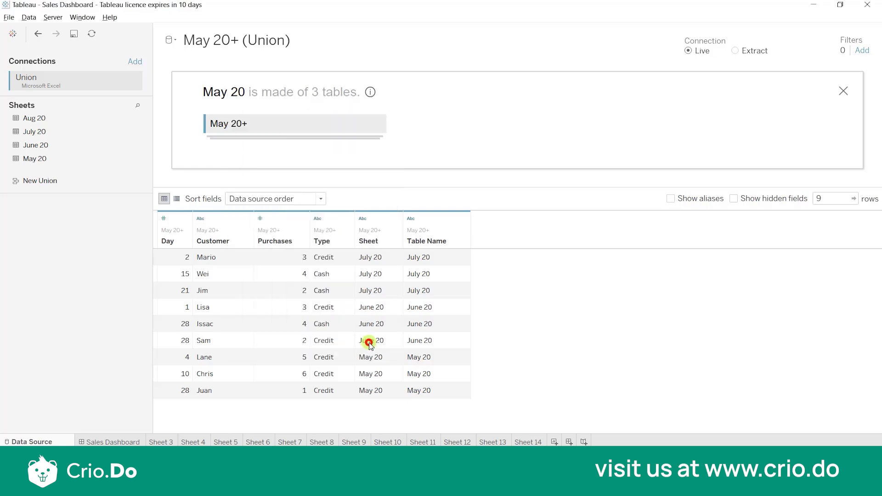
# - Reopen the May 20 union table and examine the manual and wildcard settings of May 20+
pyautogui.doubleClick(261, 125)
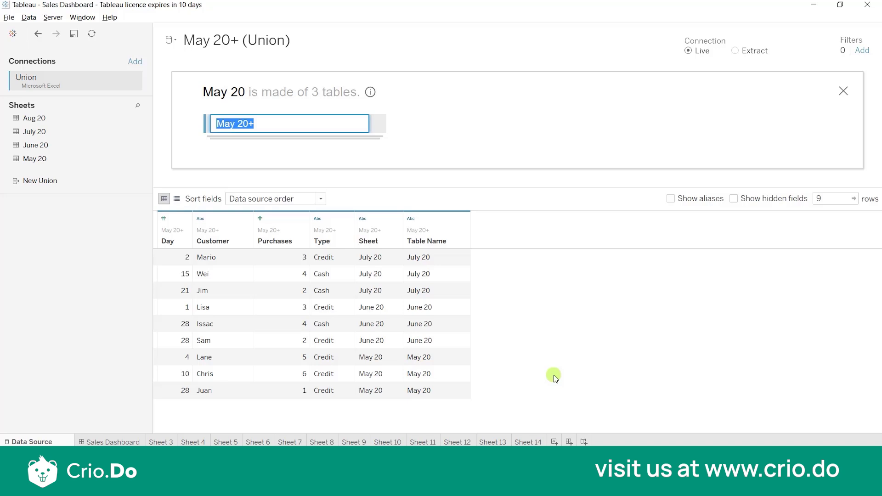
pyautogui.click(847, 90)
pyautogui.moveTo(247, 113)
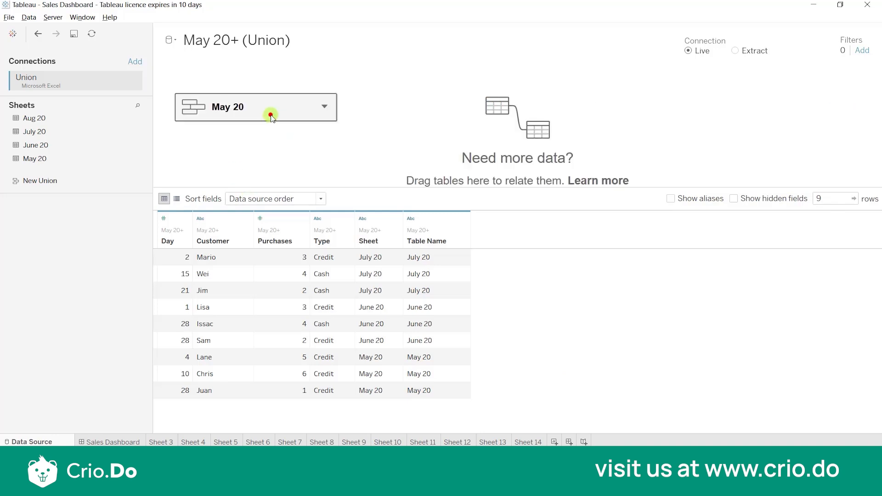
pyautogui.doubleClick(271, 114)
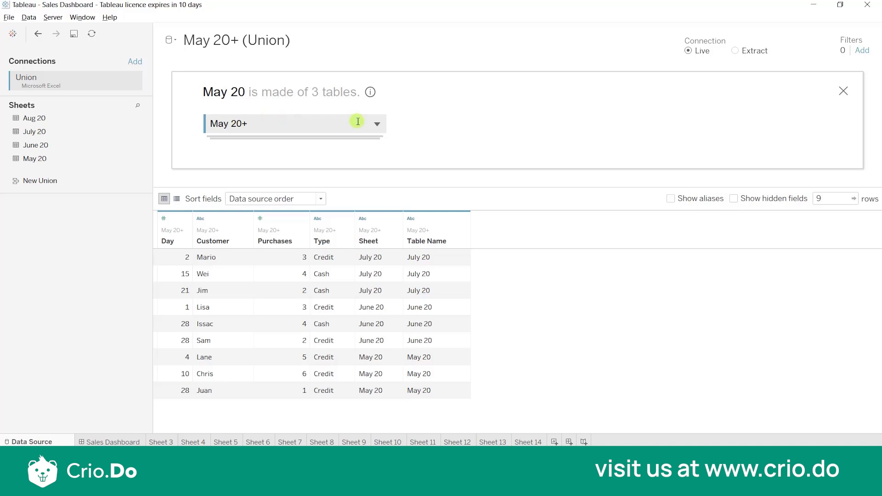
pyautogui.click(377, 123)
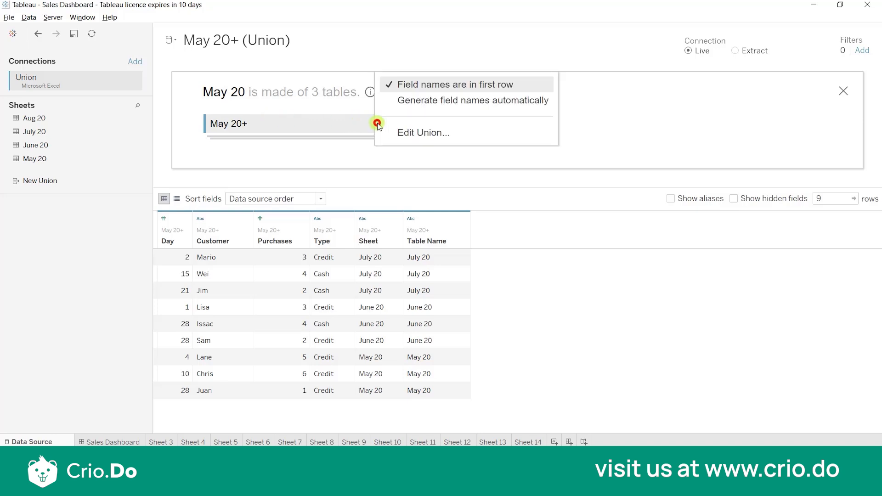
pyautogui.click(409, 137)
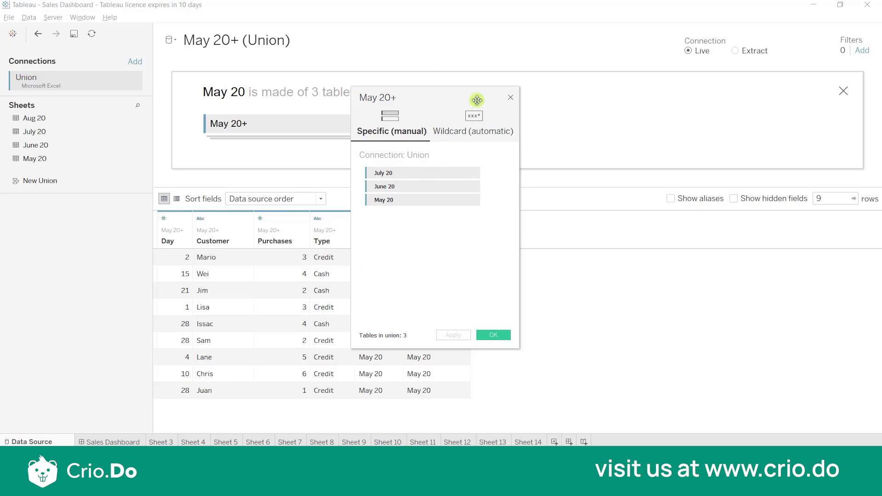
pyautogui.click(474, 115)
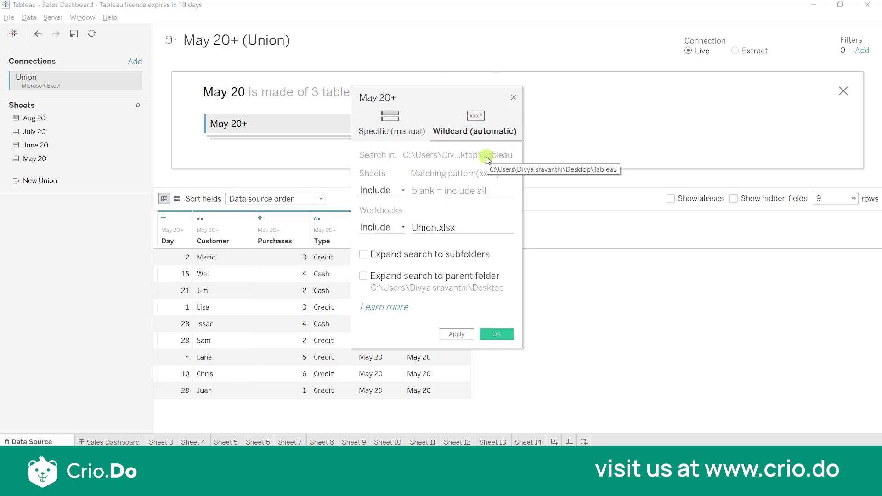
pyautogui.click(514, 97)
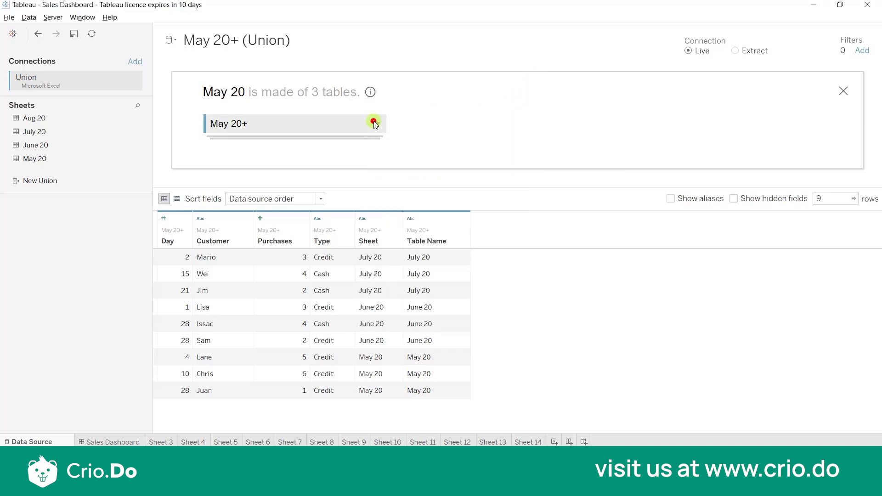
# - Close the table details of the May 20 union and remove it from the data source canvas
pyautogui.click(374, 121)
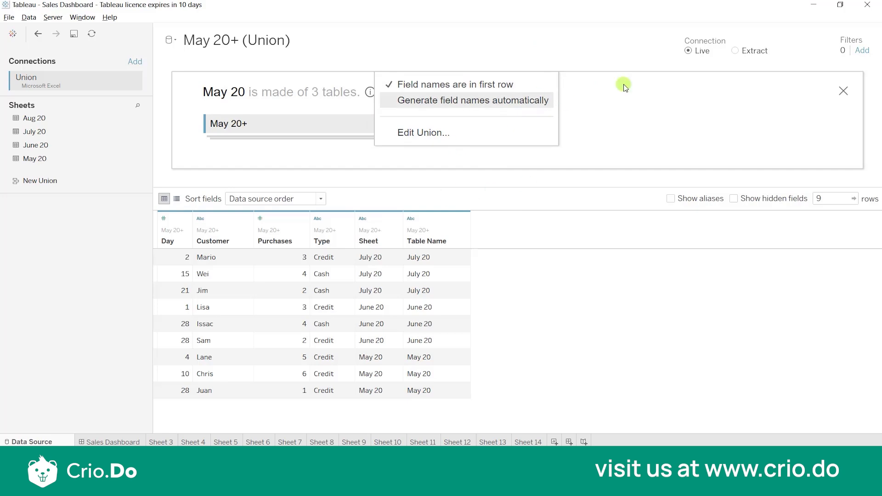
pyautogui.click(682, 108)
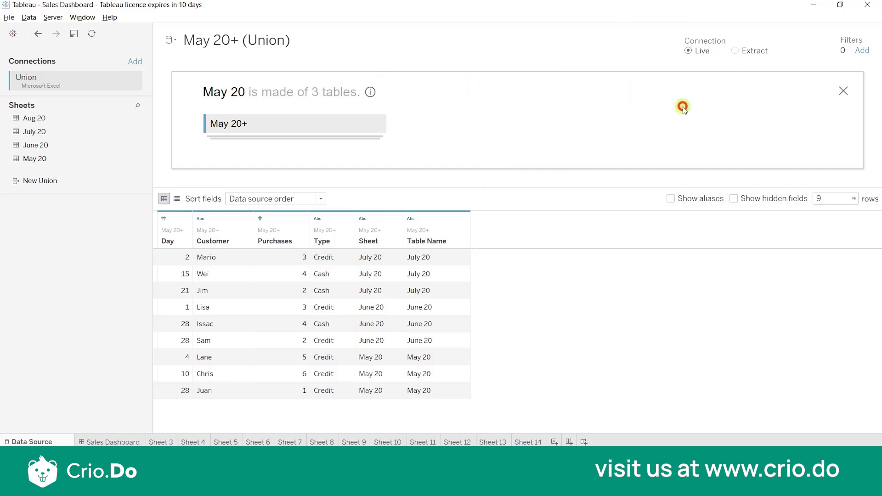
pyautogui.click(843, 93)
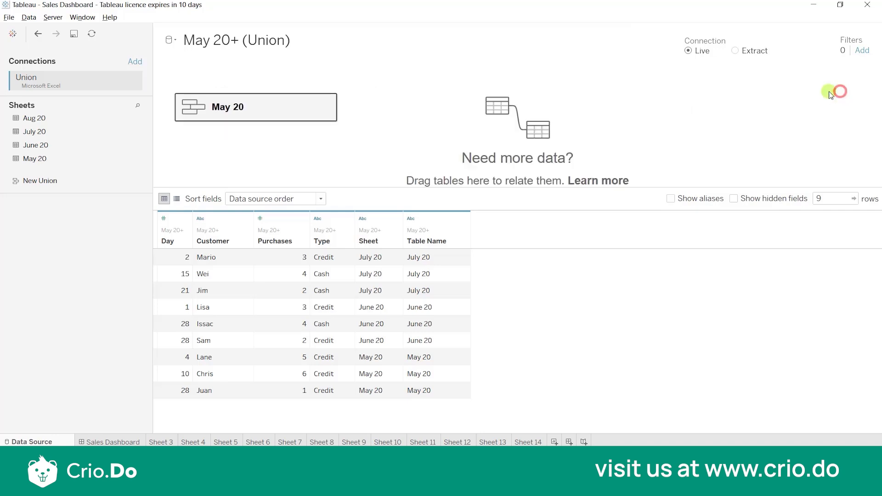
pyautogui.click(325, 109)
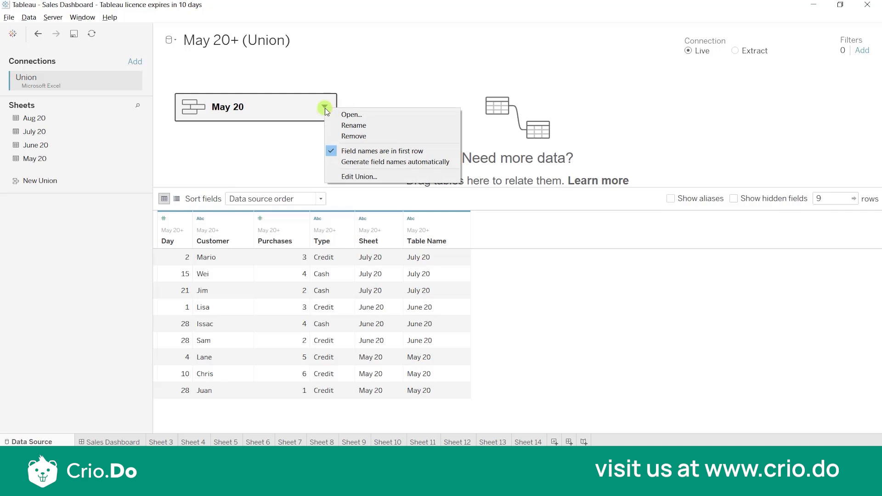
pyautogui.click(368, 178)
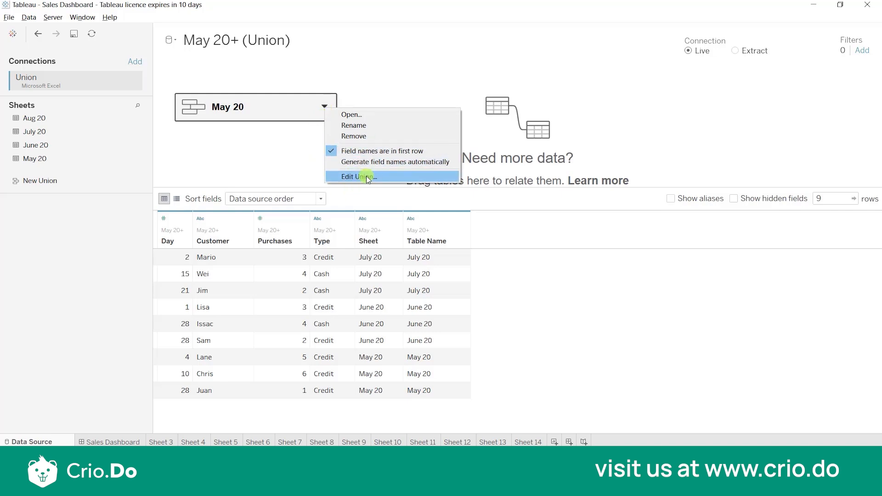
pyautogui.click(377, 139)
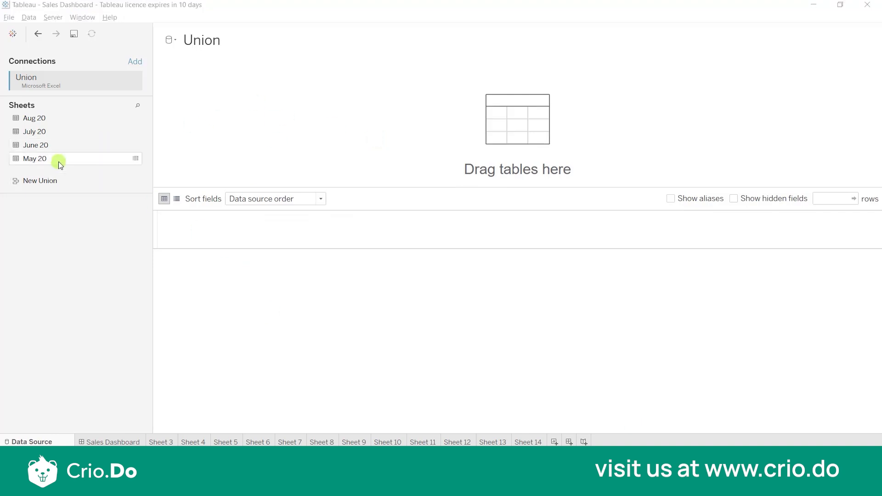
# - Place the May 20 sheet on the canvas and convert it to a manual union with June 20 and July 20
pyautogui.moveTo(59, 163); pyautogui.dragTo(289, 111)
pyautogui.click(320, 115)
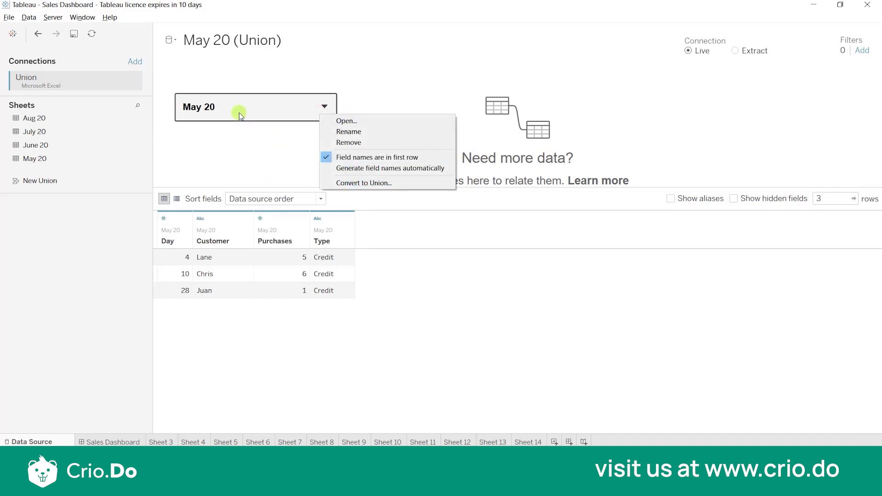
pyautogui.click(367, 183)
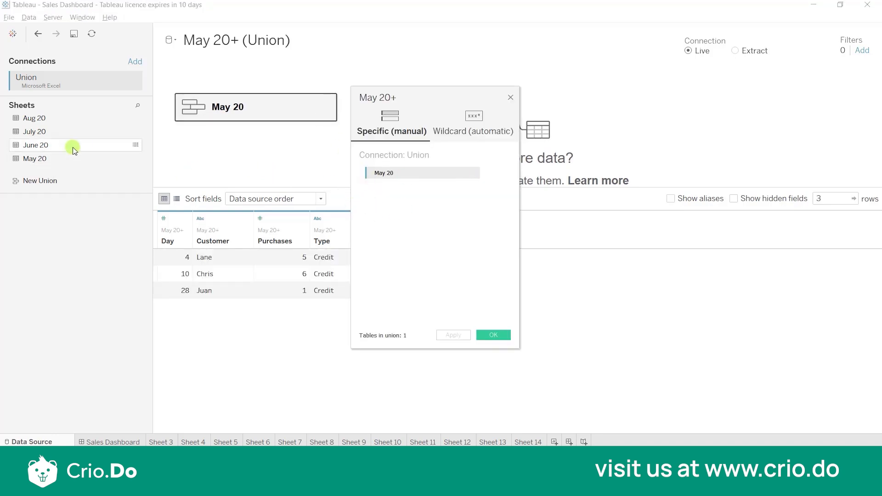
pyautogui.moveTo(49, 147); pyautogui.dragTo(385, 244)
pyautogui.moveTo(40, 132); pyautogui.dragTo(402, 234)
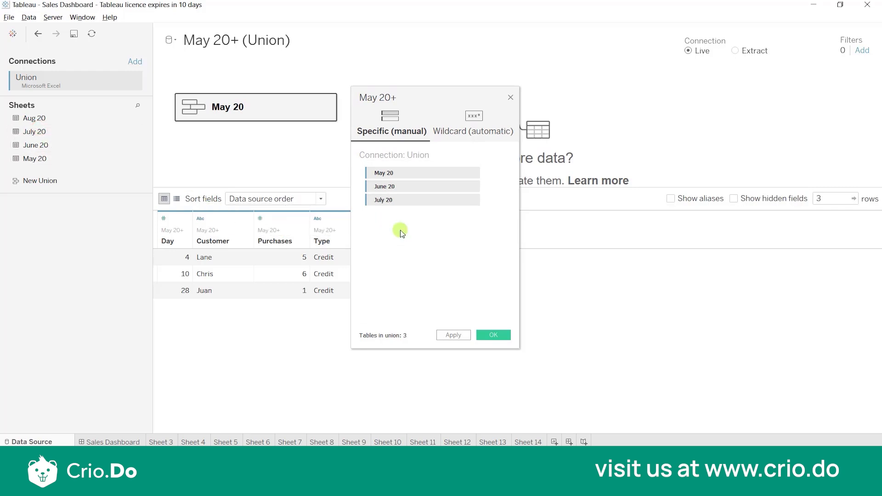
pyautogui.click(489, 335)
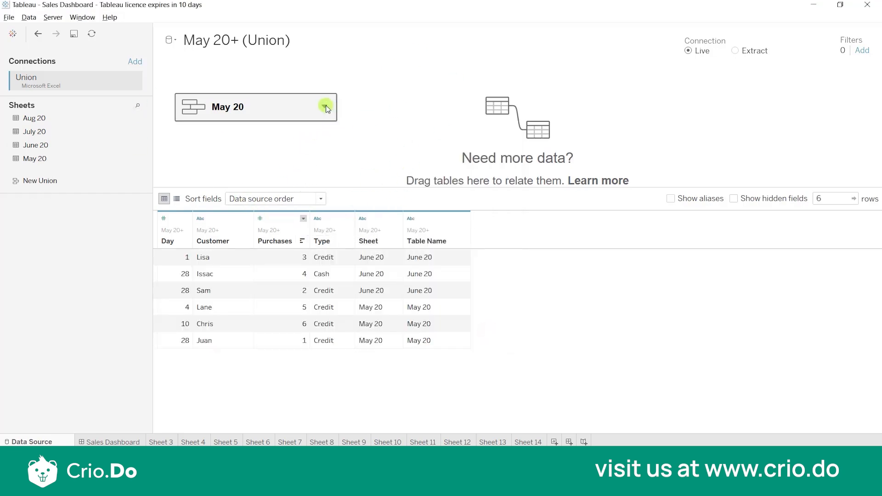
# - Edit the May 20+ union by removing its July 20 entry and adding the July 20 sheet again
pyautogui.doubleClick(295, 110)
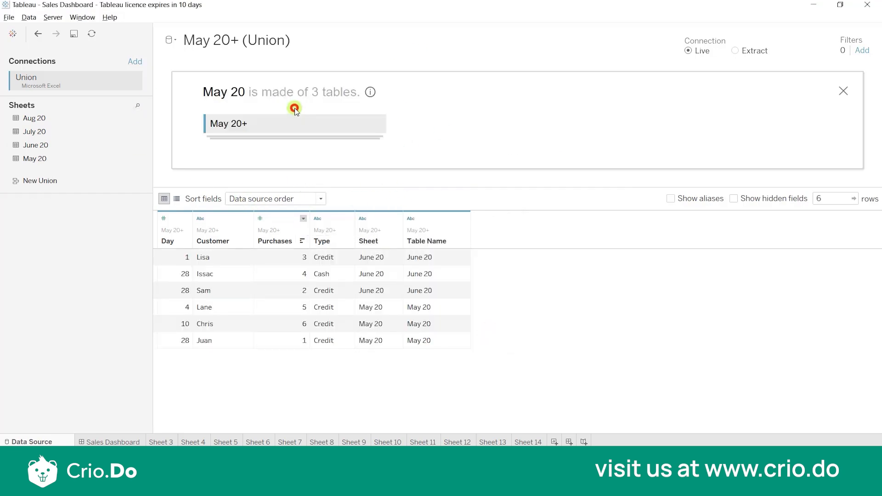
pyautogui.click(377, 124)
pyautogui.click(438, 133)
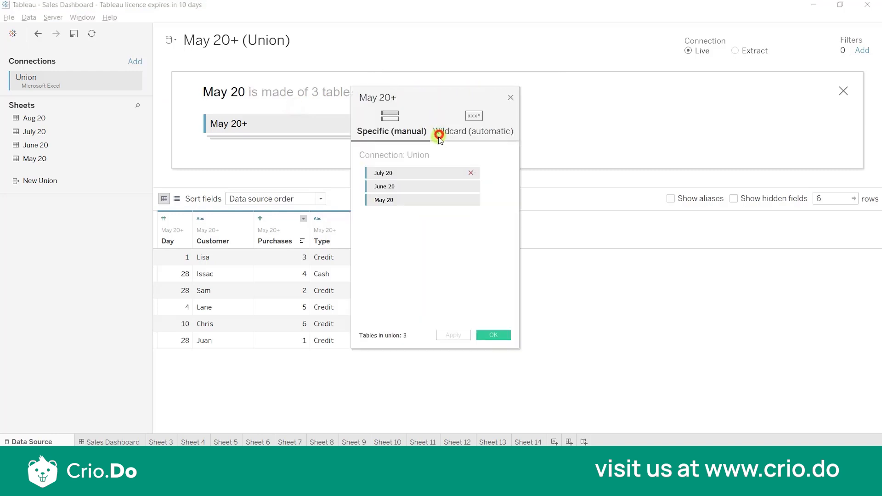
pyautogui.moveTo(473, 176); pyautogui.dragTo(232, 175)
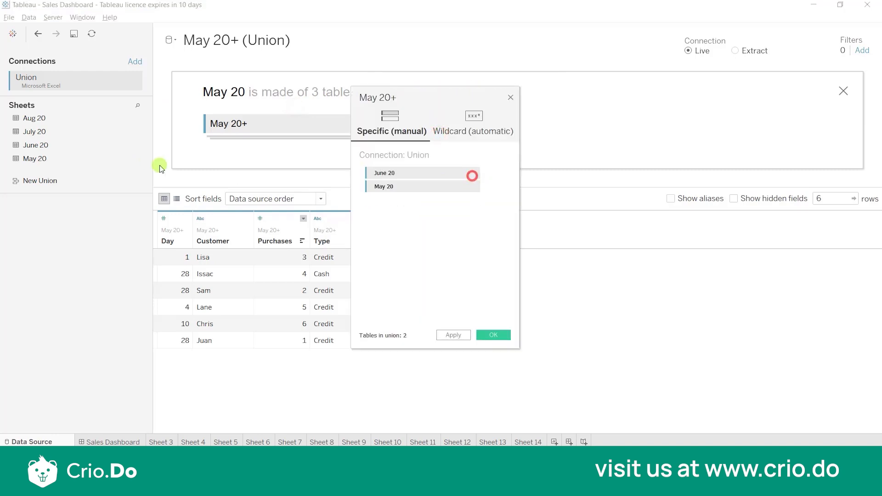
pyautogui.moveTo(41, 139); pyautogui.dragTo(464, 304)
pyautogui.click(480, 333)
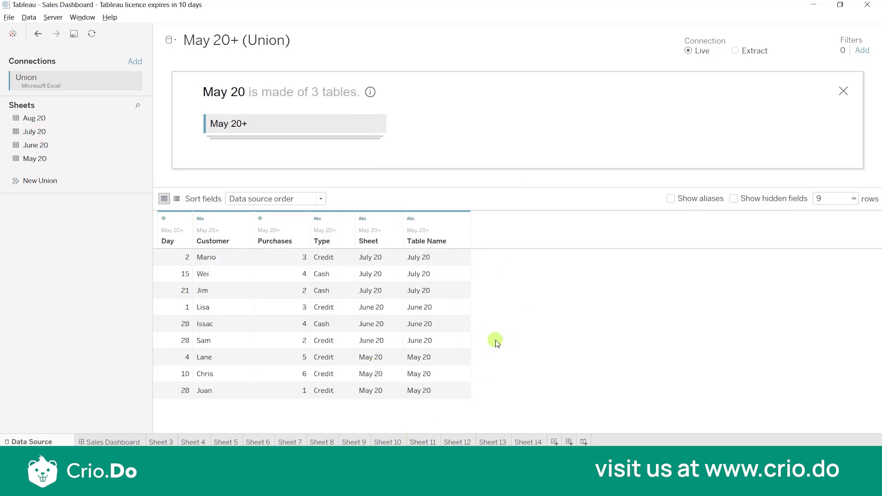
# - Create a new worksheet and place Day on the columns and Customer on the rows
pyautogui.click(555, 443)
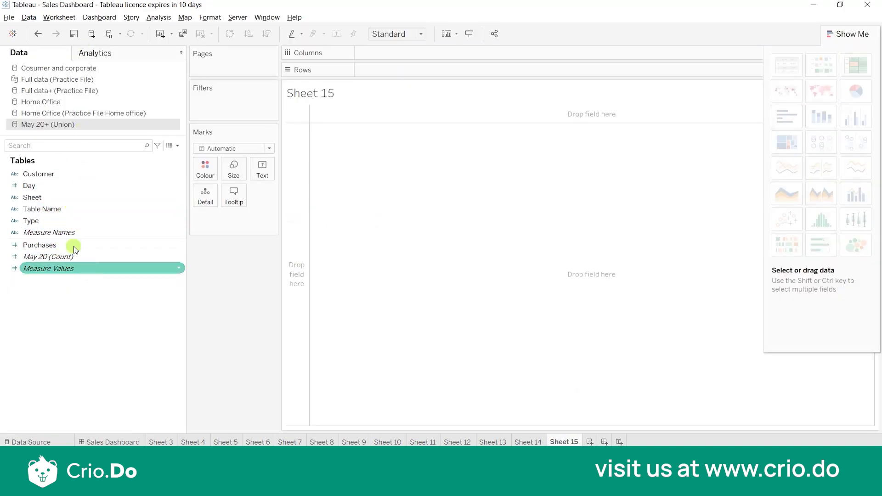
pyautogui.click(45, 186)
pyautogui.click(45, 186)
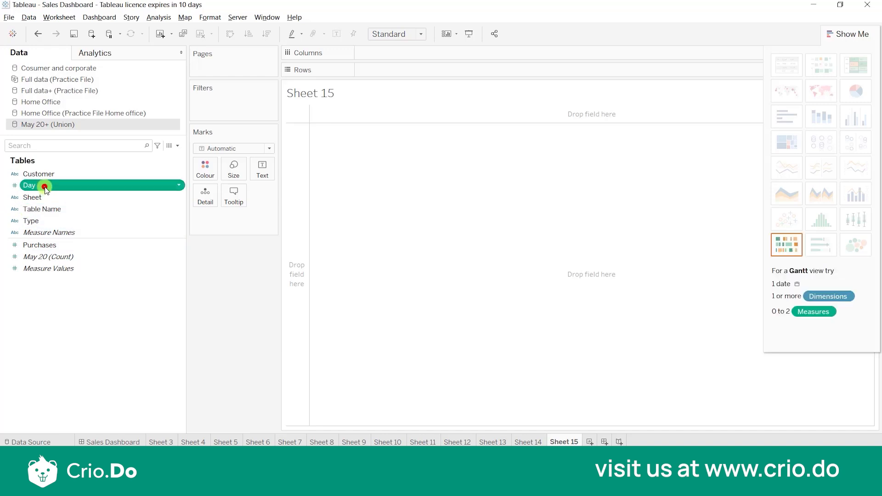
pyautogui.doubleClick(45, 186)
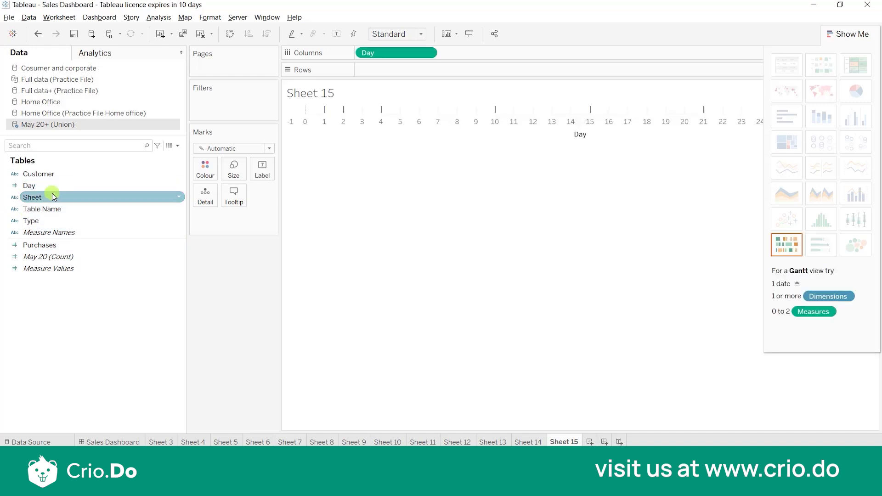
pyautogui.click(56, 176)
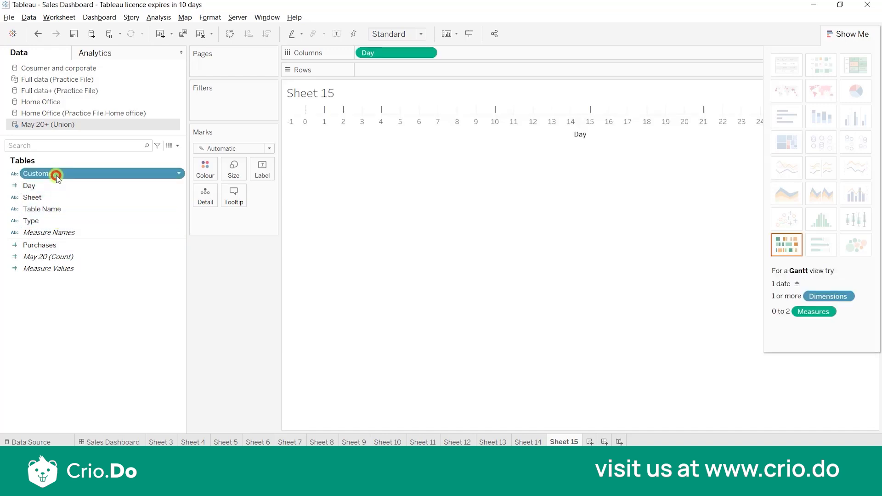
pyautogui.doubleClick(56, 175)
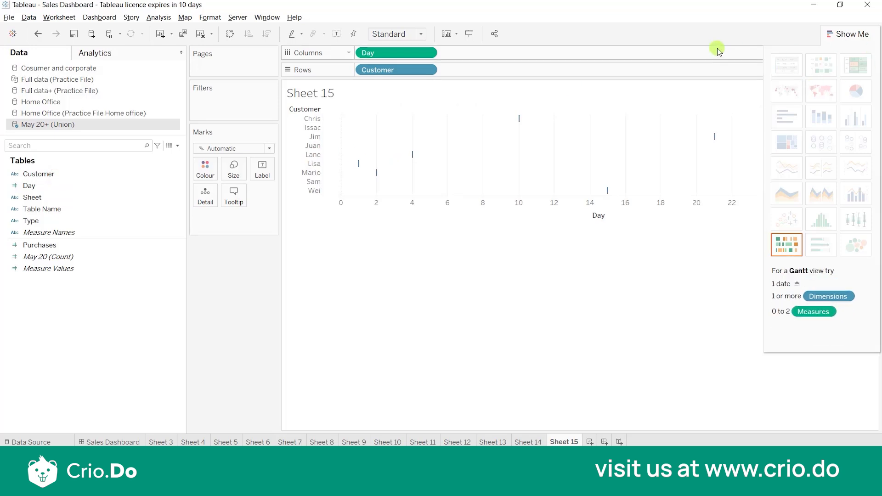
# - Move Day from the columns to the rows after Customer and make it discrete
pyautogui.moveTo(381, 57); pyautogui.dragTo(487, 67)
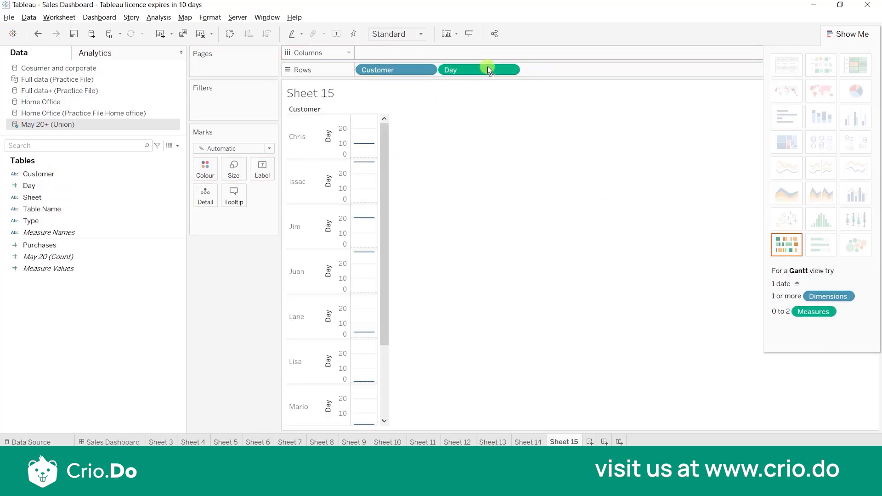
pyautogui.click(515, 72)
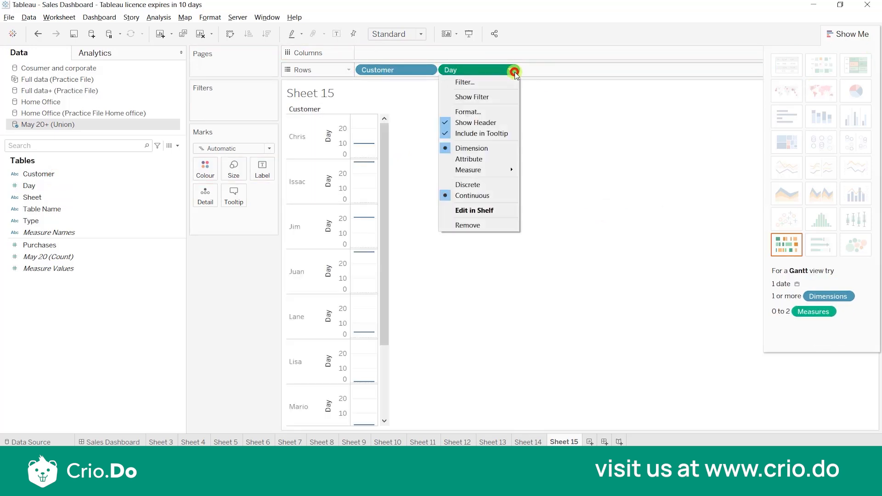
pyautogui.click(471, 185)
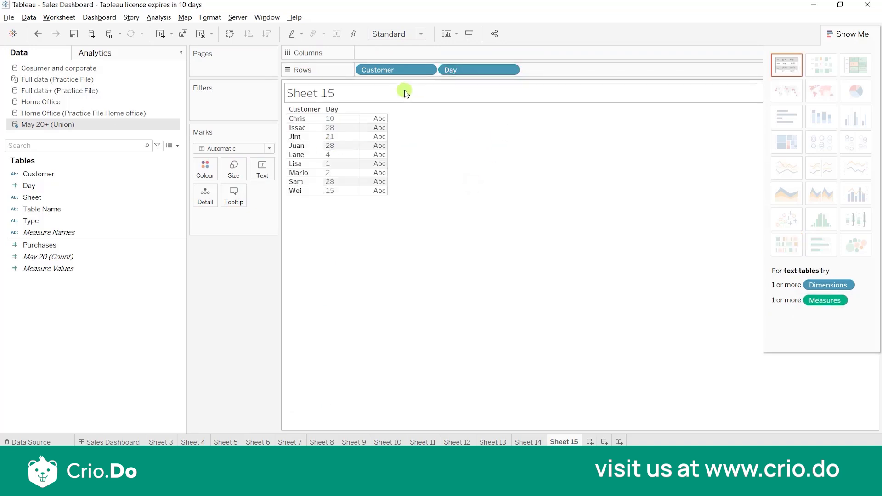
# - Reorder the rows so Customer follows Day, and add Type as the last row field
pyautogui.moveTo(387, 68); pyautogui.dragTo(578, 73)
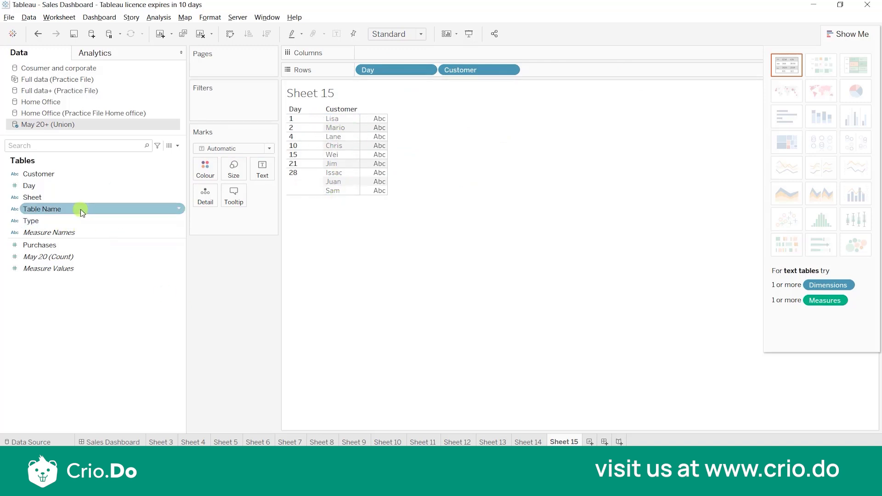
pyautogui.moveTo(85, 221); pyautogui.dragTo(611, 68)
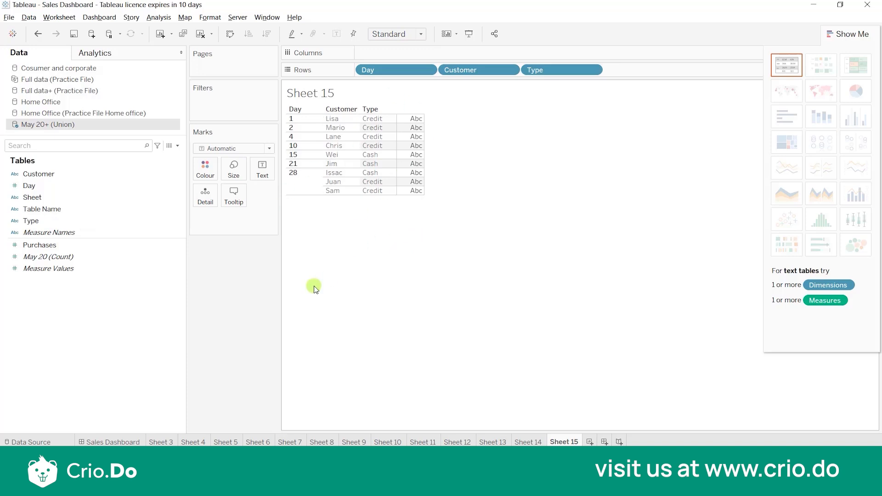
pyautogui.click(82, 247)
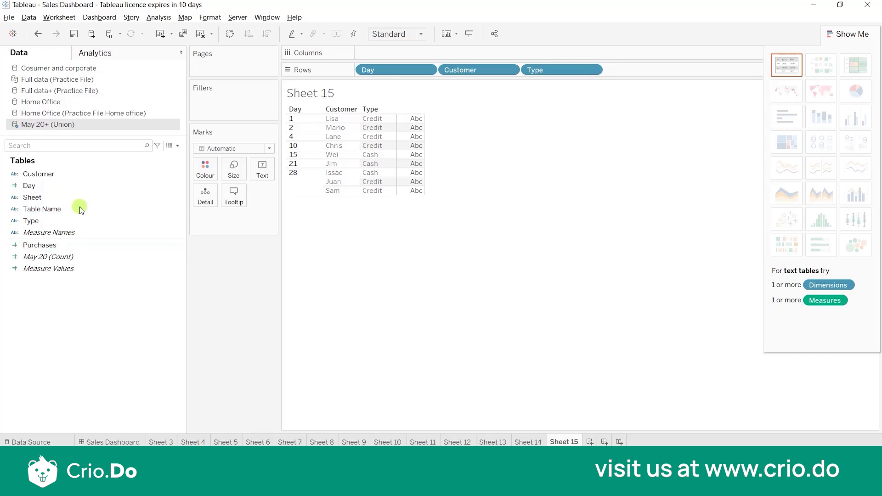
# - Open a filter on Table Name to review the sheets it offers, and dismiss it
pyautogui.click(65, 212)
pyautogui.click(59, 198)
pyautogui.click(59, 208)
pyautogui.moveTo(59, 207); pyautogui.dragTo(257, 105)
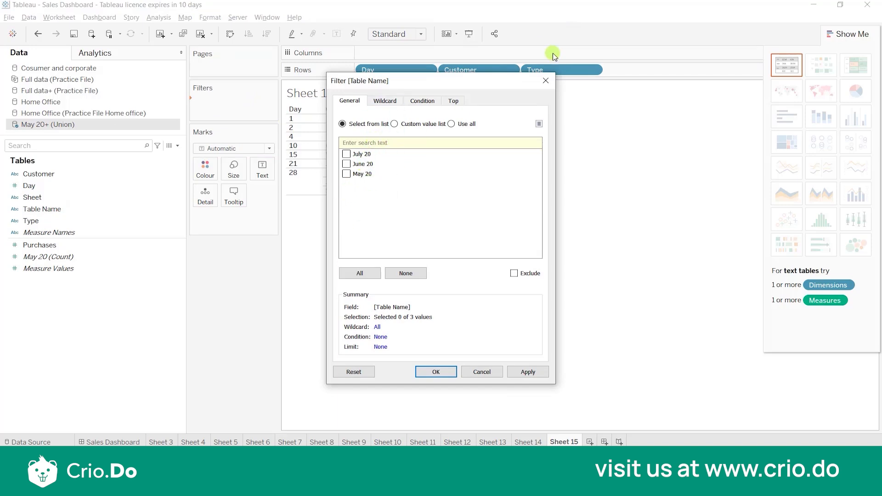
pyautogui.click(546, 82)
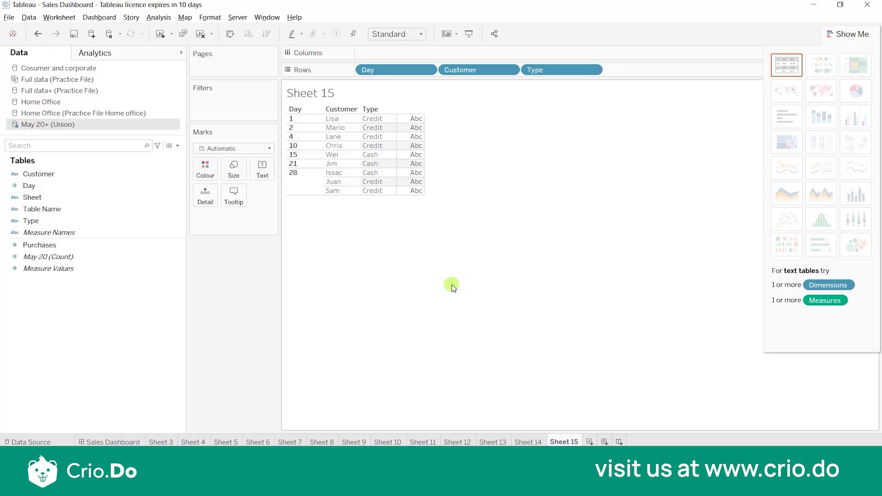
# - Return to the data source page of May 20+ (Union)
pyautogui.rightClick(176, 130)
pyautogui.click(193, 134)
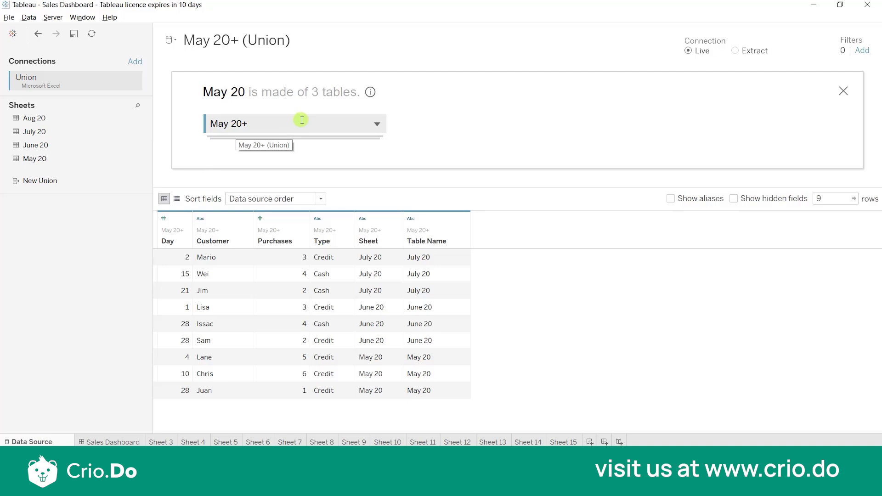
# - Preview the data of the Aug 20 sheet, compare its column names with the union's fields, and close the preview
pyautogui.click(827, 263)
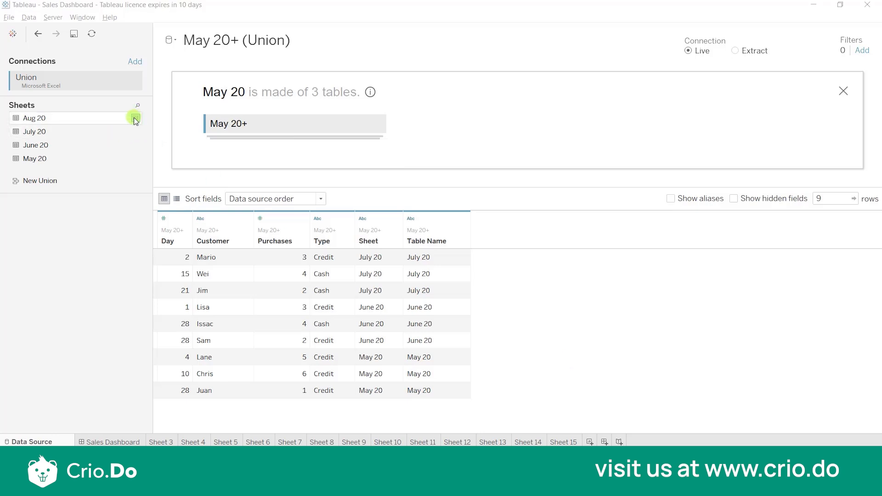
pyautogui.click(135, 117)
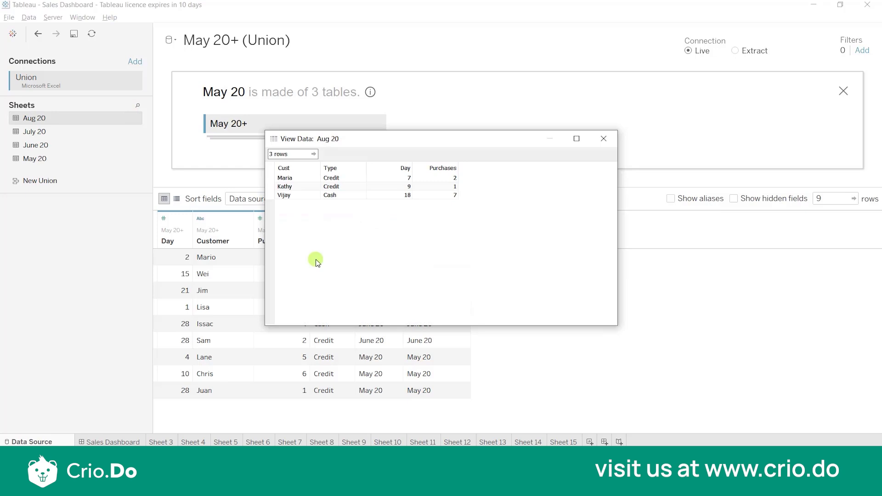
pyautogui.click(406, 141)
pyautogui.moveTo(405, 141); pyautogui.dragTo(354, 130)
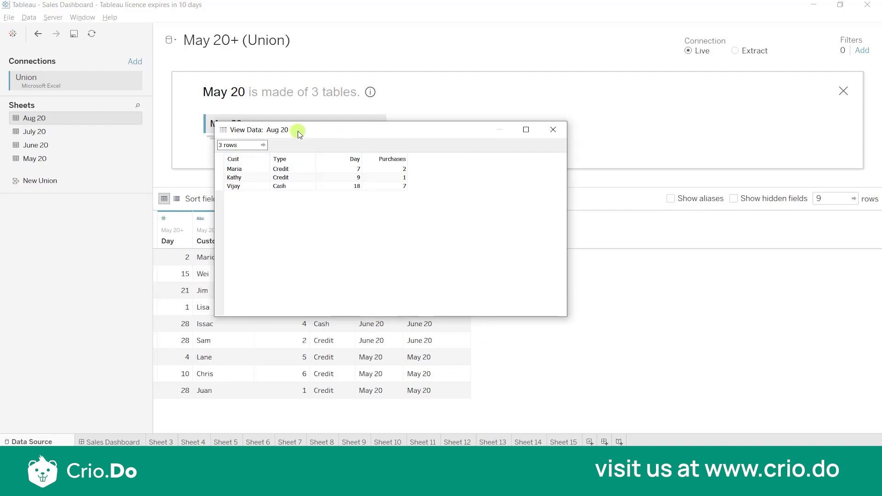
pyautogui.moveTo(298, 133); pyautogui.dragTo(378, 167)
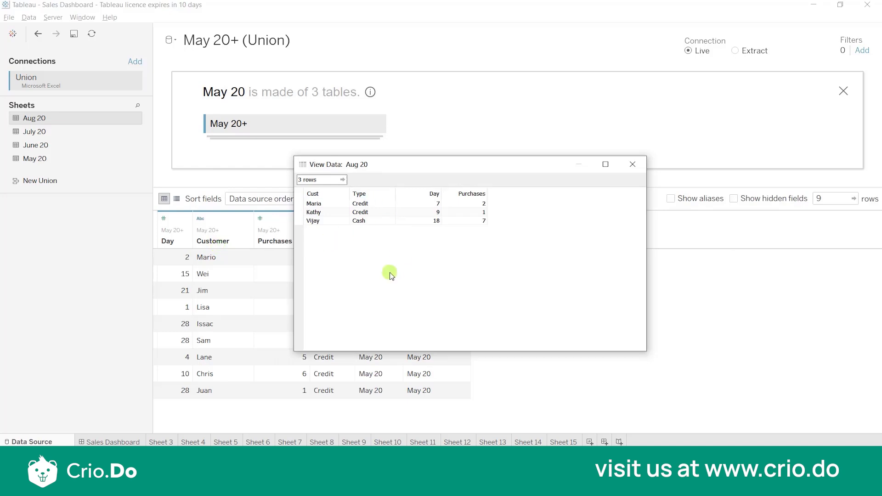
pyautogui.click(640, 164)
# - Add the Aug 20 sheet to the May 20+ union and review the combined rows for mismatched columns
pyautogui.moveTo(66, 118); pyautogui.dragTo(249, 131)
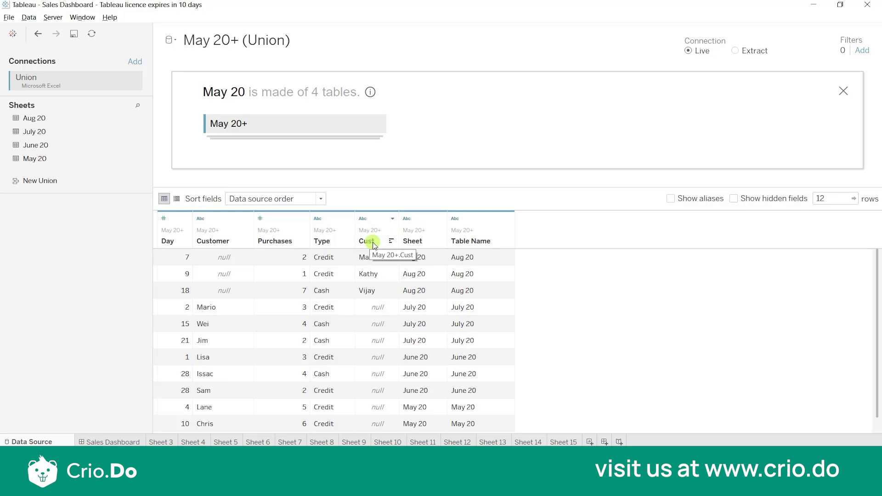
pyautogui.scroll(-1, 380, 309)
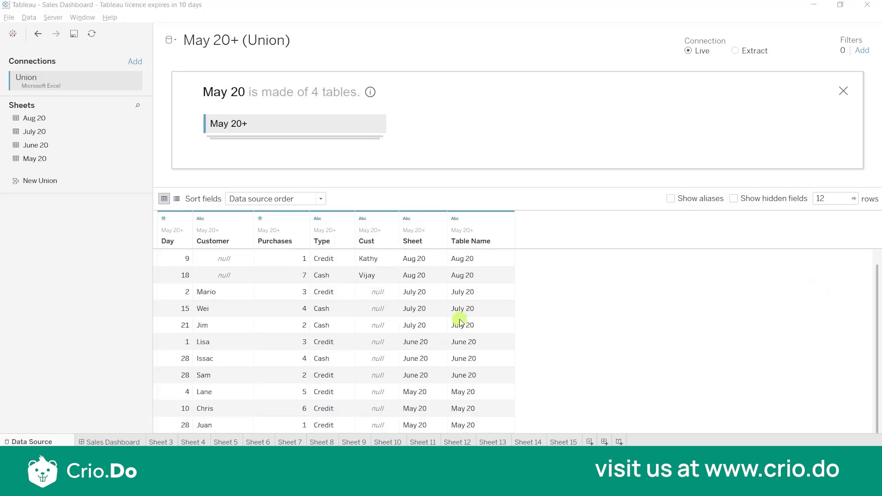
pyautogui.scroll(1, 256, 307)
pyautogui.scroll(-1, 256, 309)
pyautogui.scroll(1, 256, 307)
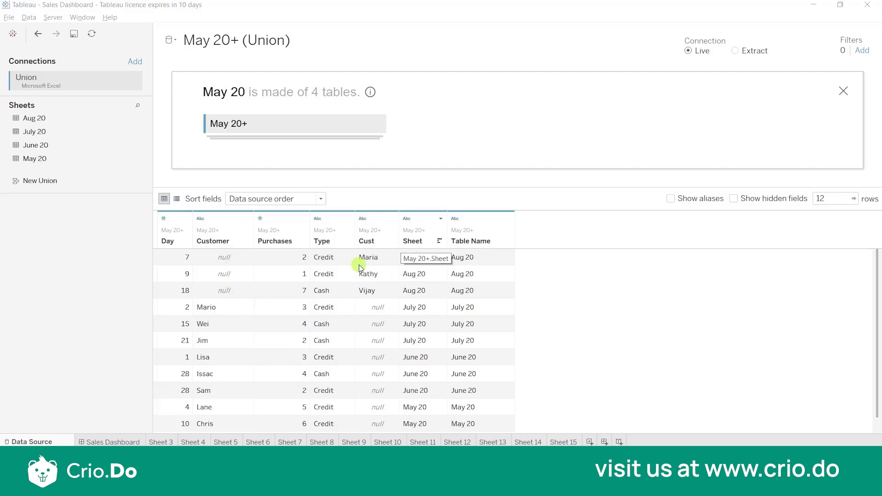
pyautogui.scroll(-1, 373, 339)
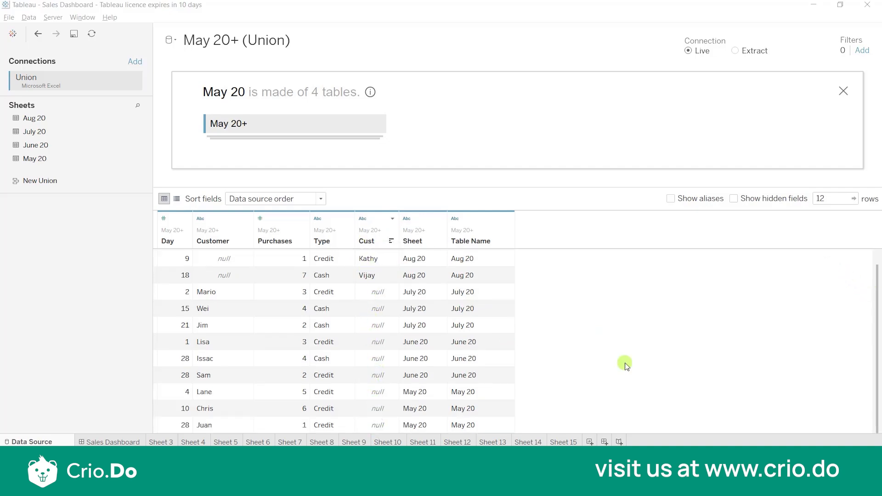
pyautogui.scroll(1, 628, 367)
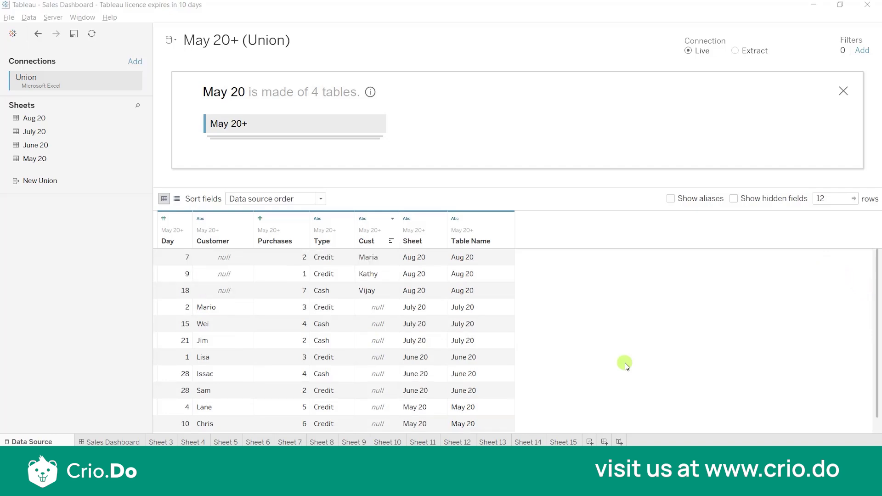
pyautogui.scroll(-1, 627, 367)
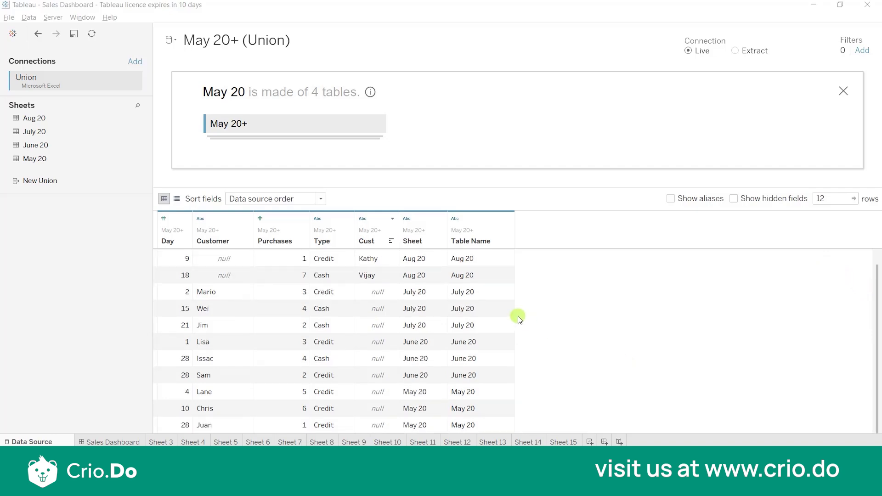
pyautogui.scroll(1, 420, 283)
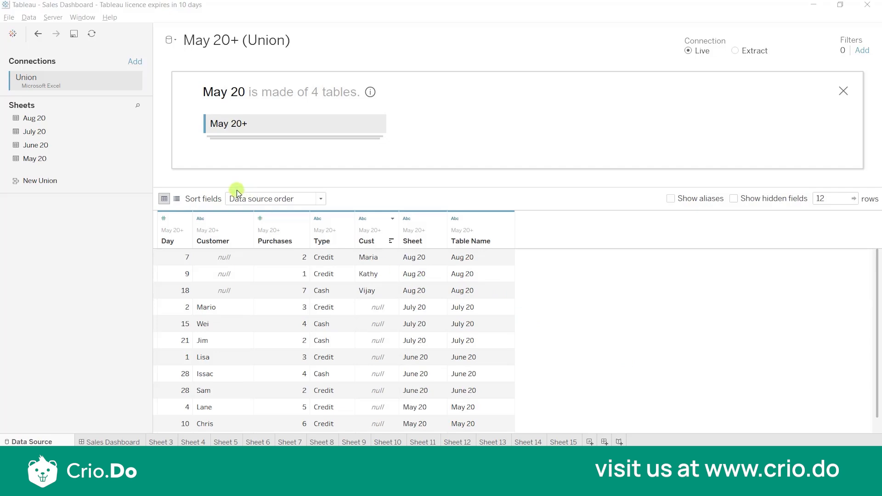
pyautogui.click(227, 223)
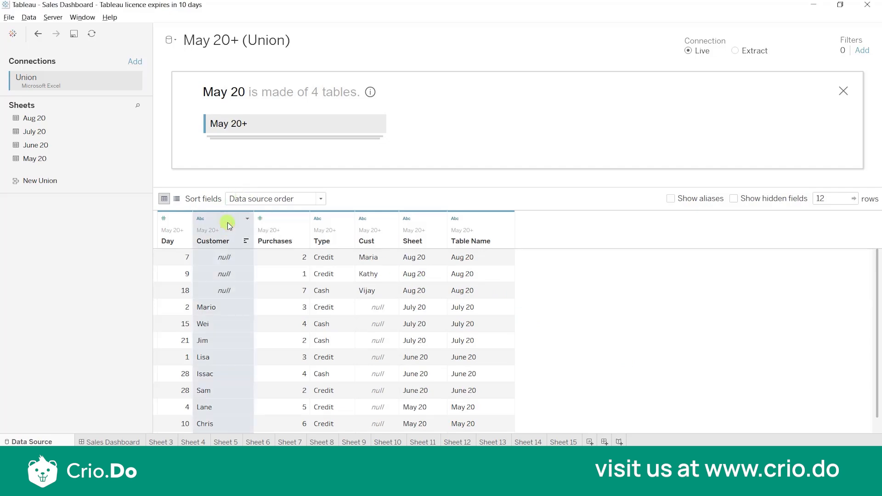
pyautogui.keyDown('ctrl'); pyautogui.click(421, 225); pyautogui.keyUp('ctrl')
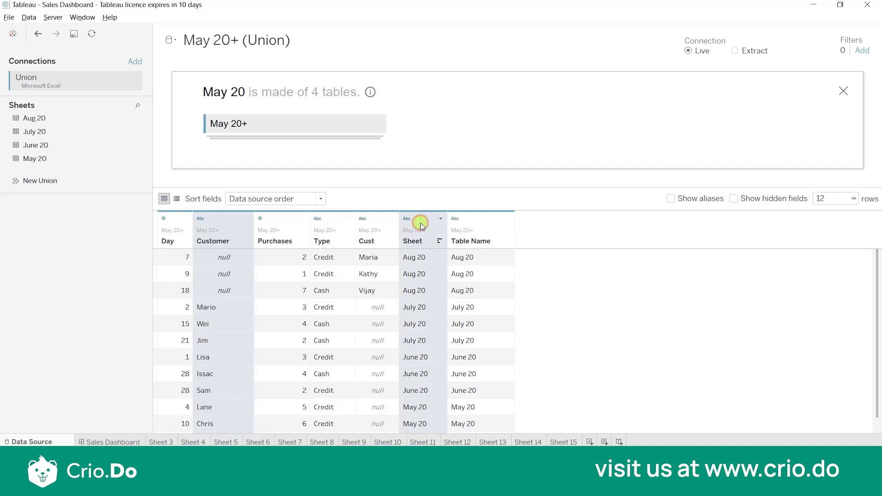
pyautogui.click(364, 223)
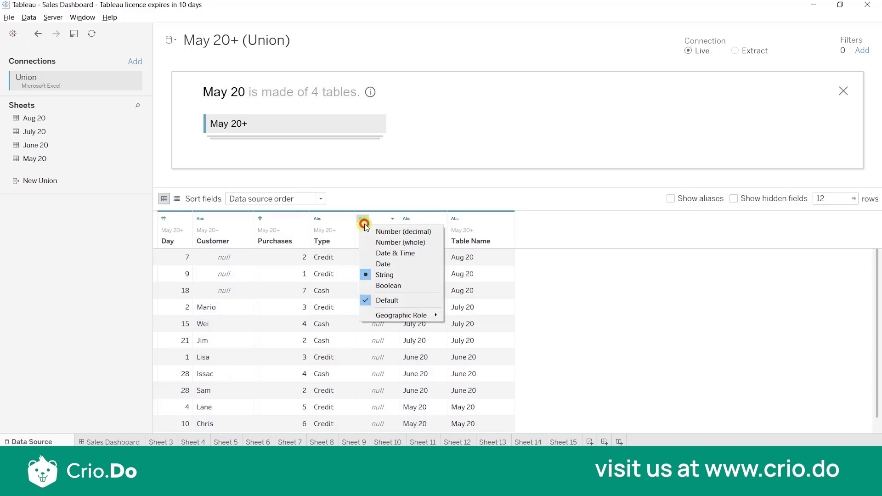
pyautogui.click(220, 223)
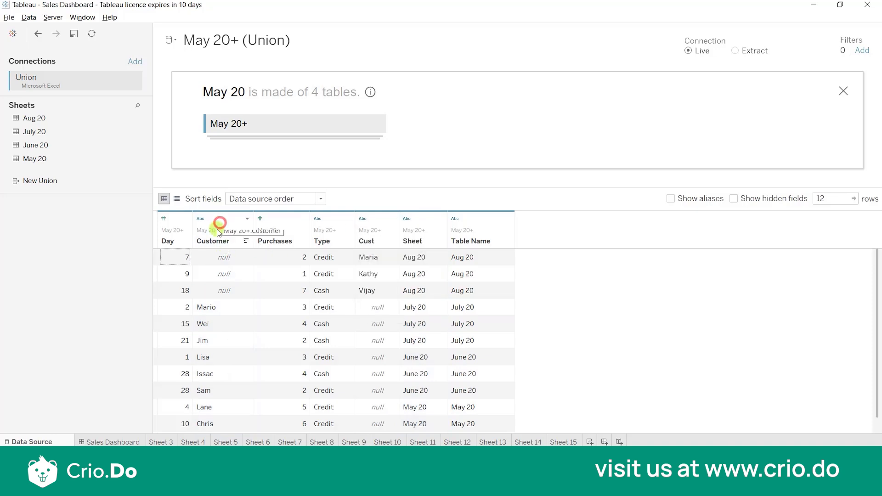
# - Merge the mismatched Customer and Cust fields of the union and review the merged rows
pyautogui.click(217, 233)
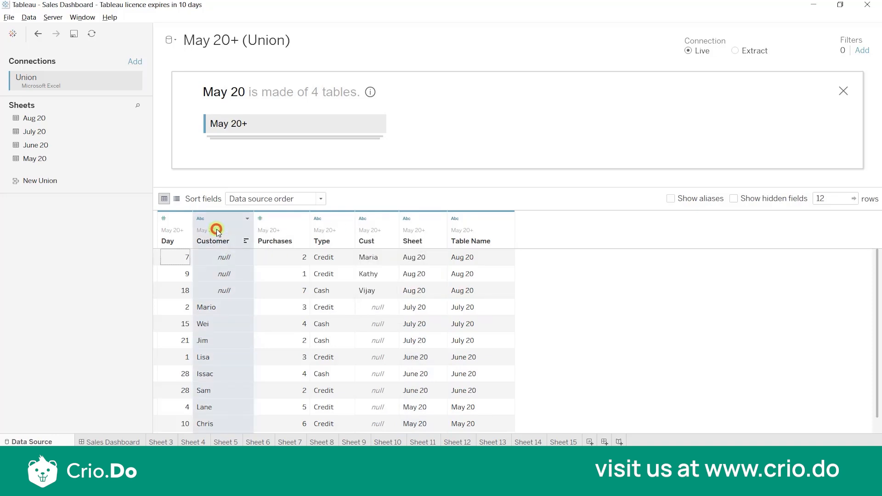
pyautogui.keyDown('ctrl'); pyautogui.click(380, 235); pyautogui.keyUp('ctrl')
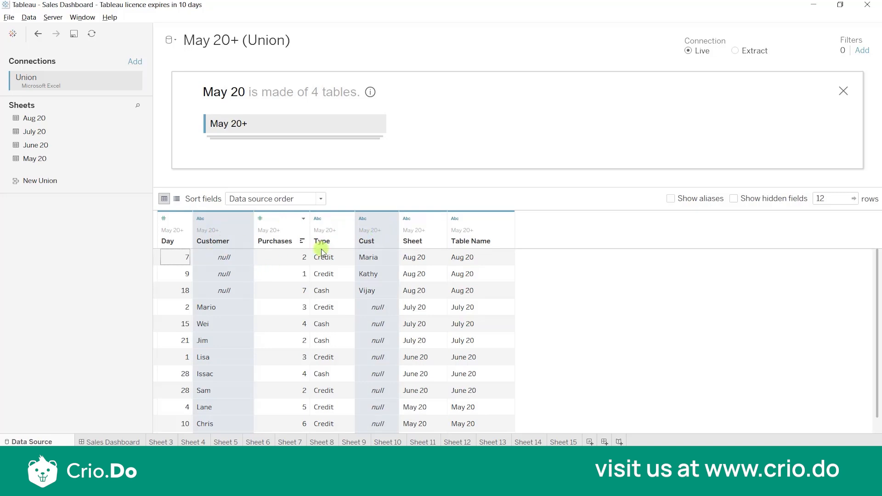
pyautogui.rightClick(374, 235)
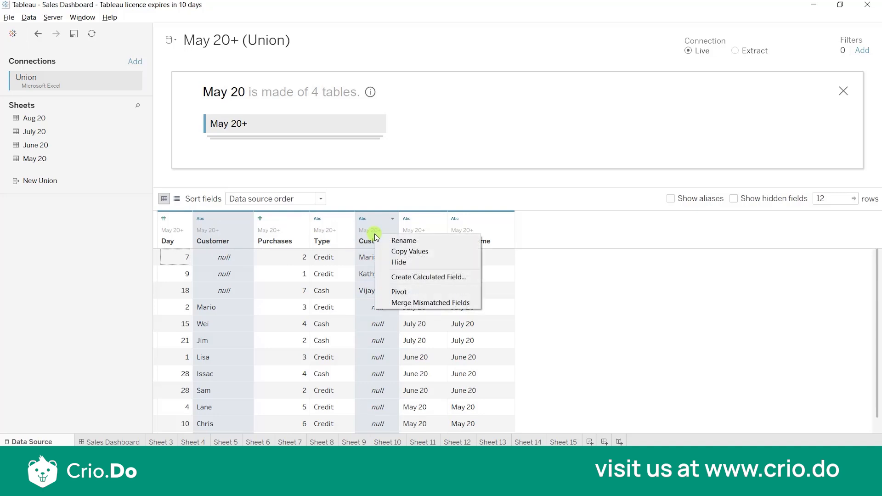
pyautogui.click(416, 303)
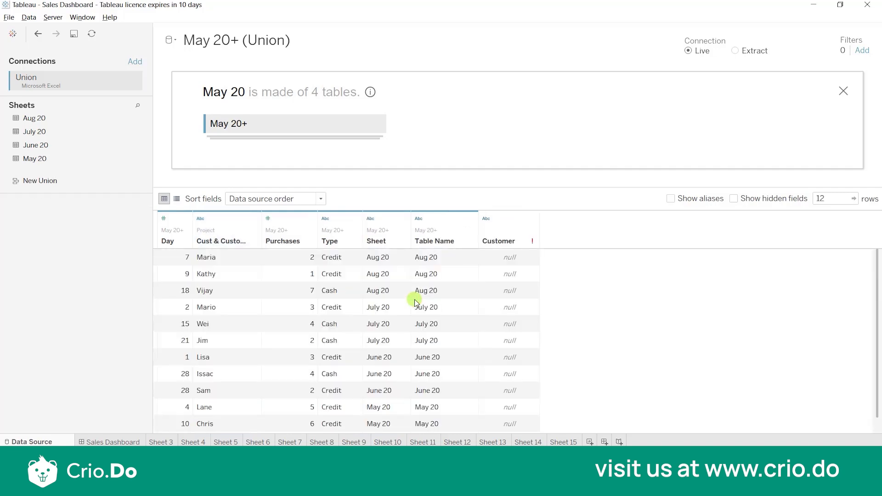
pyautogui.scroll(-1, 228, 347)
pyautogui.scroll(1, 228, 347)
pyautogui.scroll(-1, 543, 375)
pyautogui.scroll(1, 523, 355)
pyautogui.scroll(-1, 523, 355)
pyautogui.scroll(1, 520, 349)
# - Delete the leftover empty Customer field and rename the merged Cust & Customer field to Customer
pyautogui.click(533, 218)
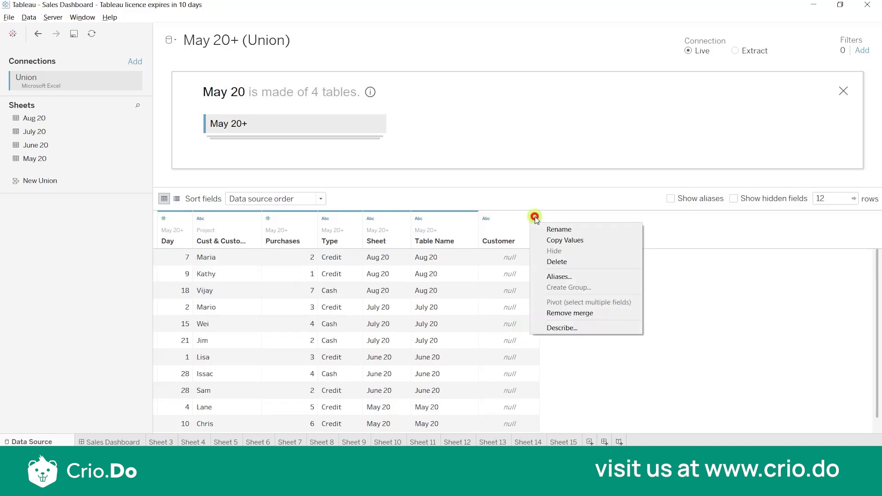
pyautogui.click(565, 261)
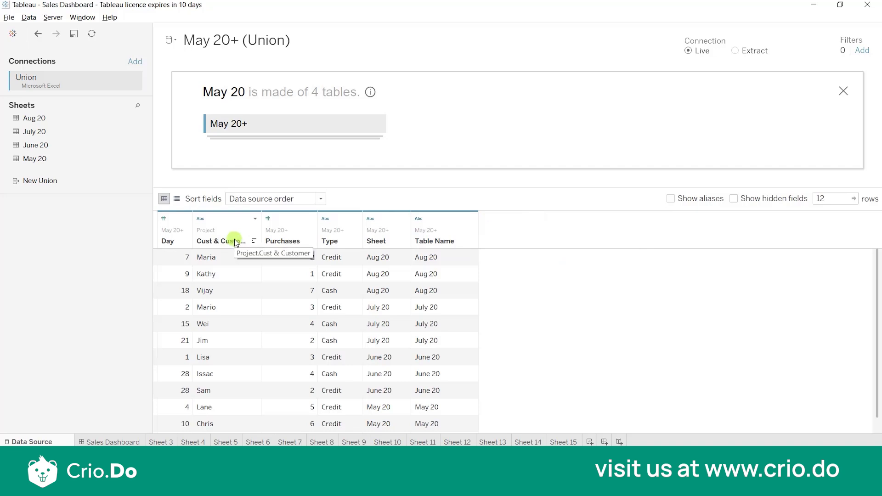
pyautogui.click(254, 219)
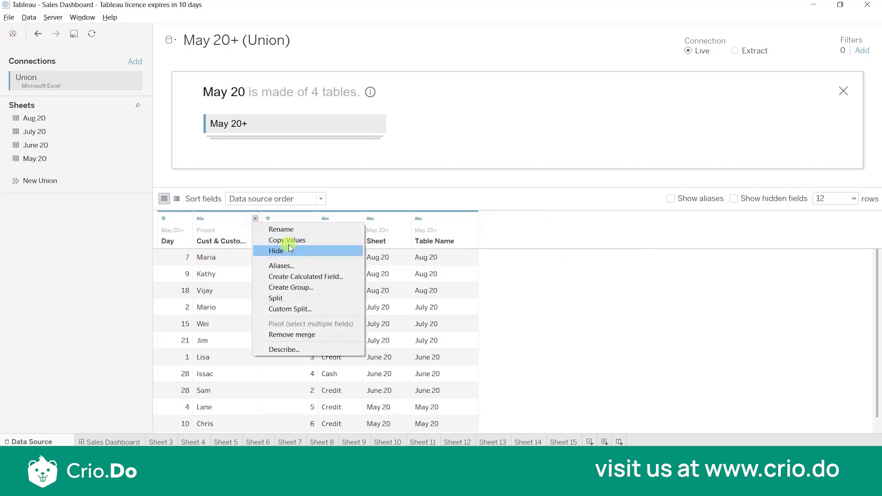
pyautogui.click(283, 231)
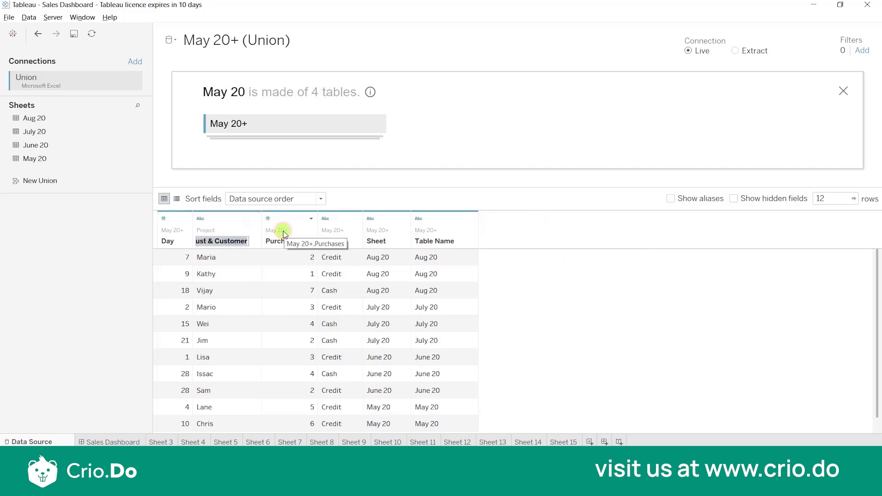
pyautogui.write('Customer')
pyautogui.click(546, 354)
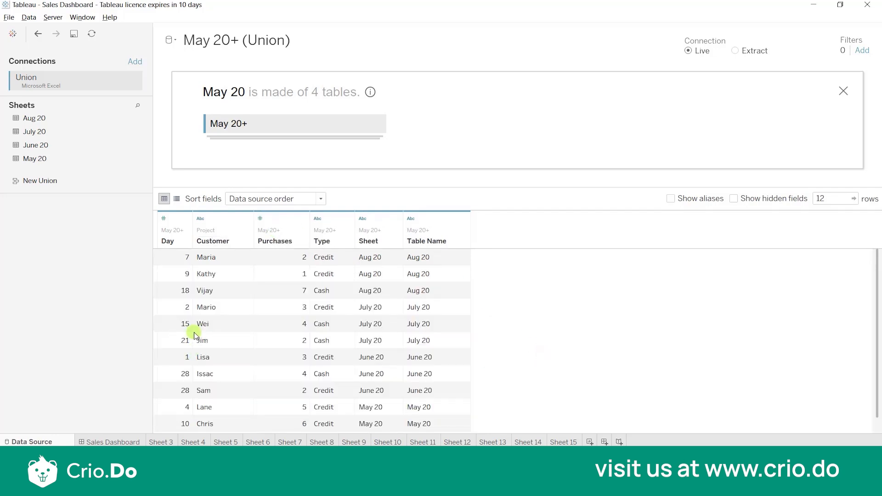
# - Add the merged Customer field to the rows of Sheet 15, between Day and Type
pyautogui.scroll(-1, 194, 334)
pyautogui.scroll(1, 194, 335)
pyautogui.click(558, 442)
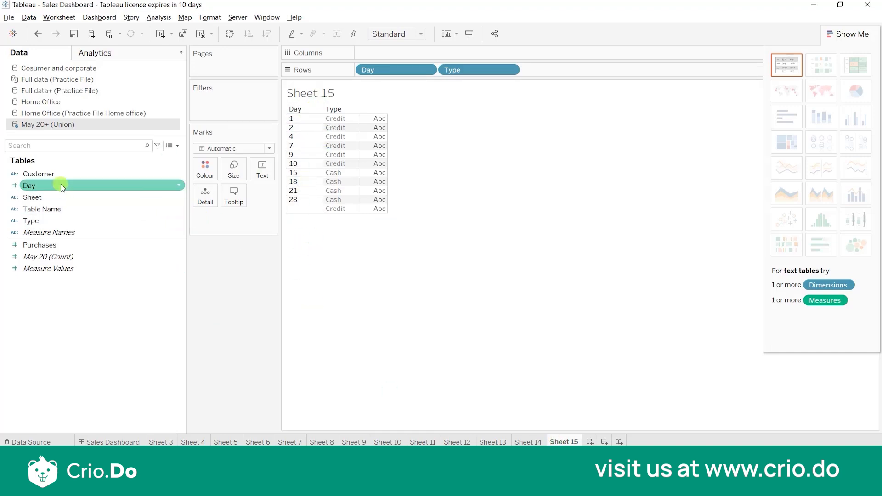
pyautogui.moveTo(56, 172); pyautogui.dragTo(421, 201)
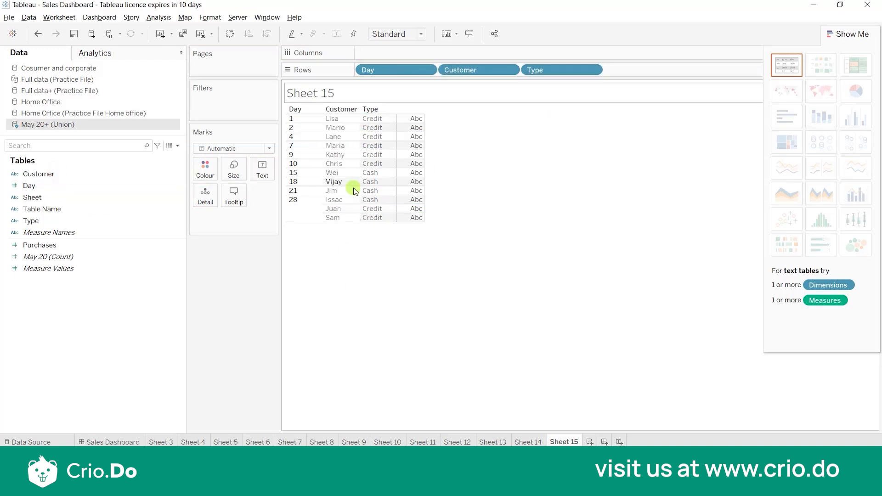
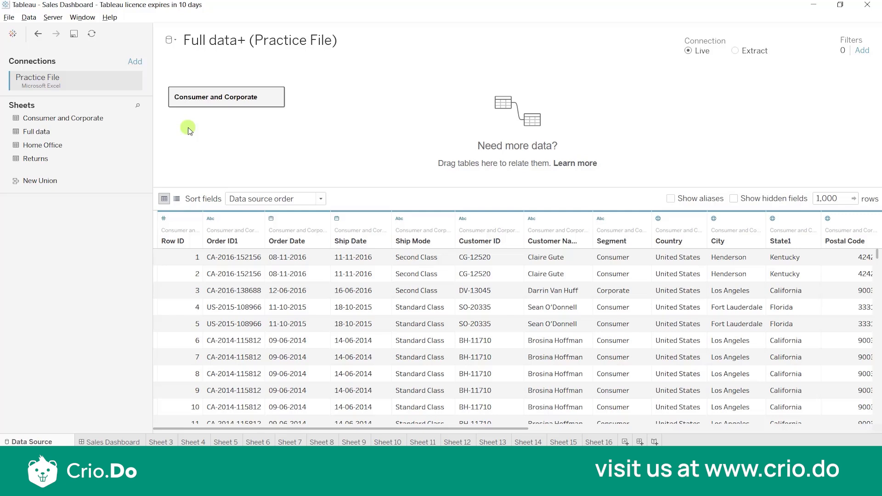
# - Union the Home Office sheet with the Consumer and Corporate table in the Full data+ (Practice File) data source
pyautogui.moveTo(63, 146); pyautogui.dragTo(214, 112)
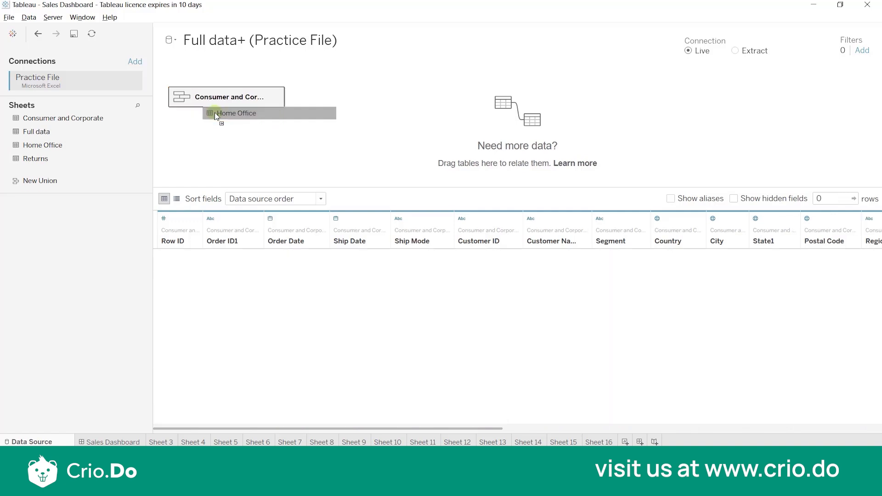
pyautogui.click(621, 276)
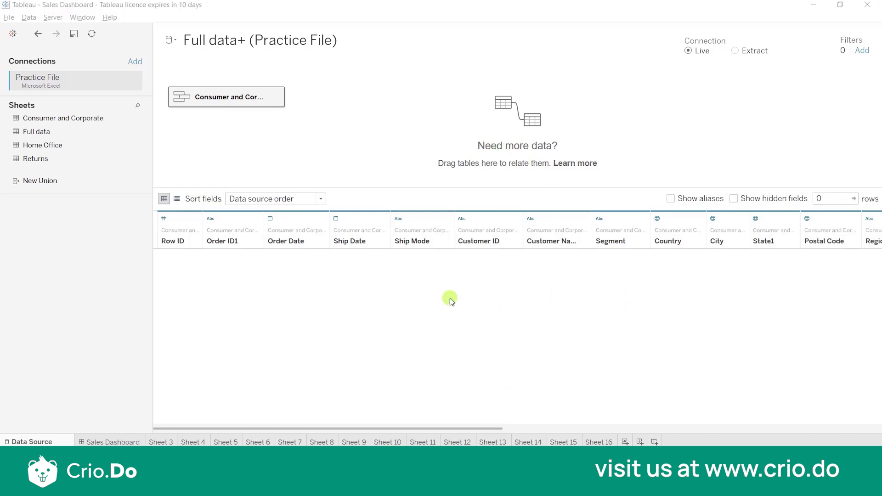
# - Create a new worksheet and add Segment from Full data+ (Practice File) to its rows
pyautogui.click(630, 442)
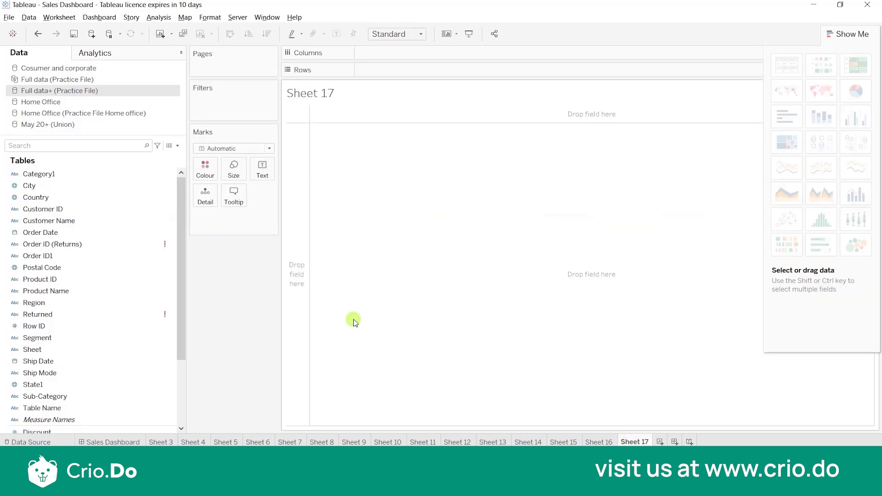
pyautogui.click(148, 188)
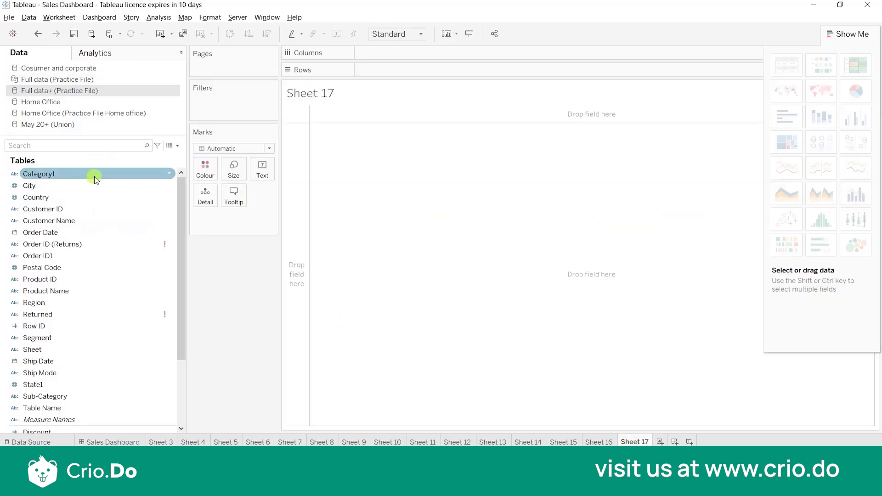
pyautogui.doubleClick(76, 341)
pyautogui.click(307, 207)
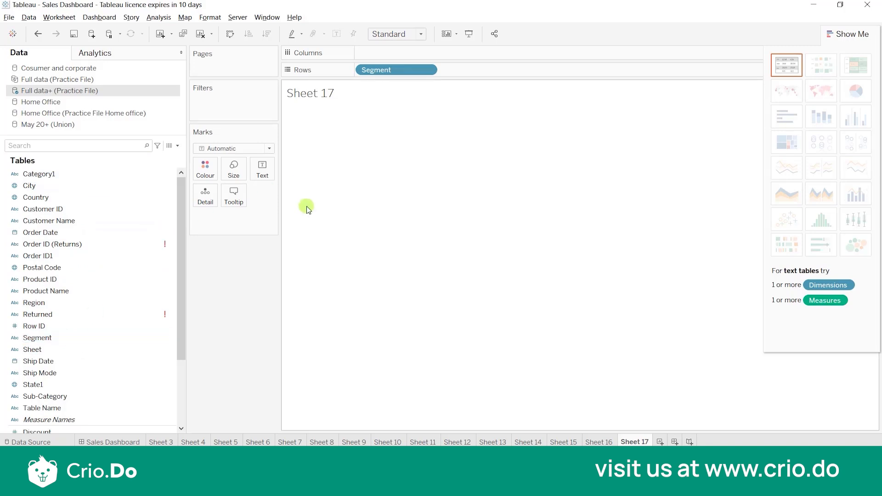
# - Edit the Consumer and Corporate union in Full data+ (Practice File), removing the Home Office sheet and adding it back
pyautogui.rightClick(124, 89)
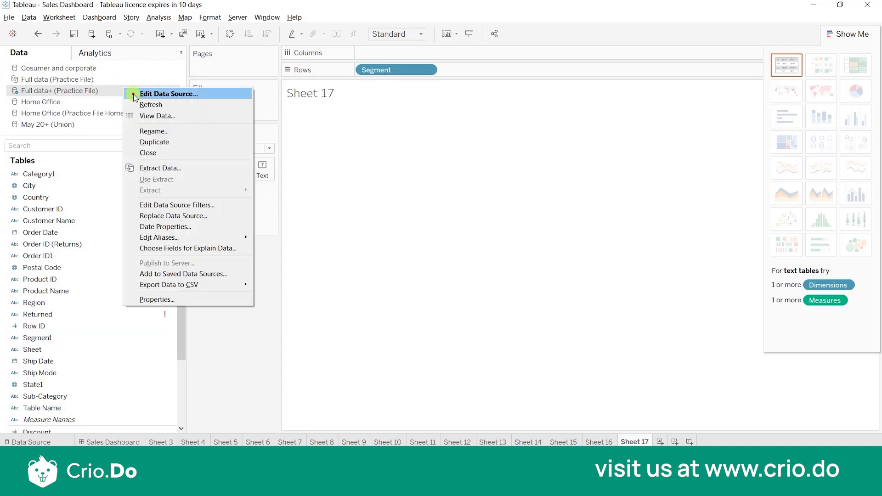
pyautogui.click(132, 91)
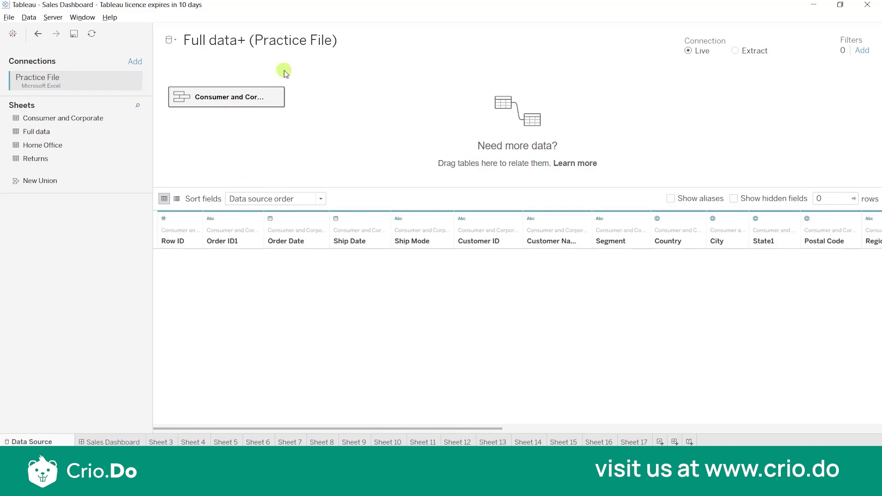
pyautogui.click(274, 100)
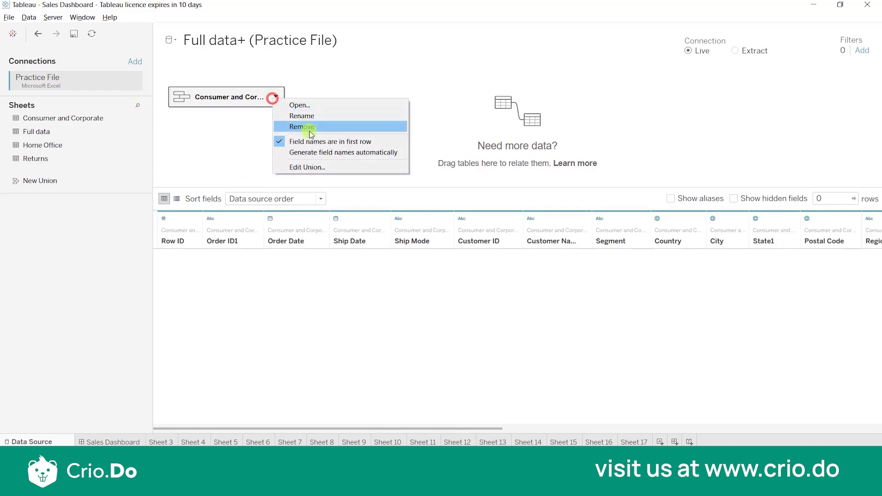
pyautogui.click(311, 166)
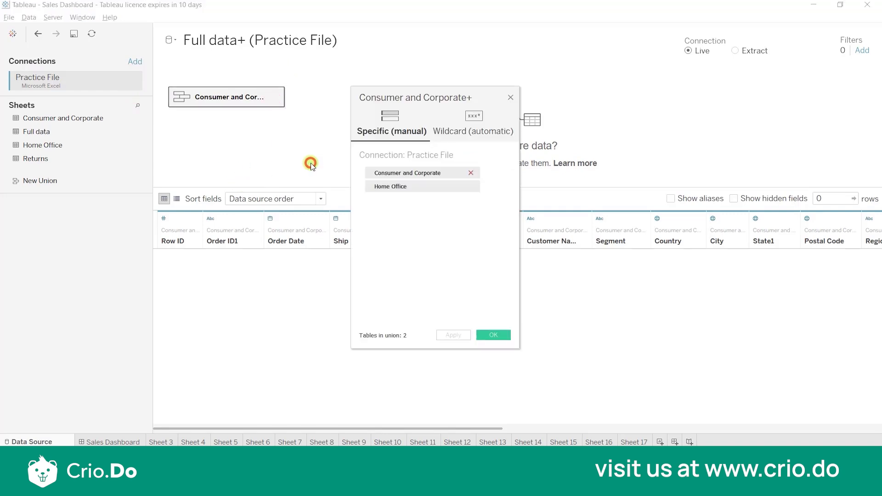
pyautogui.click(473, 187)
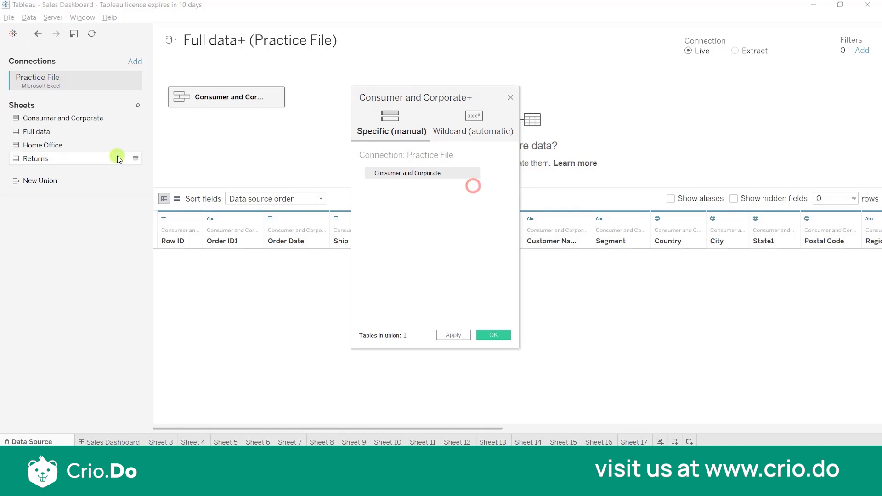
pyautogui.moveTo(72, 147); pyautogui.dragTo(394, 213)
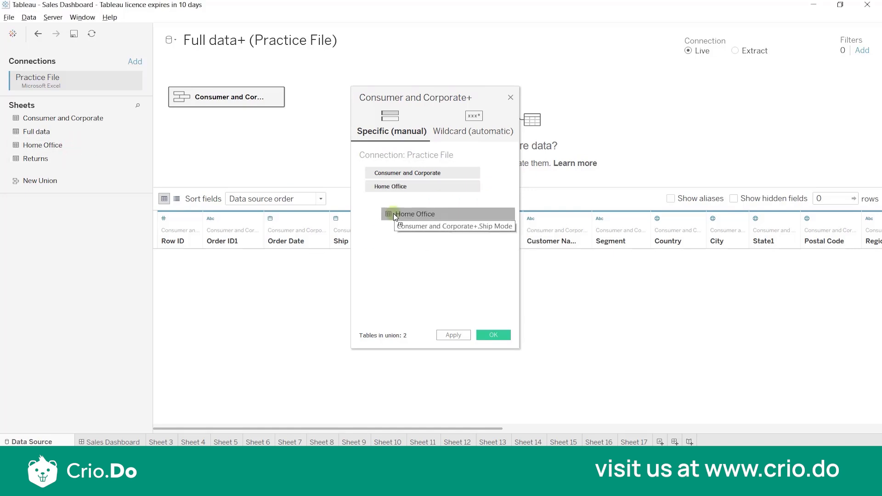
pyautogui.click(461, 335)
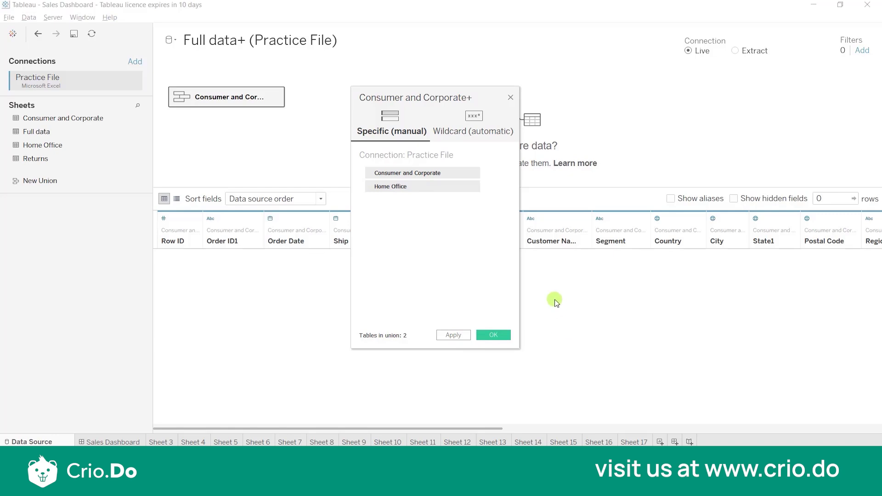
pyautogui.moveTo(414, 104); pyautogui.dragTo(97, 92)
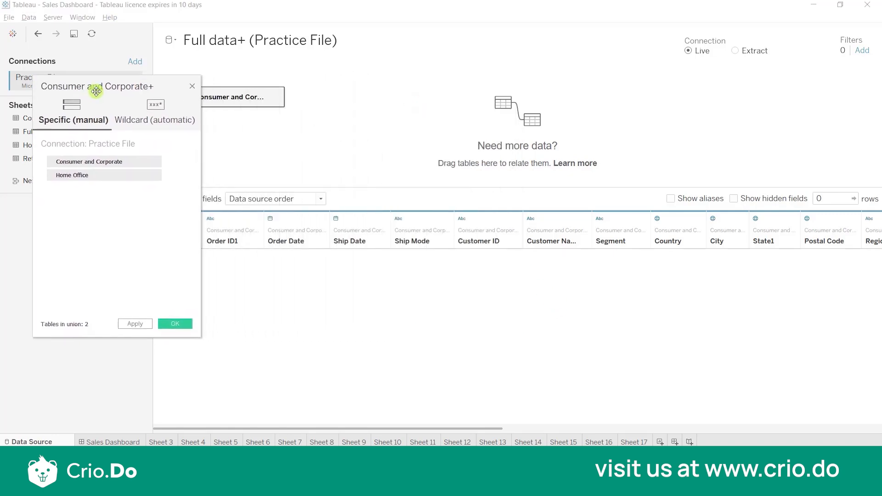
pyautogui.click(192, 87)
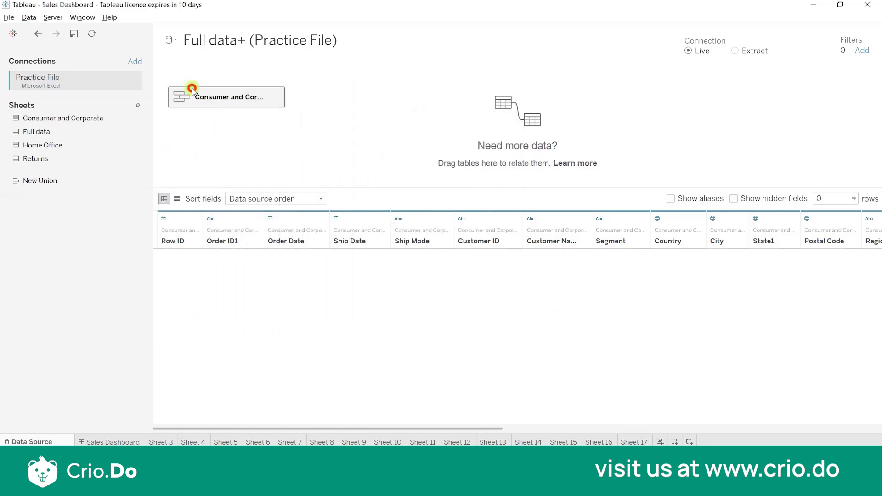
# - Rename the Order ID1 field of the union table to Order ID
pyautogui.click(233, 242)
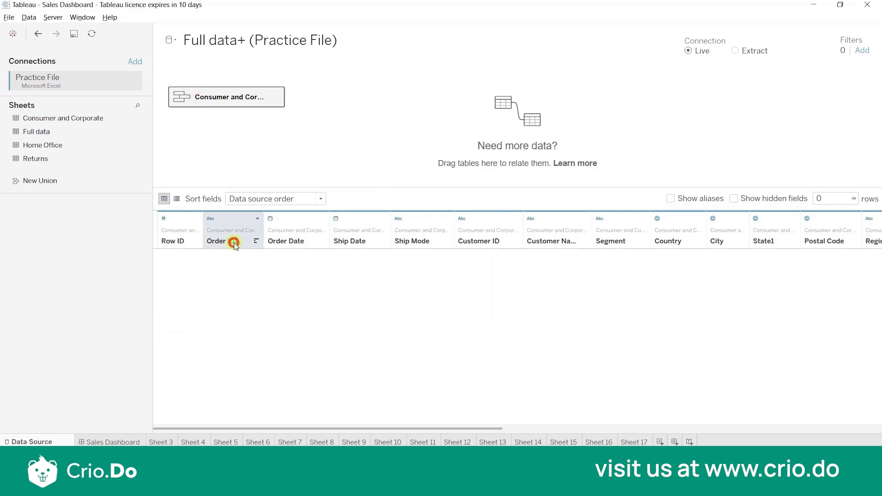
pyautogui.rightClick(235, 243)
pyautogui.click(255, 249)
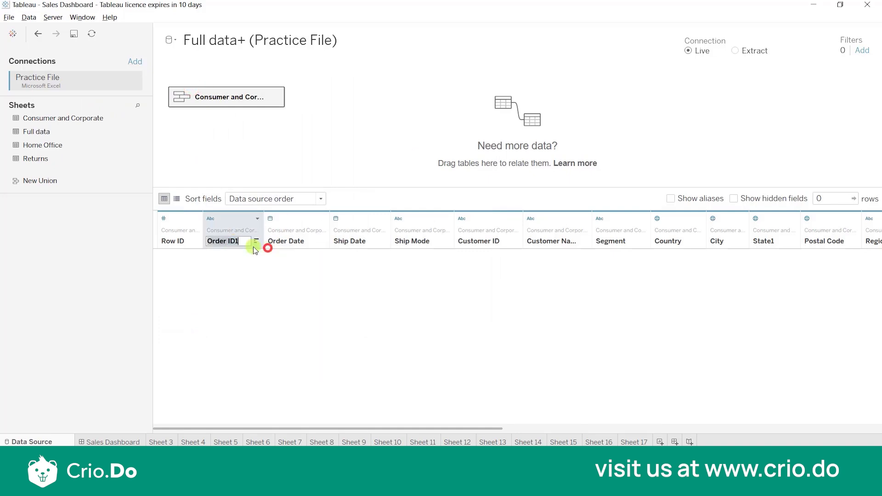
pyautogui.click(247, 242)
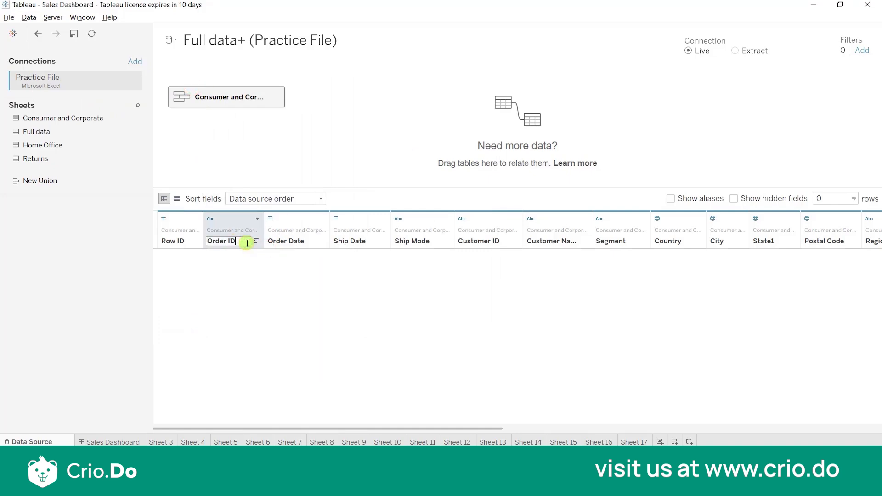
pyautogui.click(230, 223)
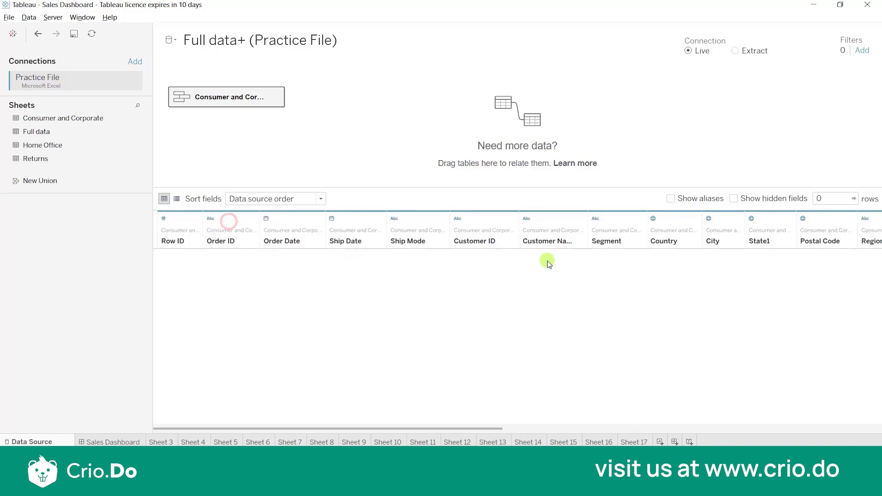
# - Rename the State1 field of the union table to State
pyautogui.rightClick(780, 244)
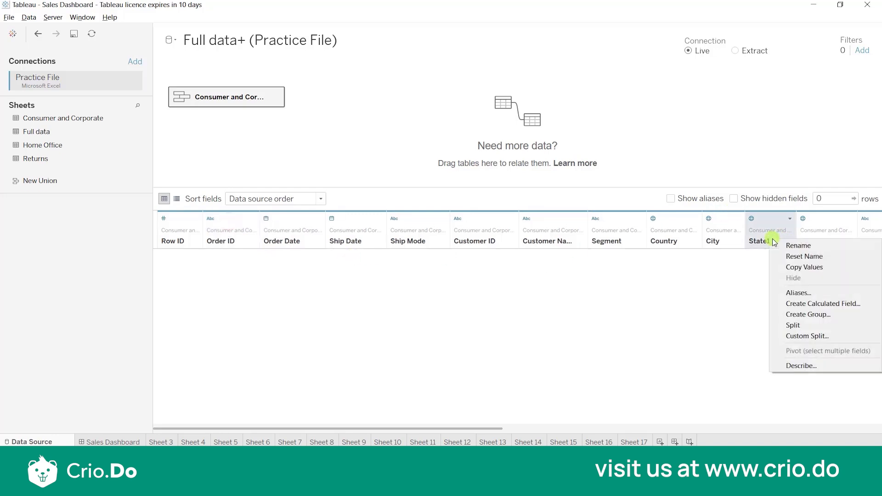
pyautogui.click(800, 247)
pyautogui.click(780, 241)
pyautogui.press('BackSpace')
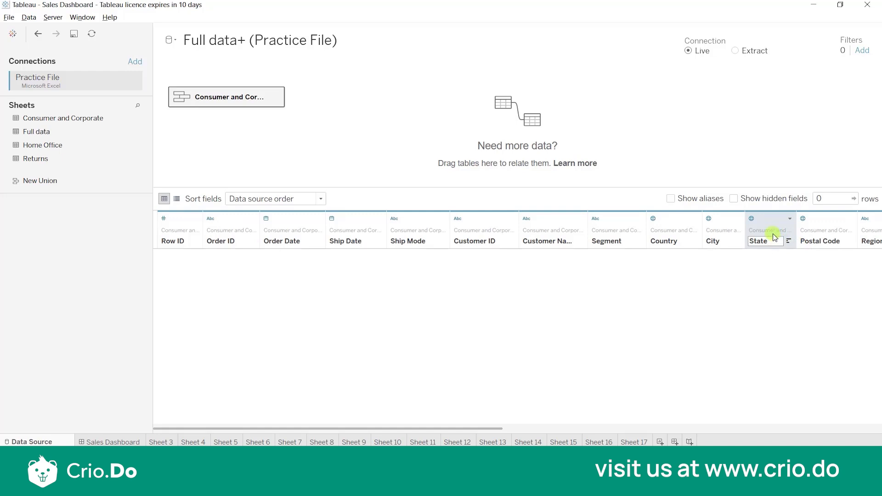
pyautogui.click(771, 230)
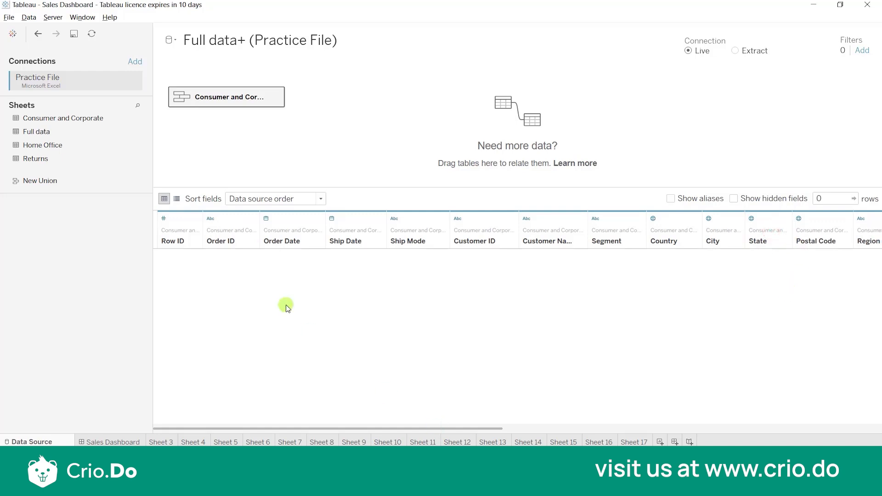
# - Delete the invalid Order ID (Returns) and Returned fields from the data source's field list
pyautogui.click(177, 199)
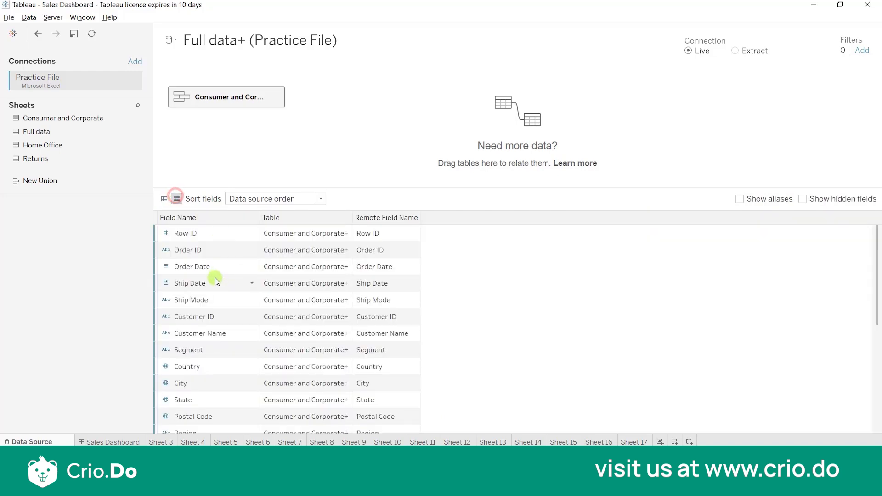
pyautogui.scroll(-4, 226, 299)
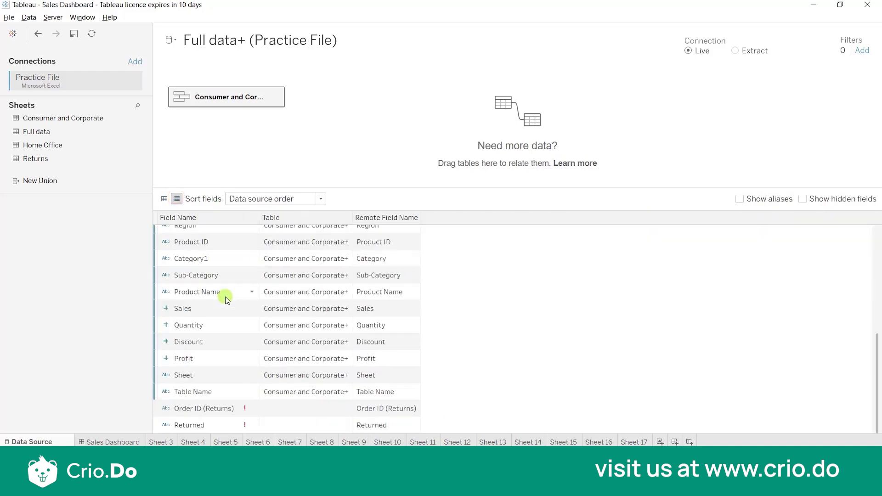
pyautogui.click(252, 410)
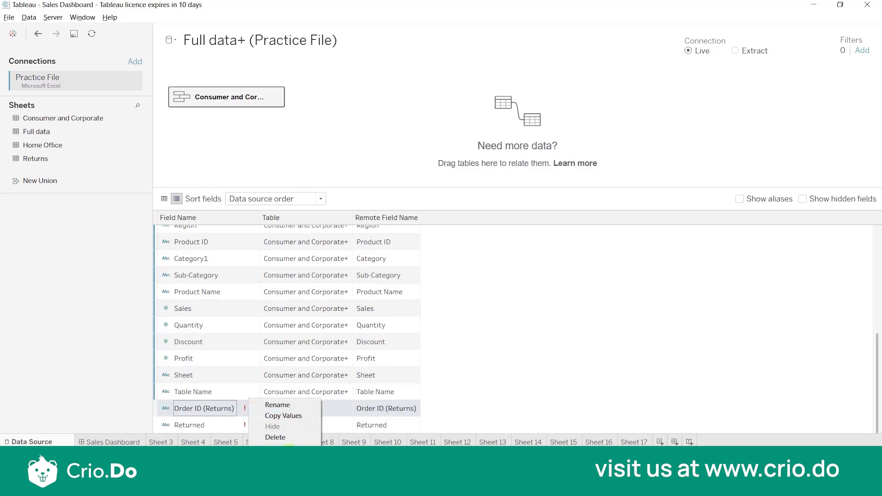
pyautogui.click(278, 438)
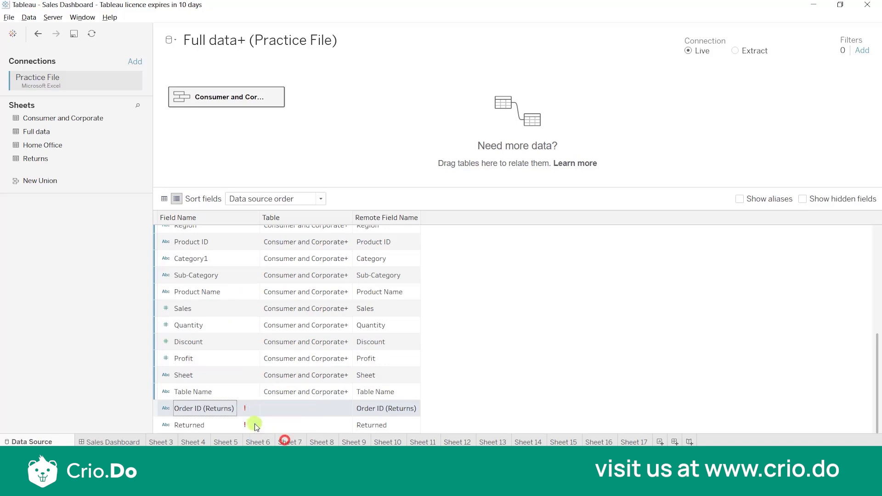
pyautogui.click(239, 426)
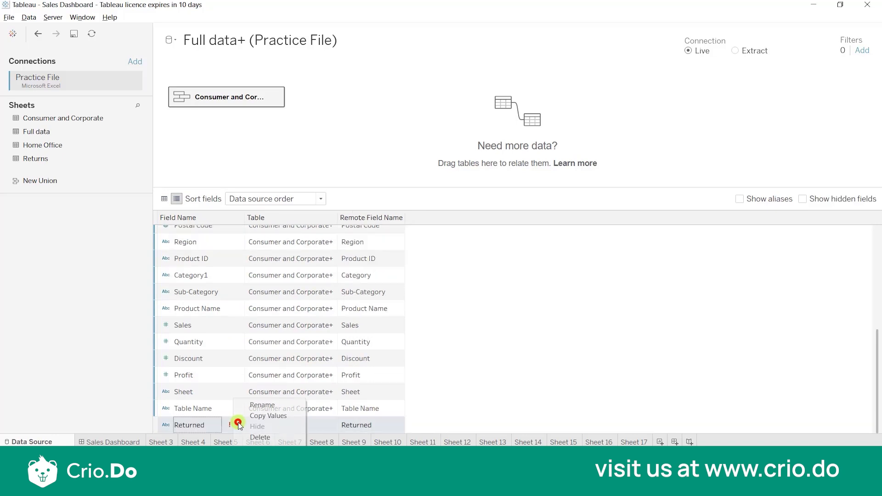
pyautogui.click(261, 437)
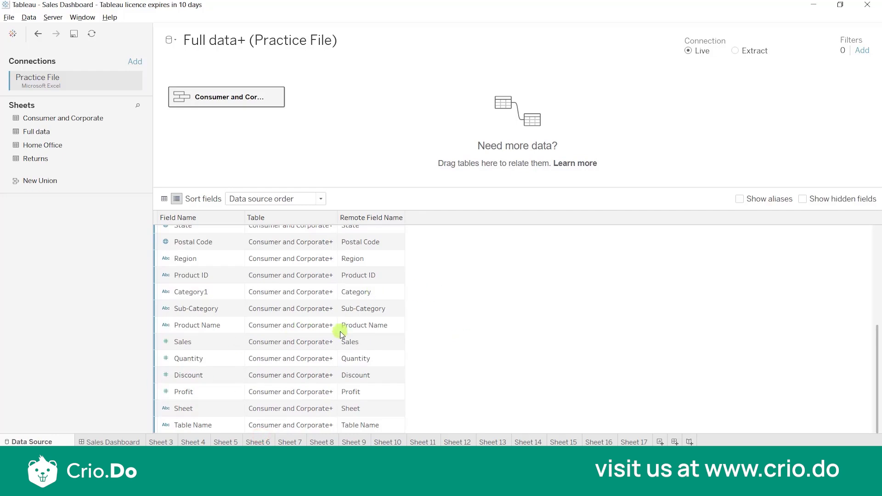
# - Remove the Consumer and Corporate union table from the Full data+ (Practice File) data source
pyautogui.scroll(5, 341, 334)
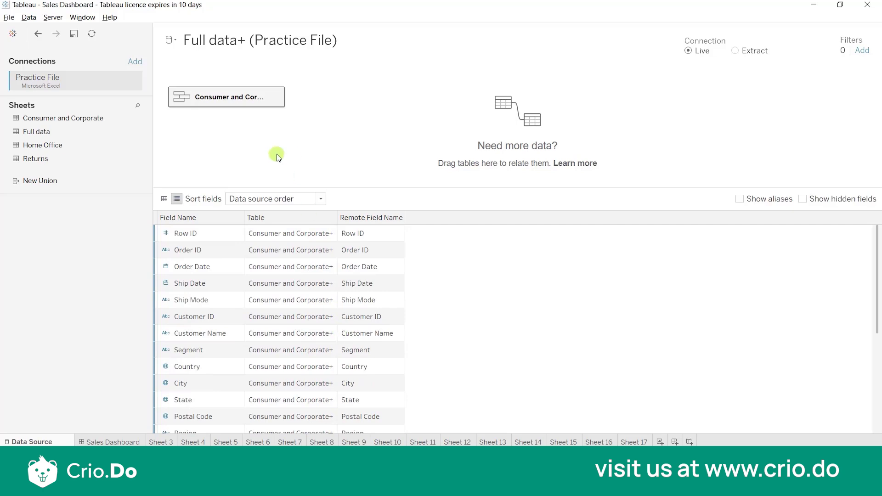
pyautogui.moveTo(239, 100)
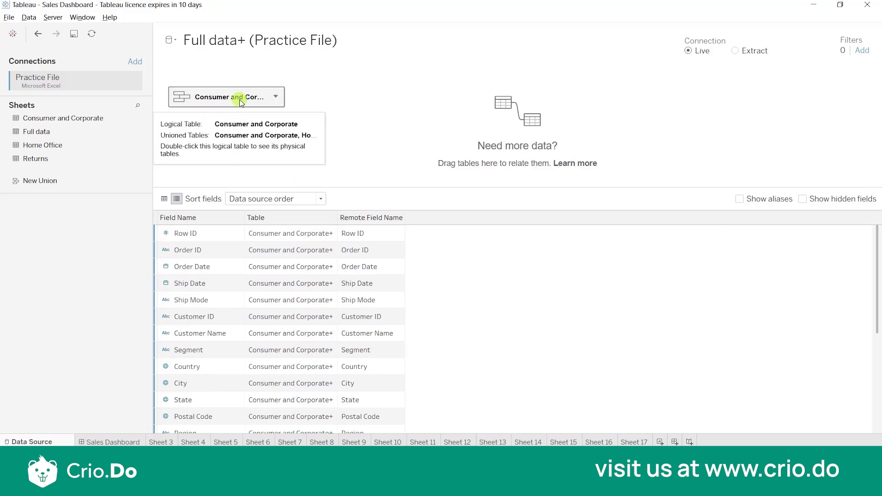
pyautogui.click(275, 98)
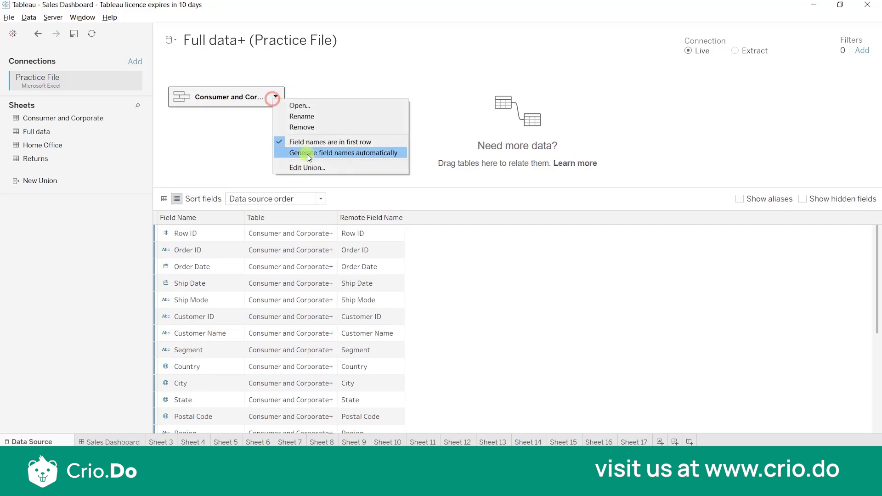
pyautogui.click(320, 125)
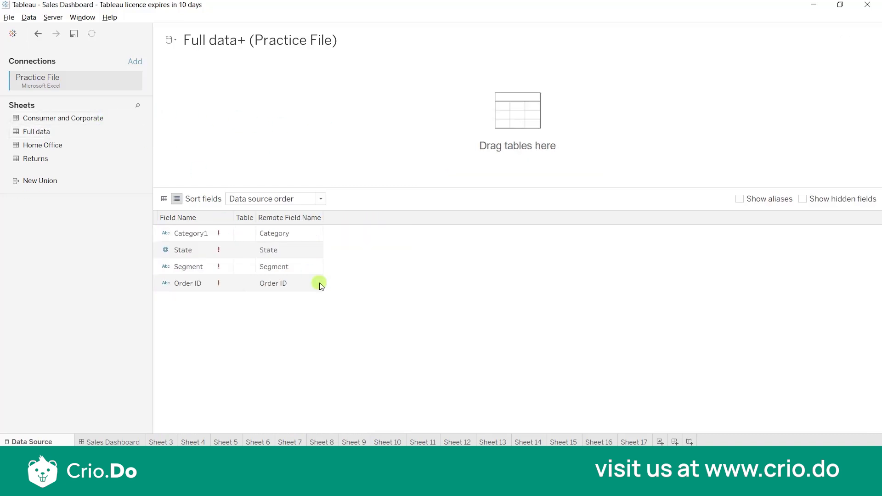
# - Add the Consumer and Corporate sheet to the empty data source and union the Home Office sheet beneath it
pyautogui.moveTo(40, 117); pyautogui.dragTo(260, 115)
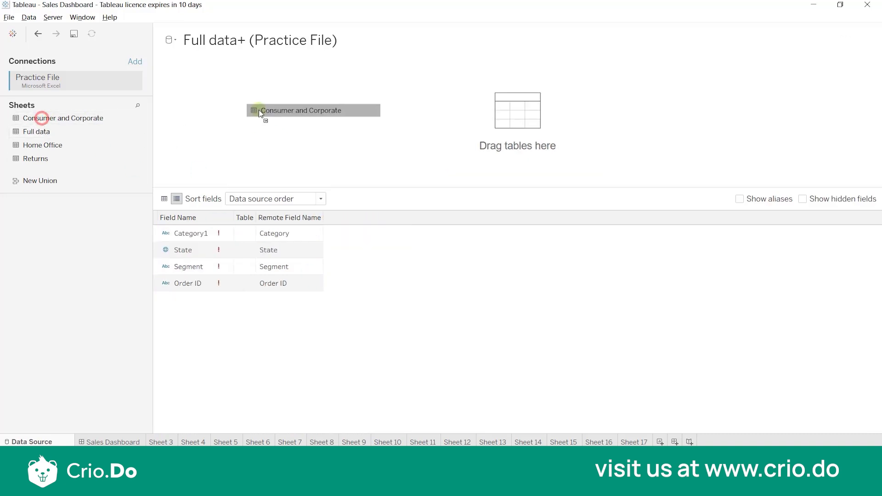
pyautogui.doubleClick(201, 97)
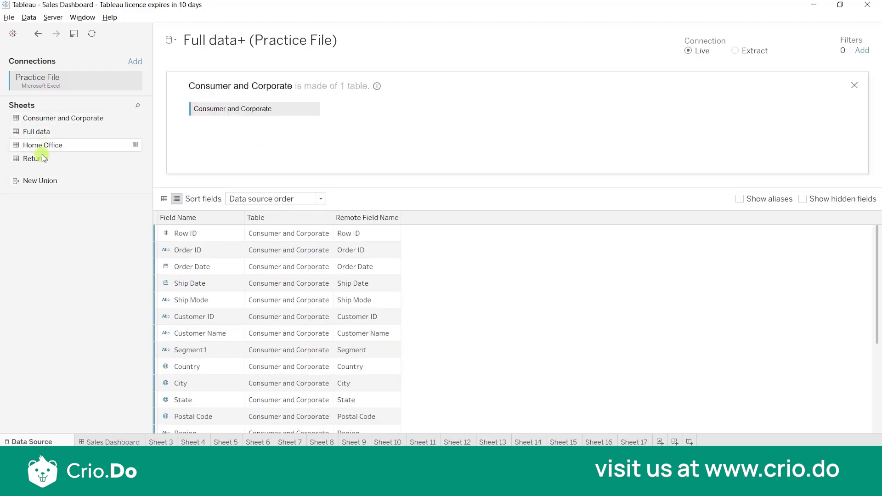
pyautogui.moveTo(40, 151); pyautogui.dragTo(224, 123)
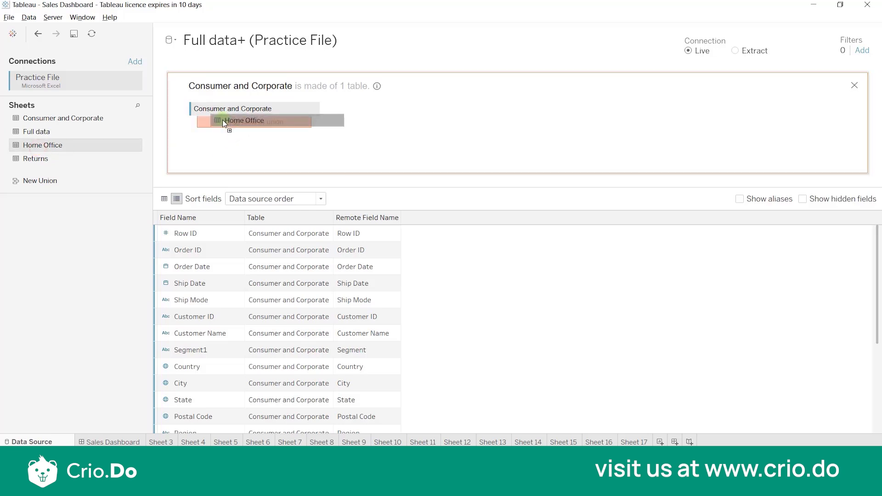
pyautogui.moveTo(222, 120); pyautogui.dragTo(223, 119)
# - Review the rebuilt union's field list, its data grid and the sheets it combines
pyautogui.scroll(-4, 352, 328)
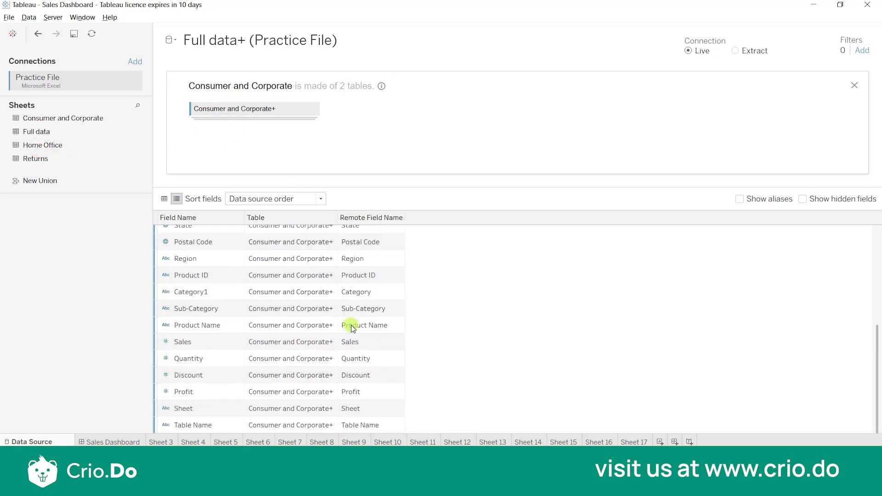
pyautogui.scroll(4, 352, 328)
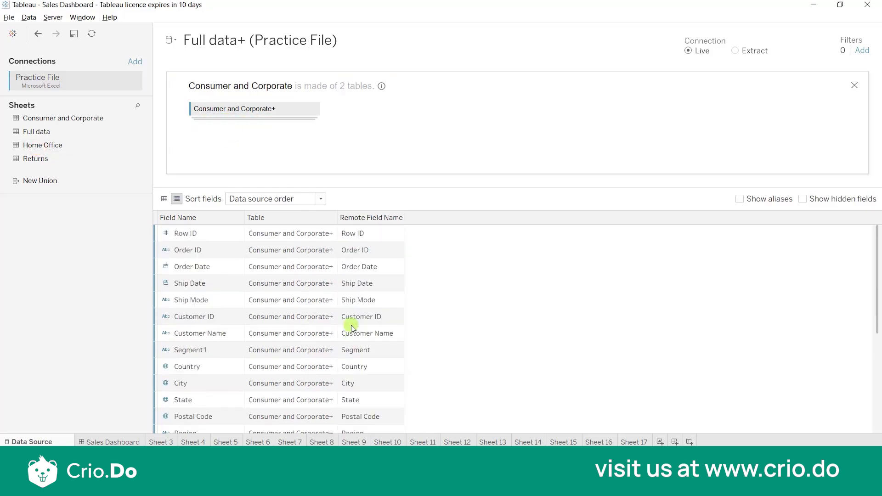
pyautogui.click(163, 198)
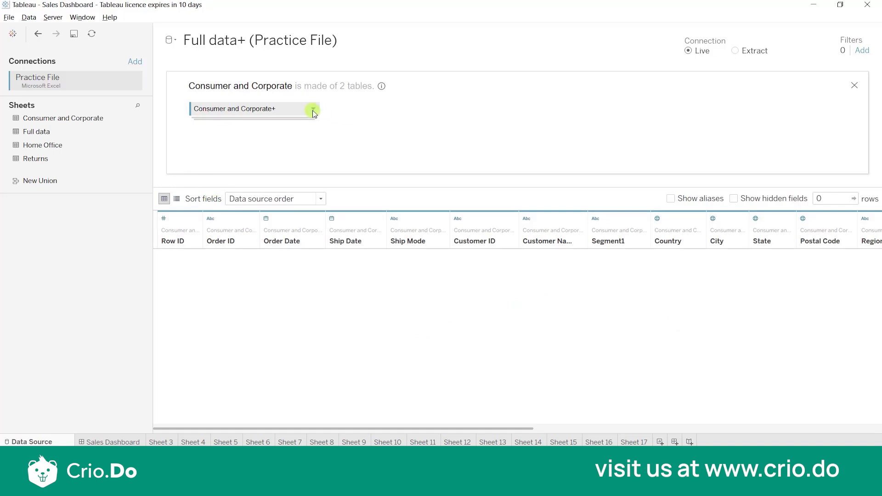
pyautogui.doubleClick(285, 107)
pyautogui.click(303, 148)
pyautogui.click(315, 109)
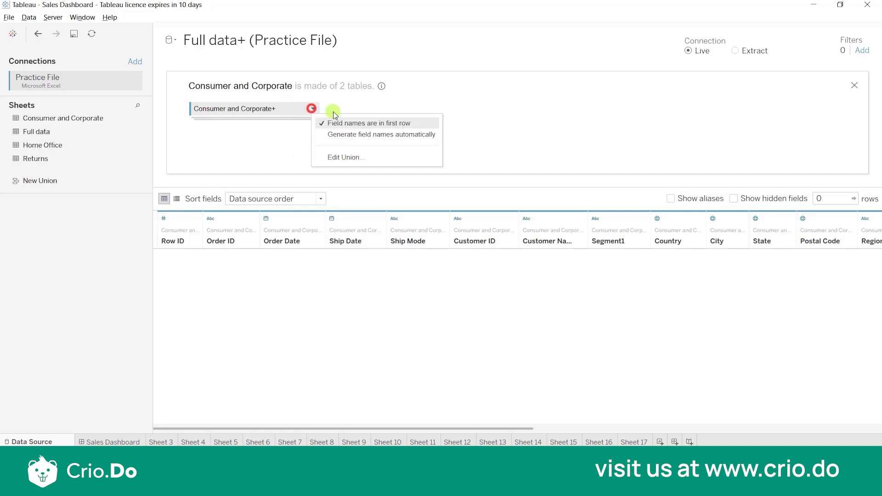
pyautogui.click(344, 157)
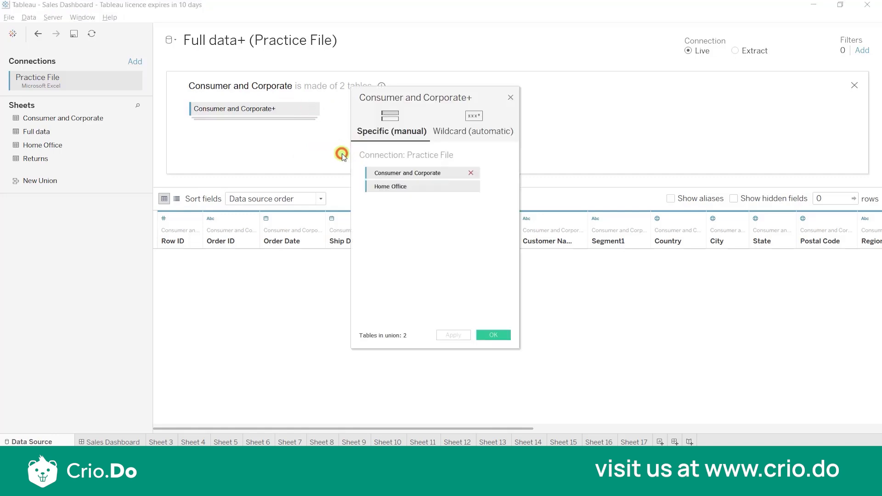
pyautogui.click(510, 99)
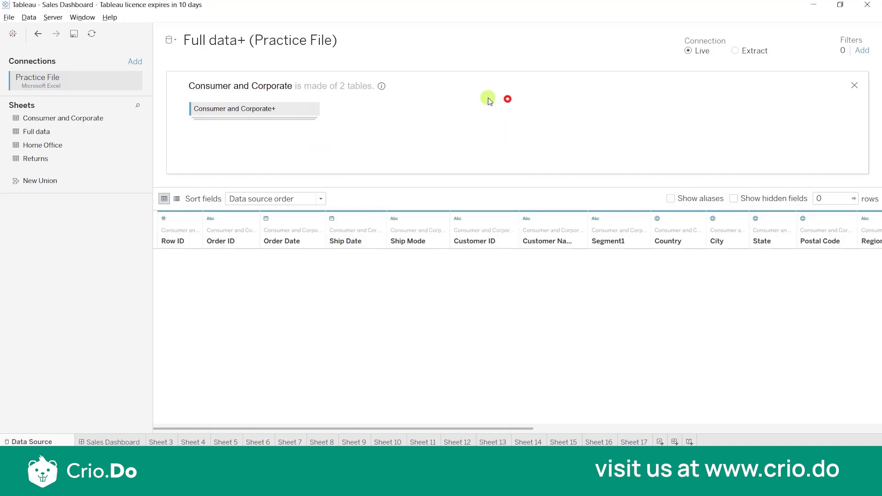
# - Leave the union's physical table view and remove the Consumer and Corporate union table from the Full data+ (Practice File) data source
pyautogui.click(314, 111)
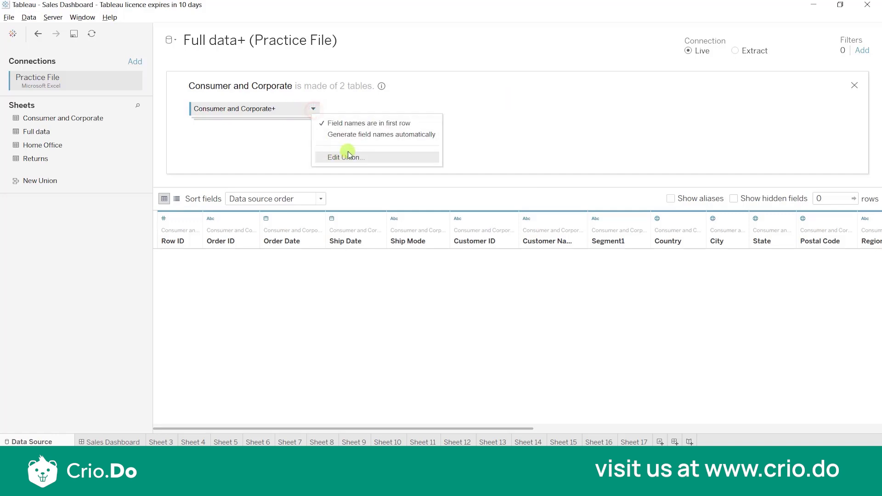
pyautogui.click(270, 138)
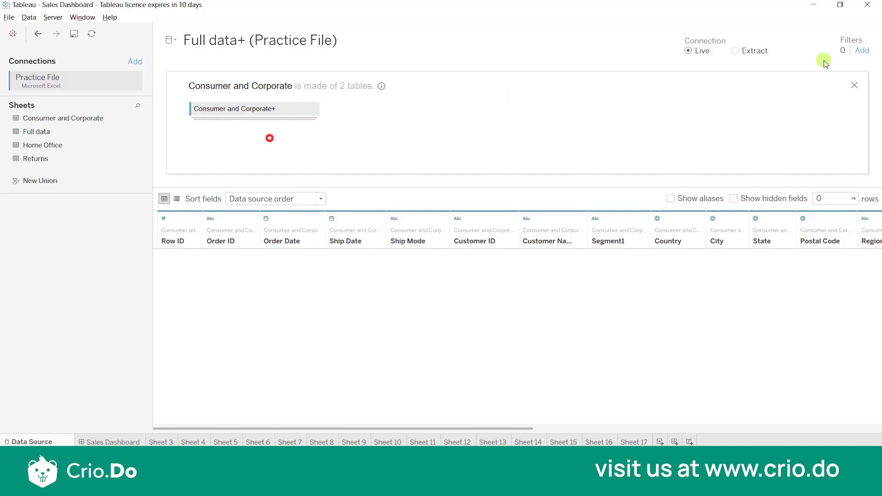
pyautogui.click(855, 84)
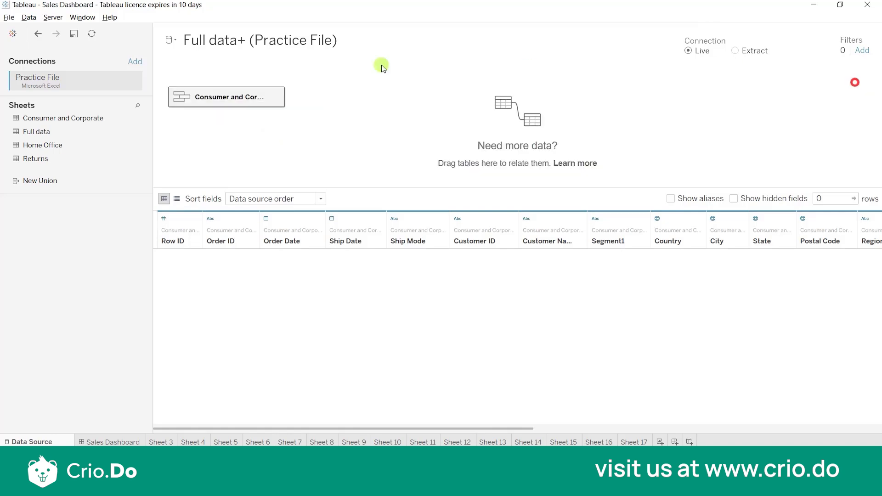
pyautogui.click(274, 99)
pyautogui.click(309, 126)
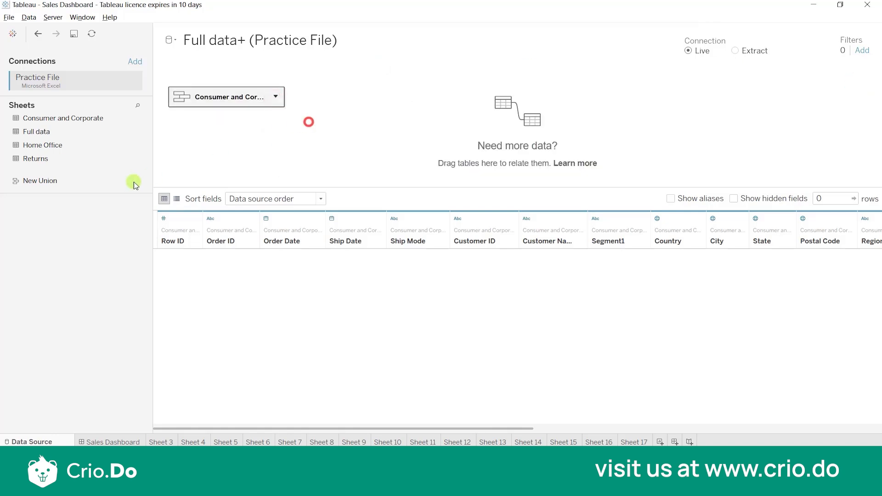
# - Create a new manual union combining the Consumer and Corporate and Home Office sheets in the empty data source
pyautogui.moveTo(51, 182); pyautogui.dragTo(250, 142)
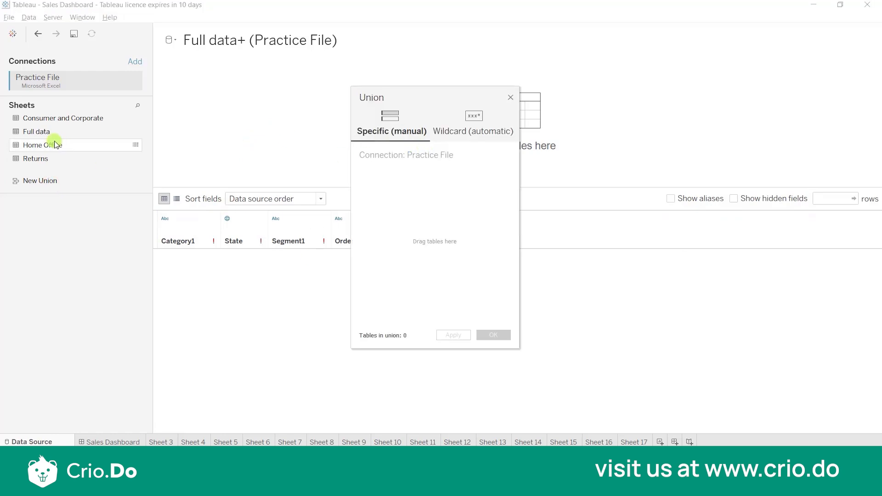
pyautogui.moveTo(43, 119); pyautogui.dragTo(395, 189)
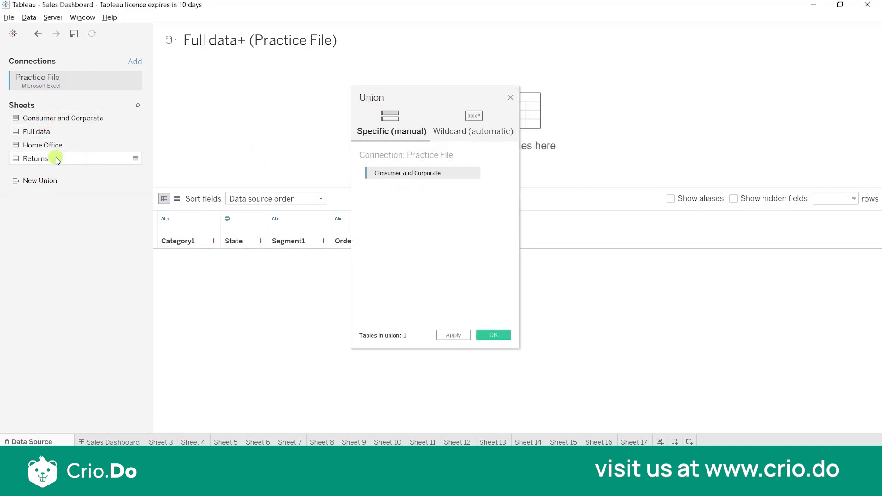
pyautogui.moveTo(42, 145); pyautogui.dragTo(417, 221)
pyautogui.click(490, 335)
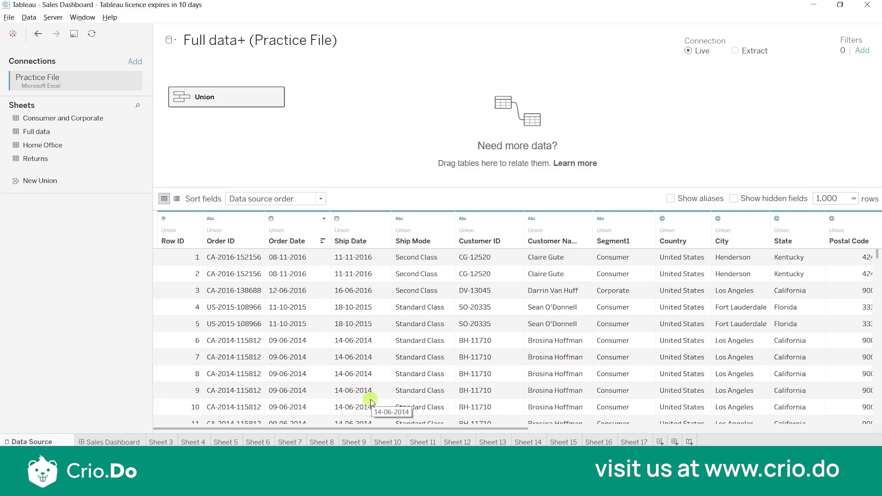
# - Review the new union's data grid and field list, and check the Segment1 values on Sheet 17
pyautogui.moveTo(386, 429); pyautogui.dragTo(340, 411)
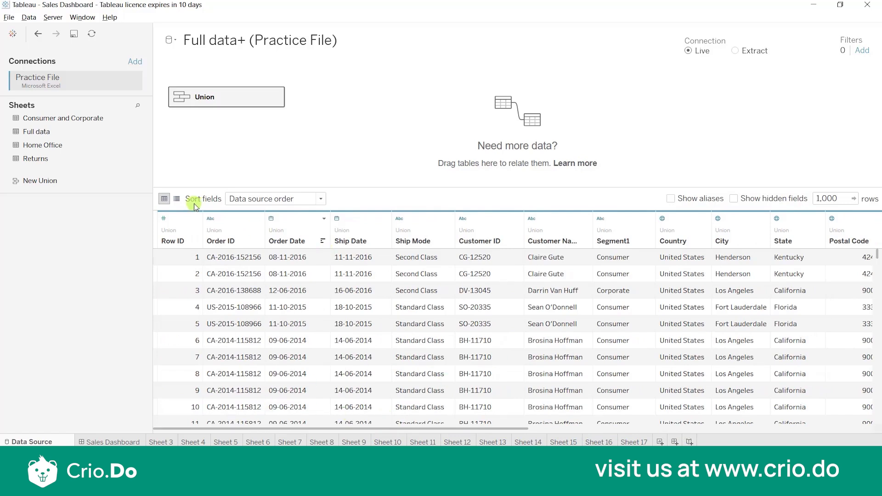
pyautogui.click(179, 199)
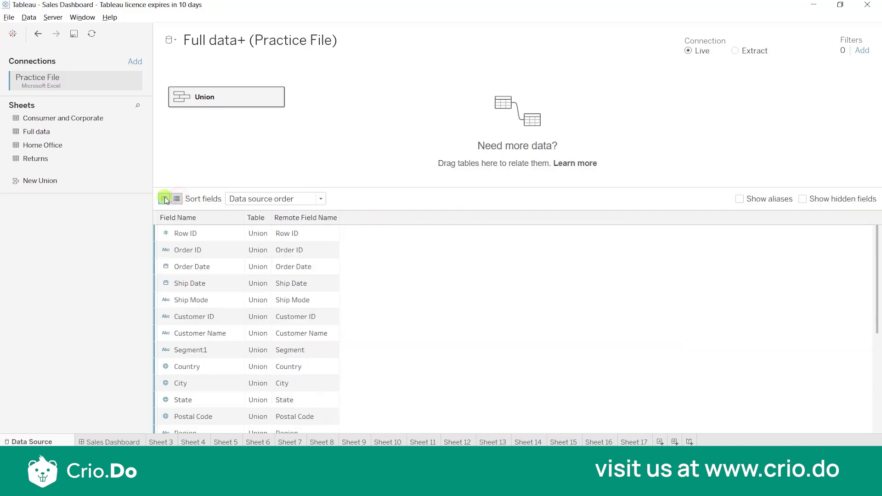
pyautogui.click(165, 199)
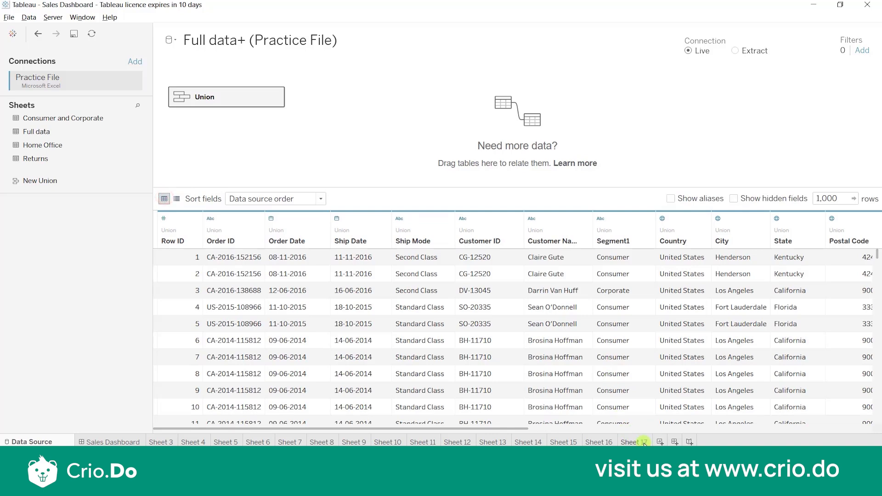
pyautogui.click(632, 442)
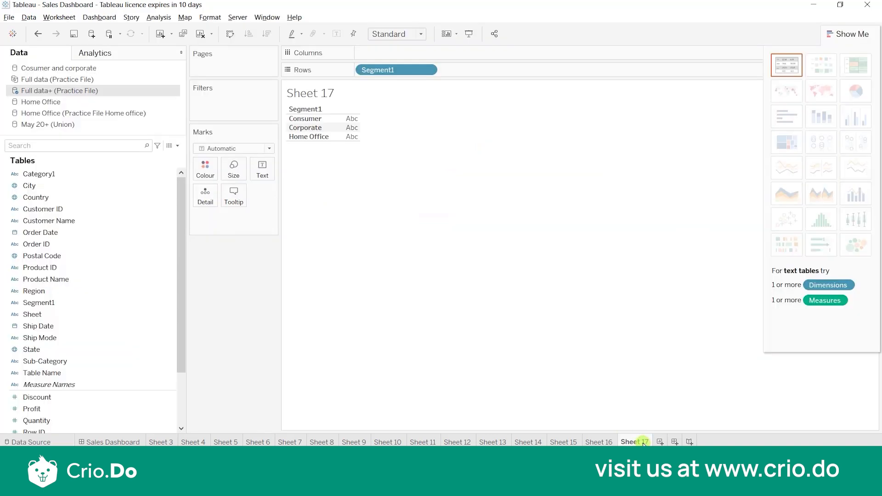
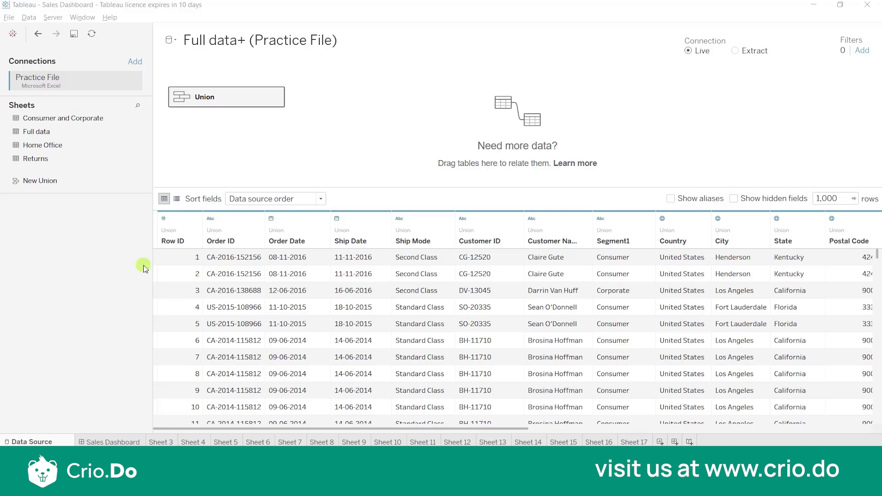
# - Show the data type options available for the union's Order ID field
pyautogui.click(212, 219)
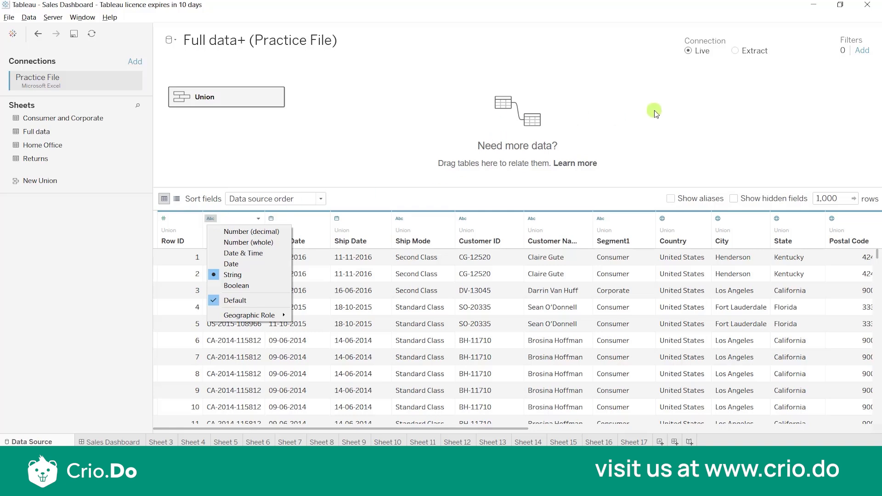
pyautogui.click(704, 132)
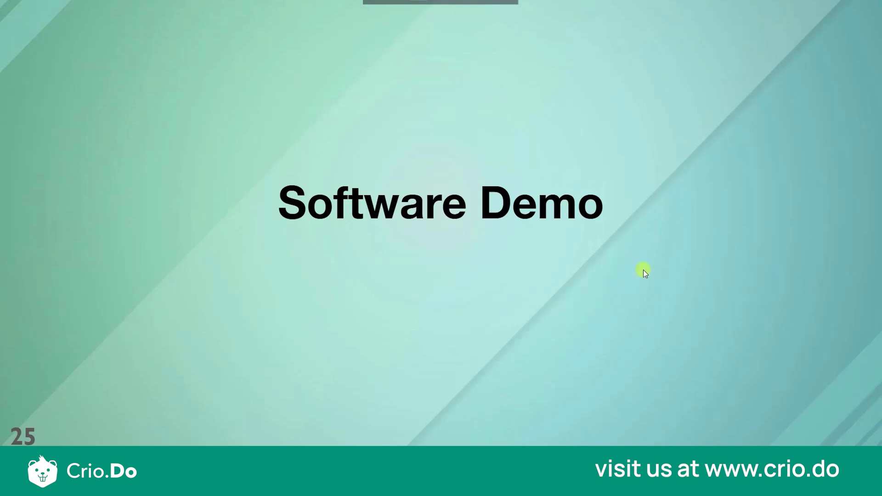
pyautogui.click(694, 294)
pyautogui.click(694, 294)
pyautogui.click(694, 294)
pyautogui.click(694, 294)
pyautogui.click(694, 295)
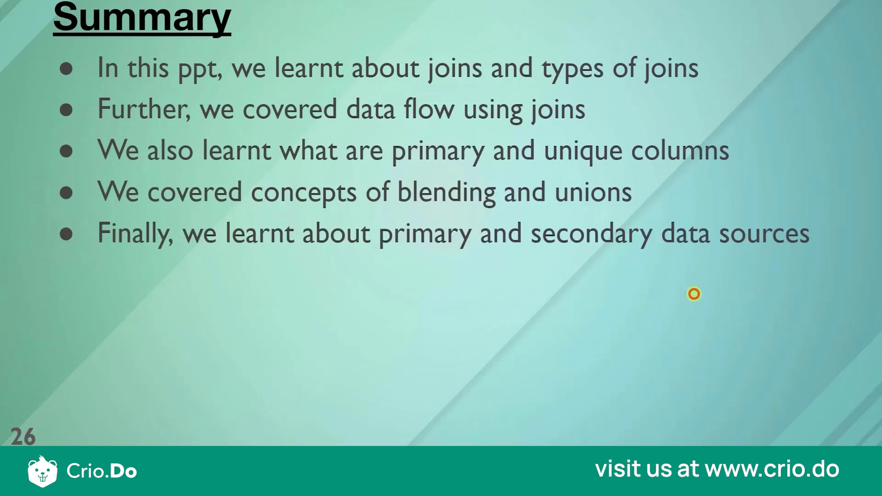
pyautogui.click(649, 274)
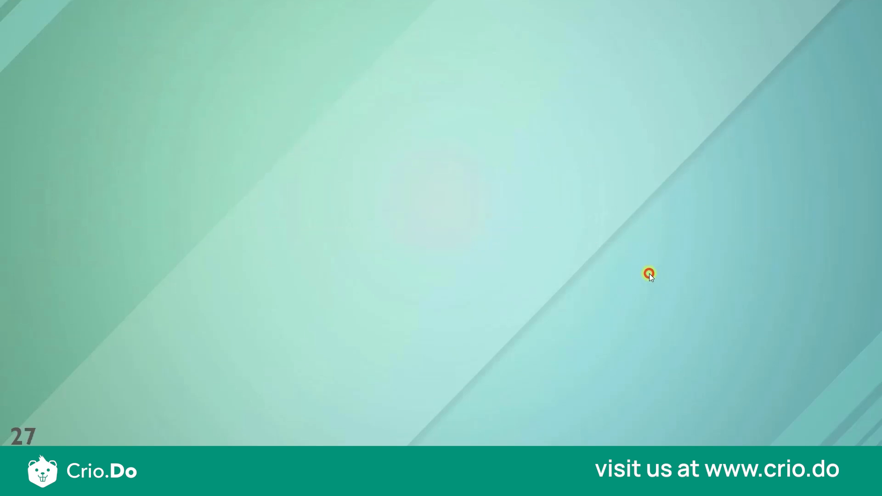
pyautogui.press('Left')
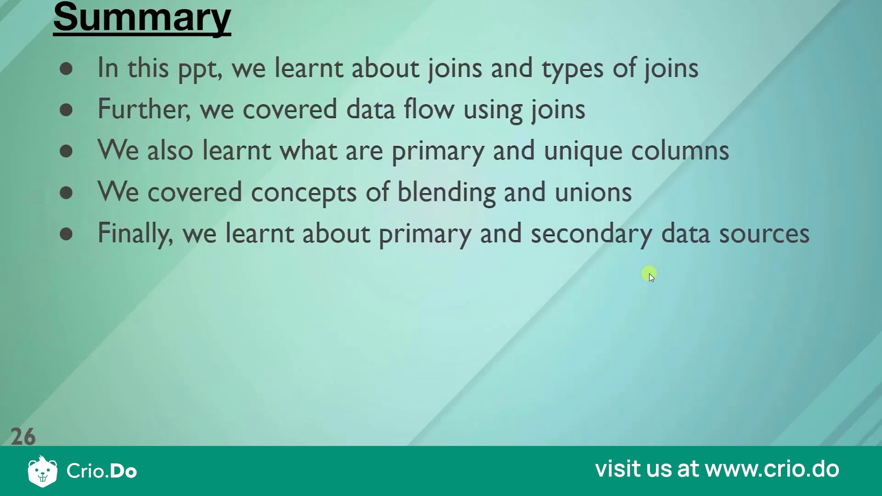